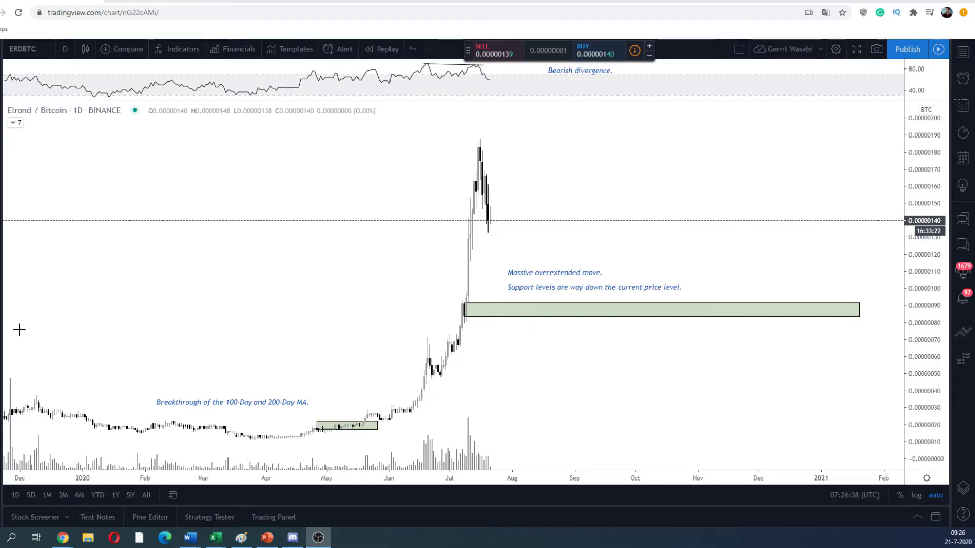
Clear the existing annotations and zones from the ERDBTC daily chart
{"action": "scroll", "coordinate": [207, 256], "scroll_direction": "down", "scroll_amount": 3}
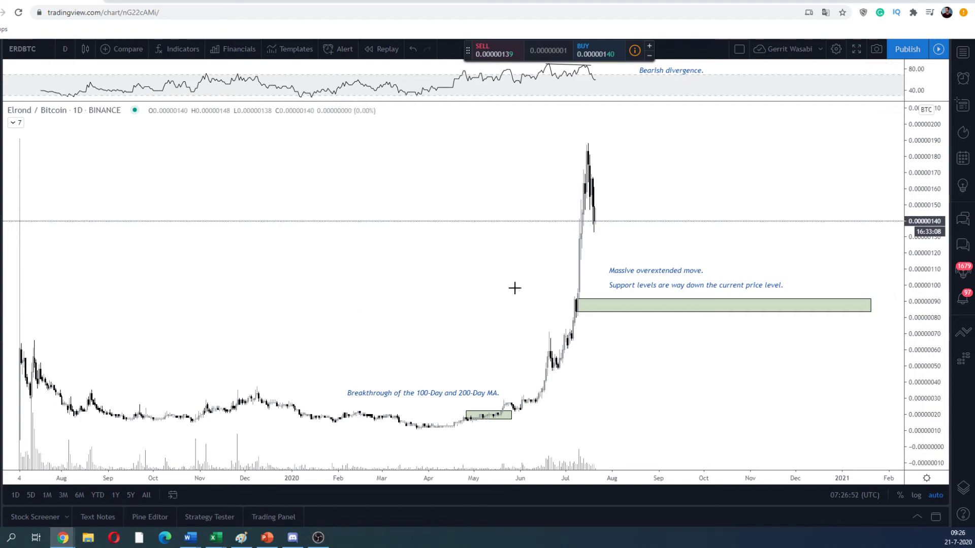
{"action": "key", "text": "ctrl+alt+h"}
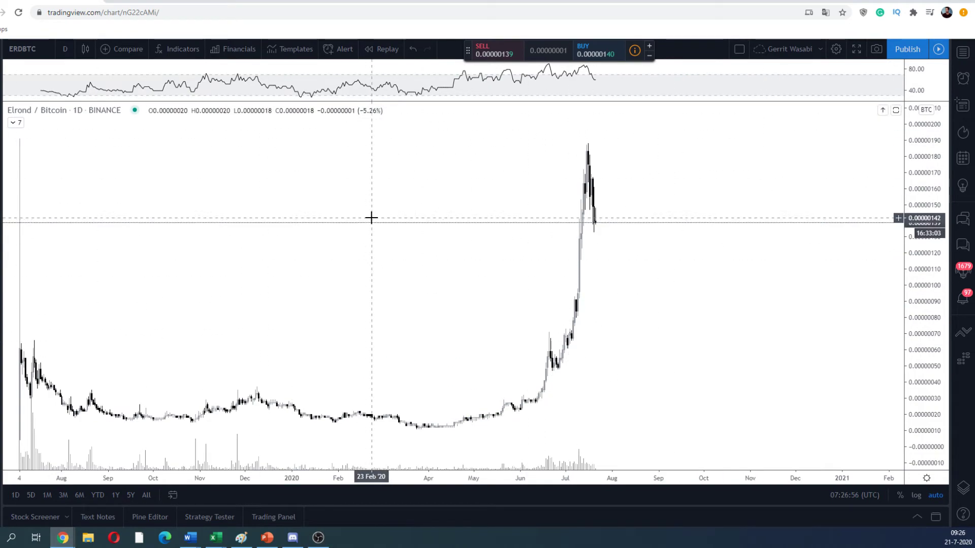
{"action": "left_click", "coordinate": [1, 143]}
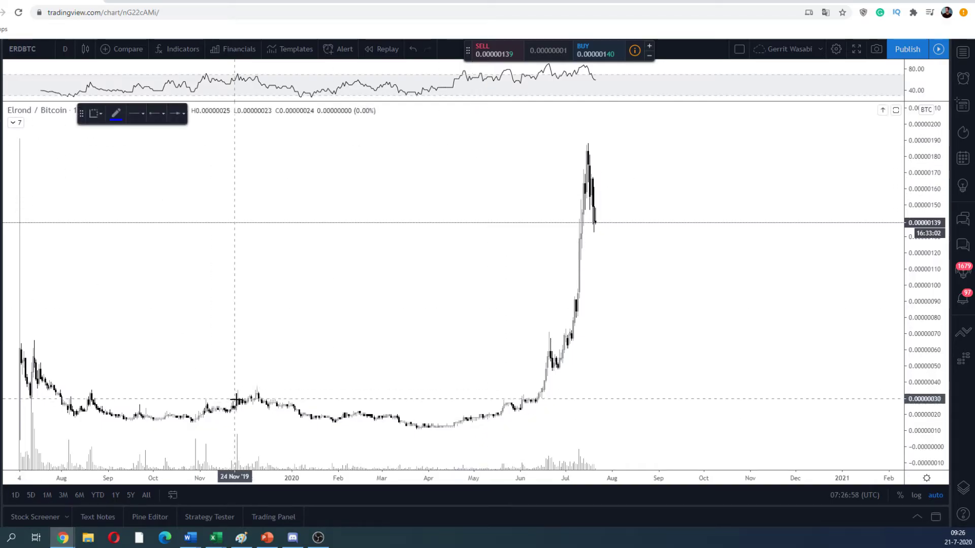
{"action": "left_click_drag", "start_coordinate": [234, 399], "coordinate": [258, 389]}
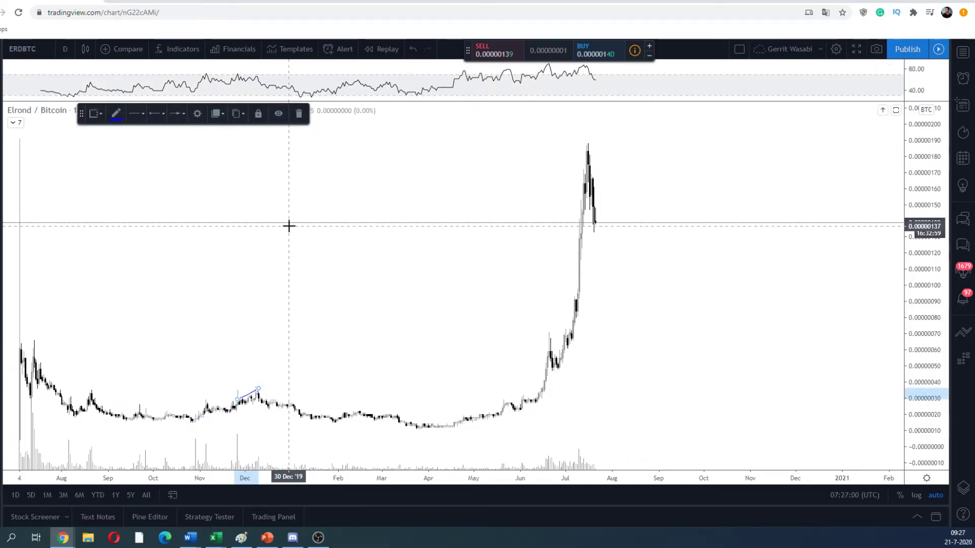
{"action": "key", "text": "Delete"}
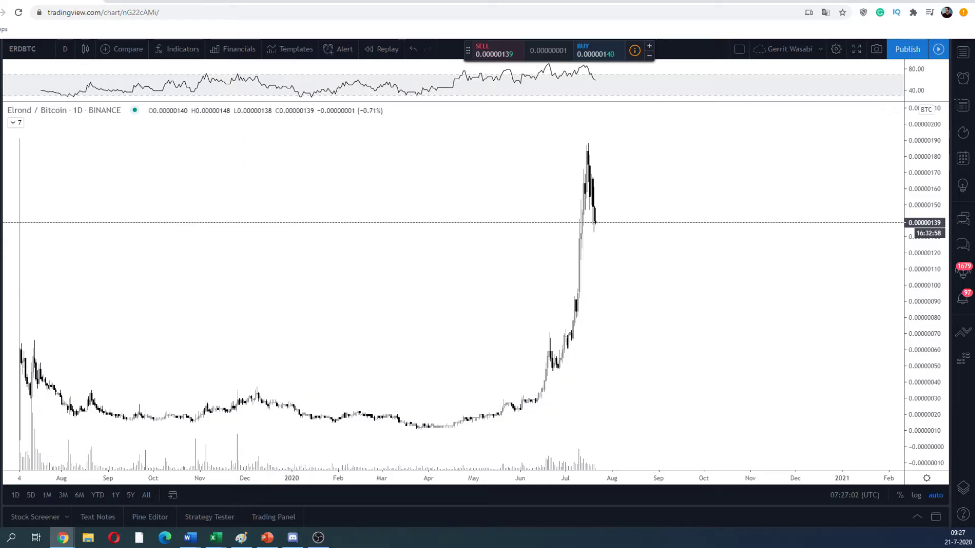
Draw a red rectangle zone from the 11 Jul candle to mid-October, spanning about 0.00000133 to 0.00000128
{"action": "left_click", "coordinate": [1, 133]}
{"action": "left_click", "coordinate": [17, 152]}
{"action": "scroll", "coordinate": [616, 292], "scroll_direction": "up", "scroll_amount": 5}
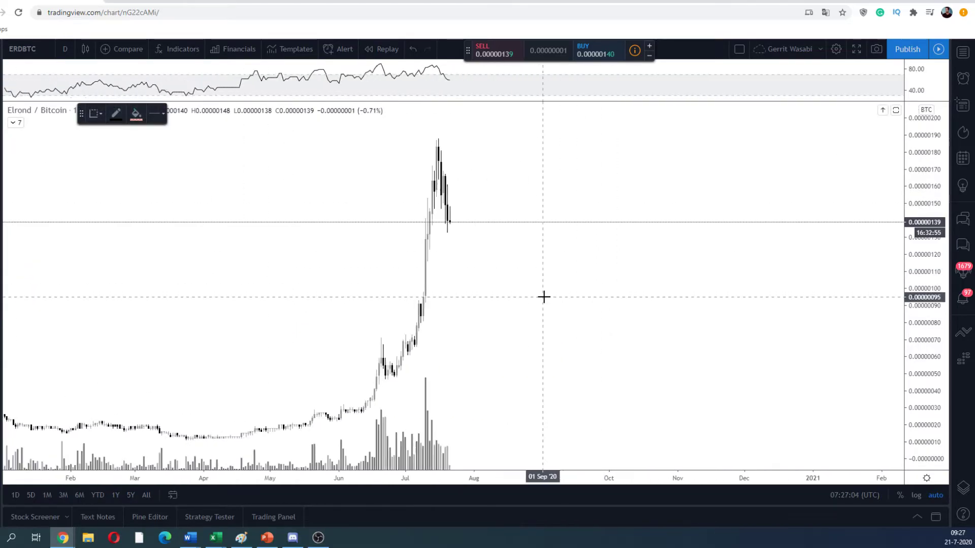
{"action": "left_click", "coordinate": [362, 232]}
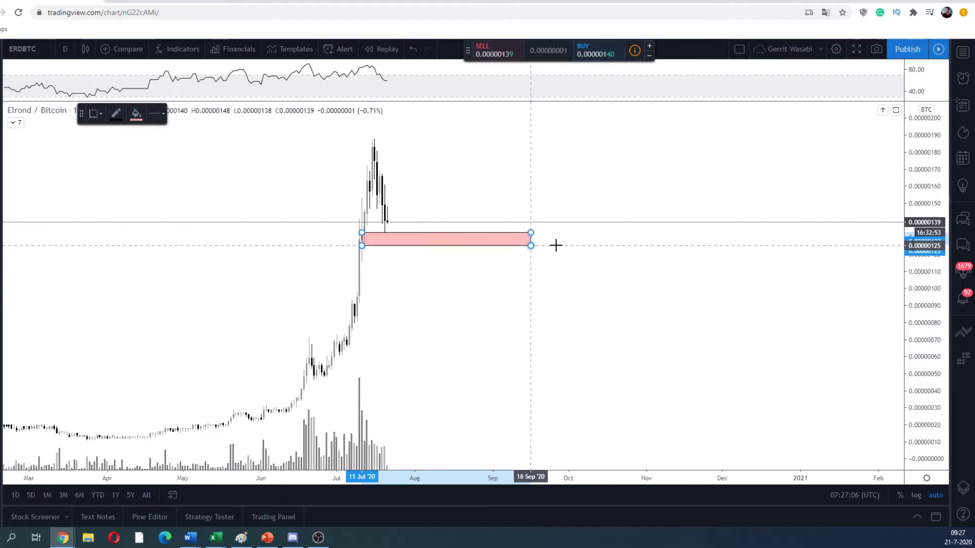
{"action": "left_click", "coordinate": [604, 242]}
{"action": "left_click_drag", "start_coordinate": [470, 315], "coordinate": [630, 314]}
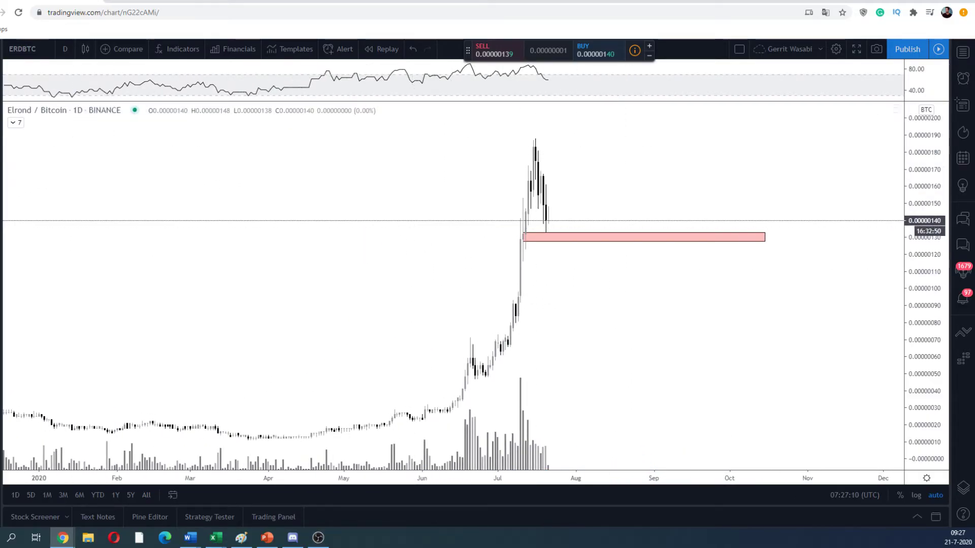
Draw a lower red rectangle zone from the 8 Jul candle to late November, spanning about 0.00000091 to 0.00000083
{"action": "left_click", "coordinate": [2, 155]}
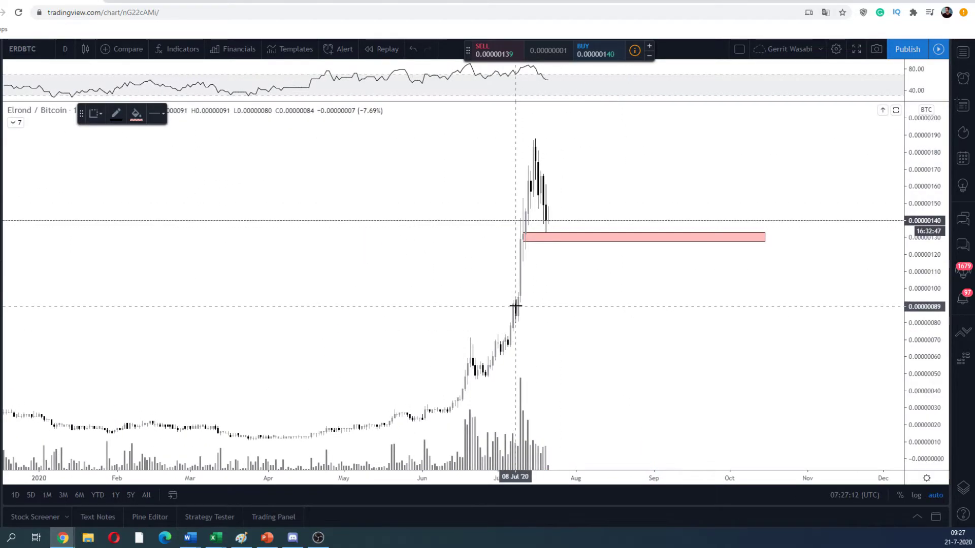
{"action": "left_click_drag", "start_coordinate": [516, 304], "coordinate": [861, 318]}
{"action": "left_click", "coordinate": [743, 272]}
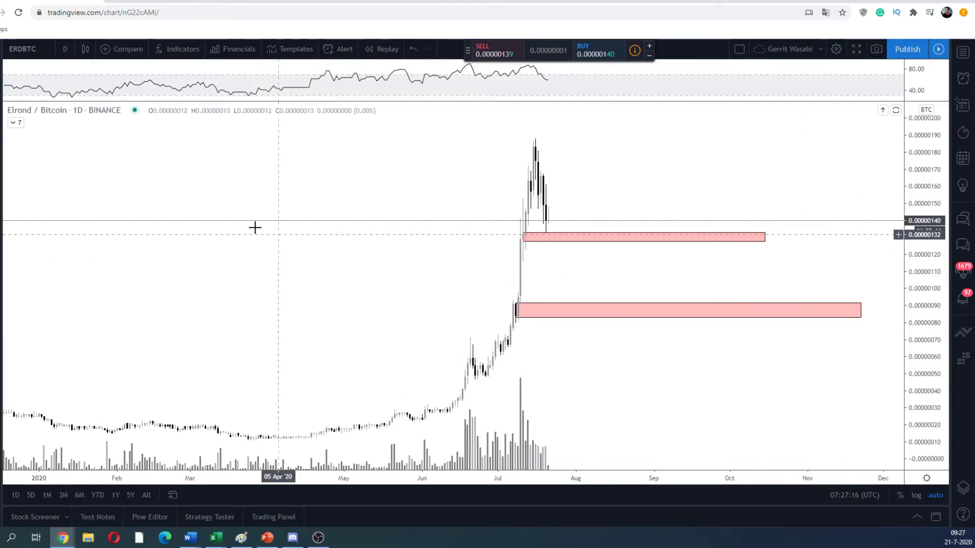
Add a red horizontal line at 0.00000066, near the June peak
{"action": "left_click", "coordinate": [1, 102]}
{"action": "left_click", "coordinate": [26, 175]}
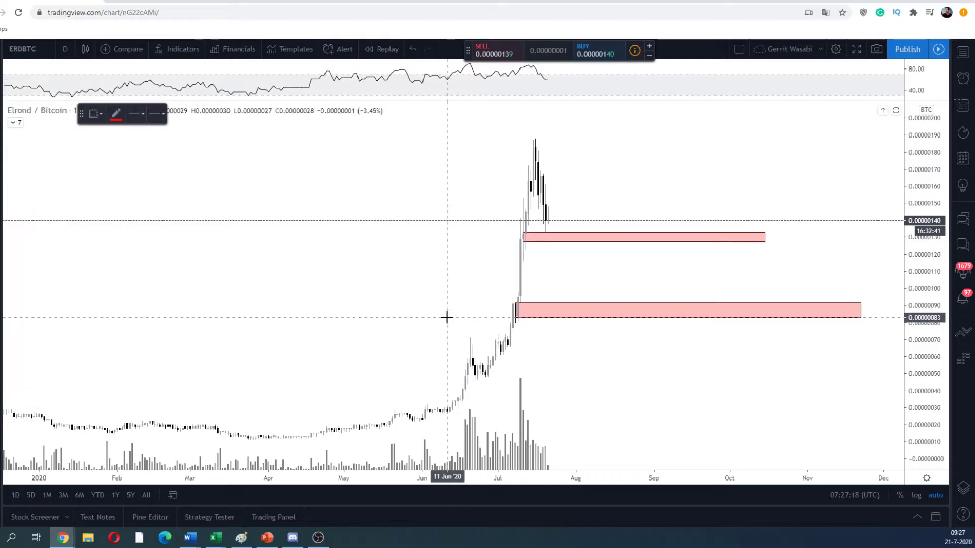
{"action": "left_click", "coordinate": [478, 344]}
{"action": "left_click_drag", "start_coordinate": [471, 344], "coordinate": [469, 346]}
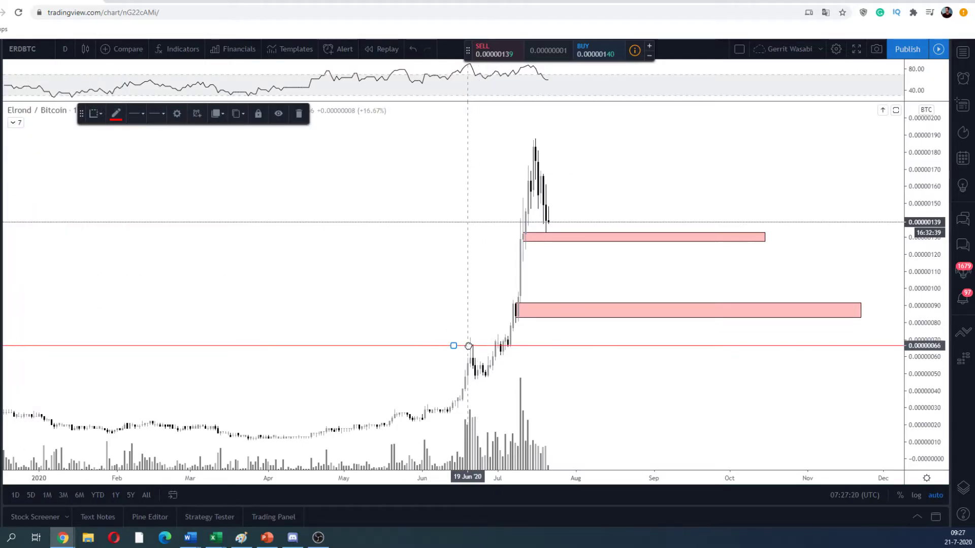
{"action": "left_click", "coordinate": [468, 290]}
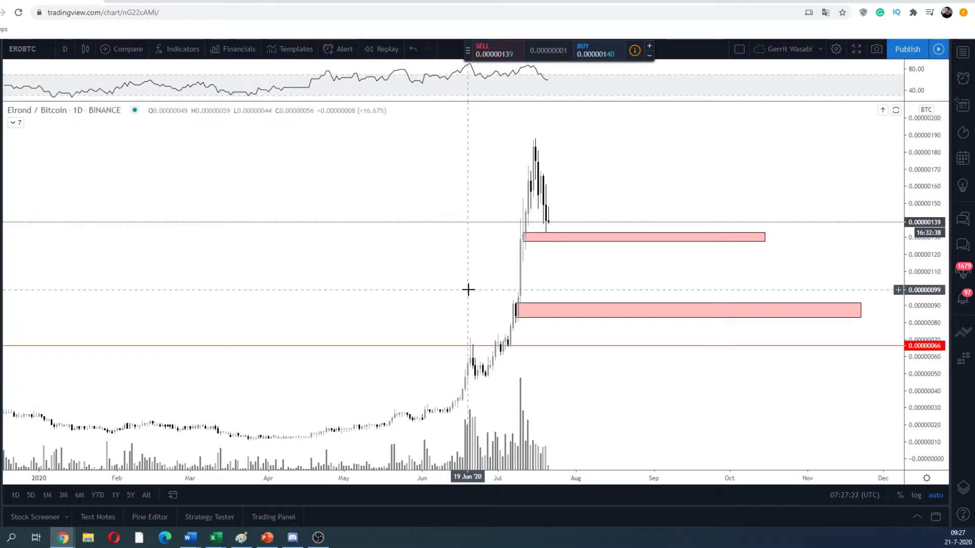
Switch the chart to the 4-hour interval and bring the July price action into view
{"action": "scroll", "coordinate": [445, 270], "scroll_direction": "down", "scroll_amount": 2}
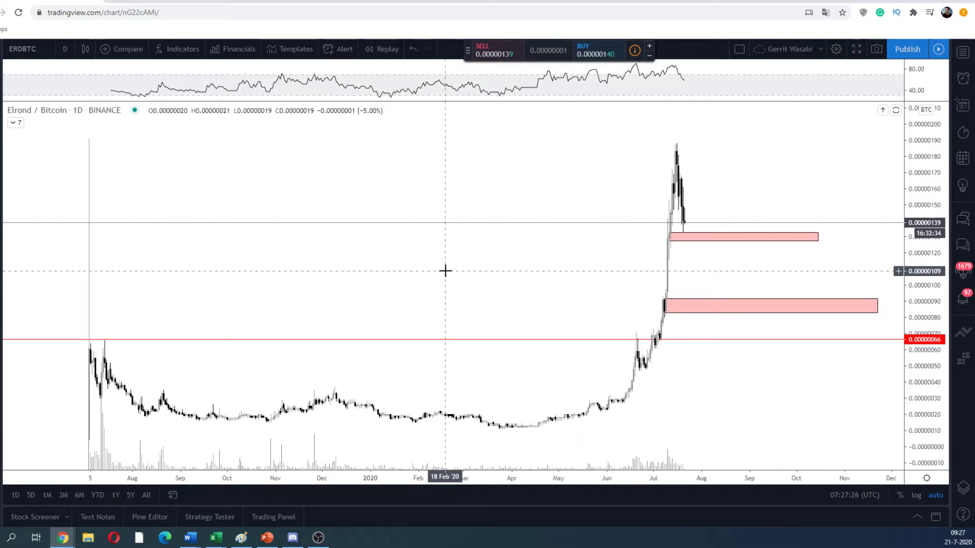
{"action": "left_click", "coordinate": [65, 49]}
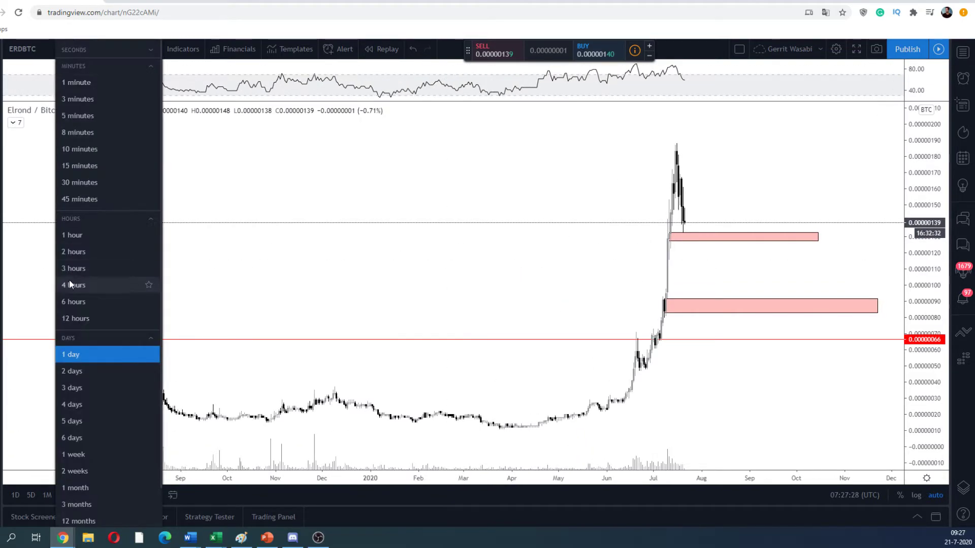
{"action": "left_click", "coordinate": [112, 280]}
{"action": "scroll", "coordinate": [441, 237], "scroll_direction": "up", "scroll_amount": 2}
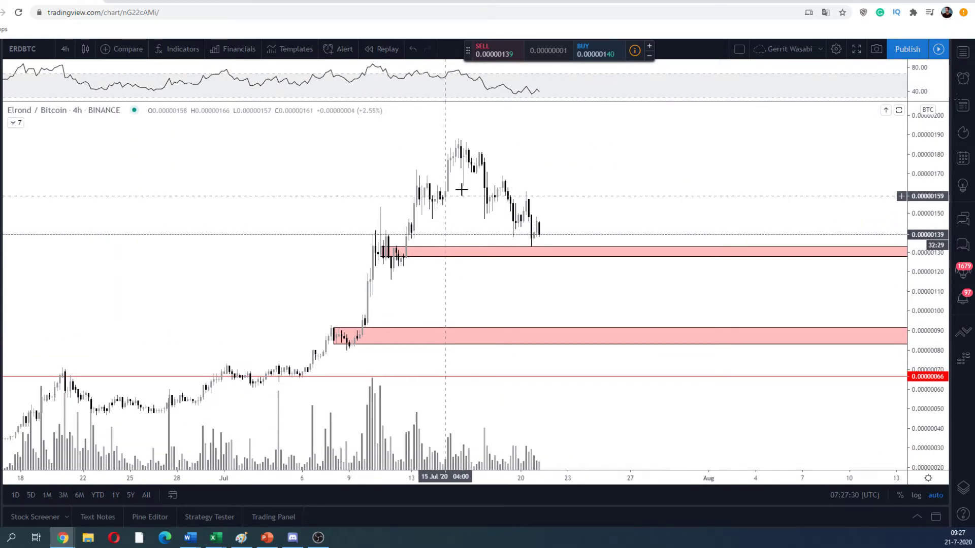
{"action": "left_click_drag", "start_coordinate": [587, 183], "coordinate": [490, 168]}
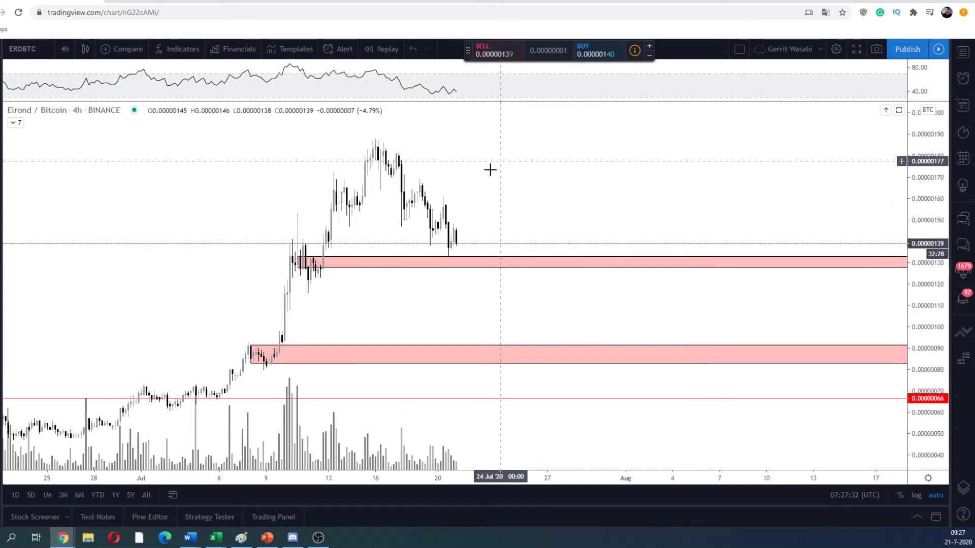
Delete the upper red rectangle zone that starts at the 11 Jul candles
{"action": "left_click", "coordinate": [329, 263]}
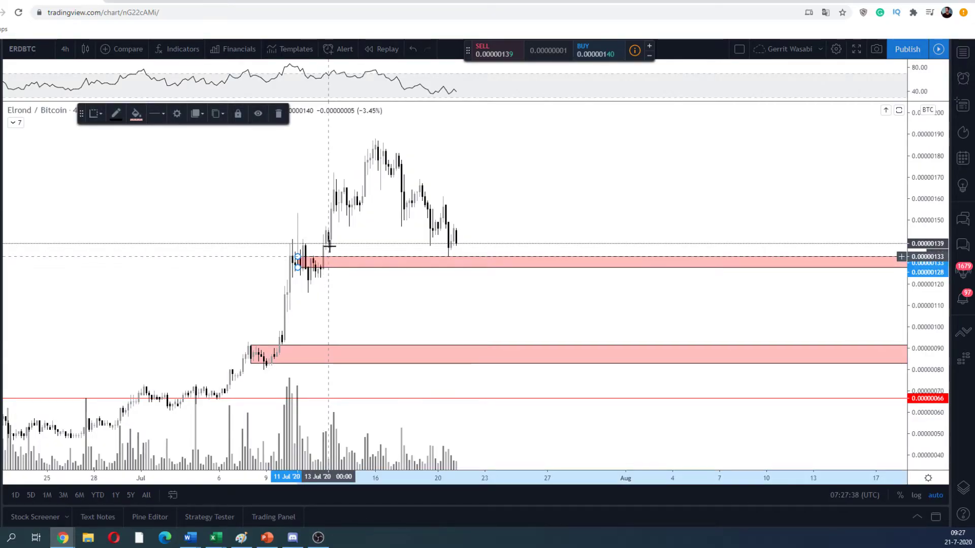
{"action": "key", "text": "Delete"}
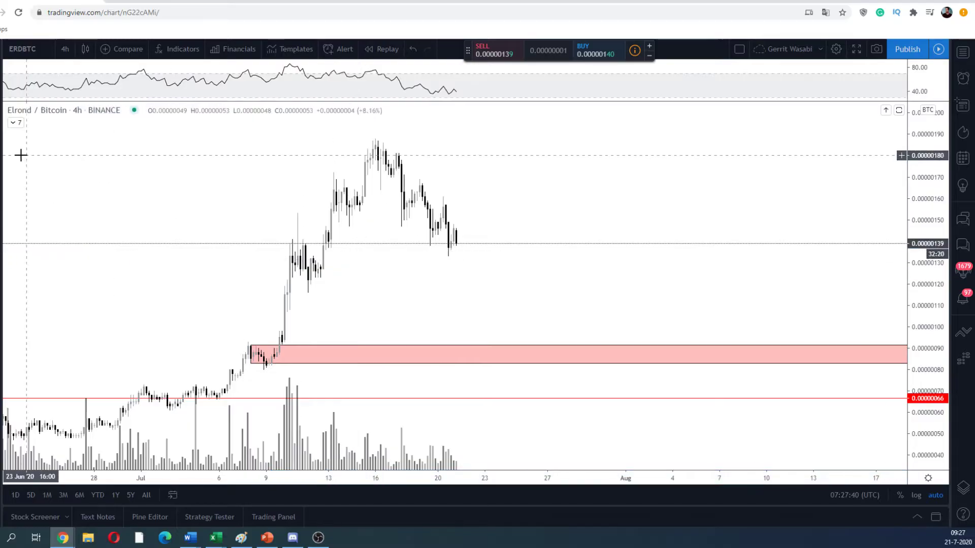
Place a horizontal ray at 0.00000127, starting at the 12 Jul consolidation before the second rally
{"action": "left_click", "coordinate": [2, 108]}
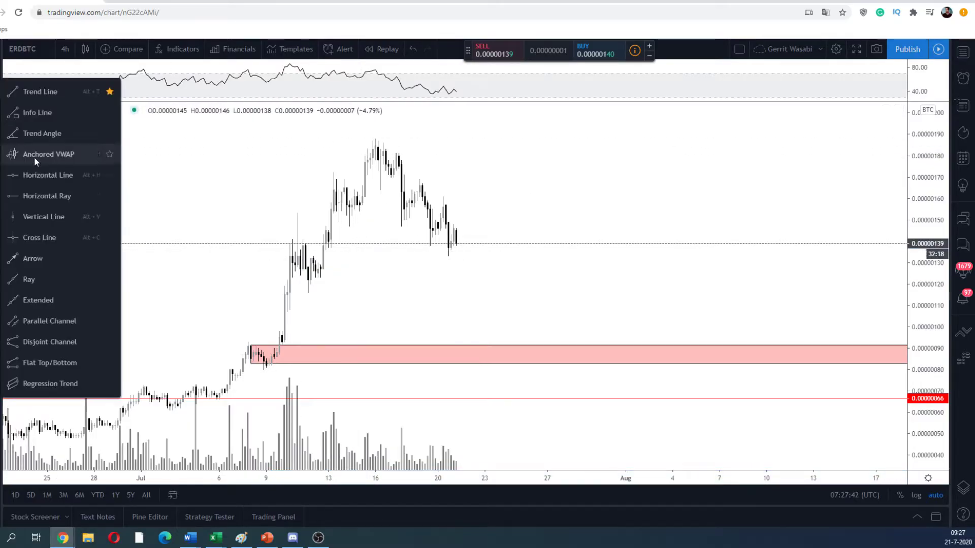
{"action": "left_click", "coordinate": [40, 196]}
{"action": "left_click", "coordinate": [319, 270]}
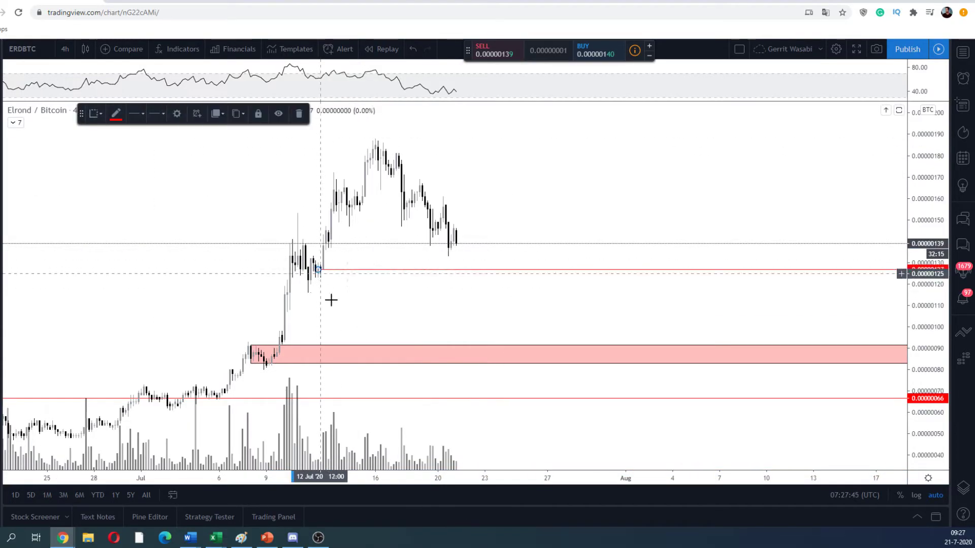
{"action": "left_click", "coordinate": [265, 259]}
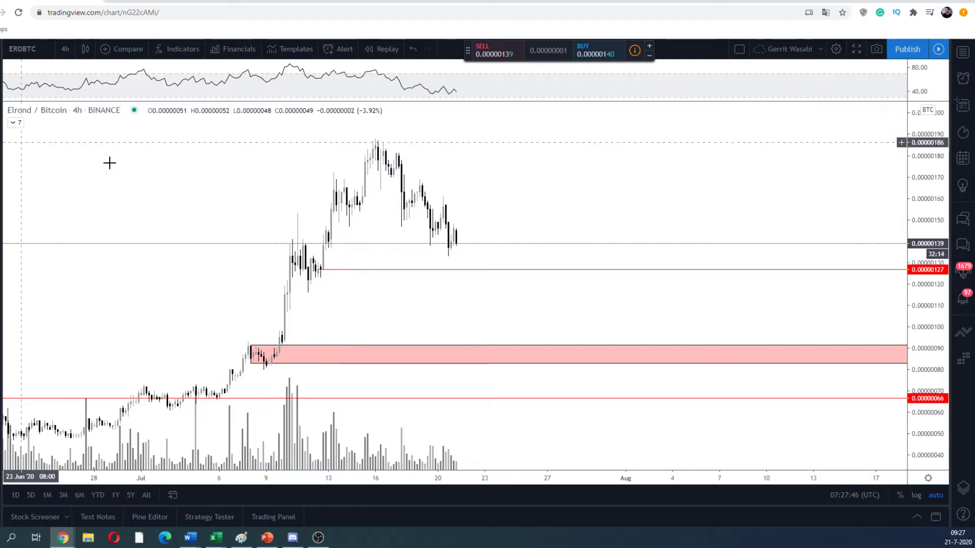
Draw a red rectangle zone around the 0.00000127 ray, spanning 0.00000129 to 0.00000123 from 12 Jul to about 17 Aug
{"action": "left_click", "coordinate": [320, 266]}
{"action": "left_click", "coordinate": [320, 266]}
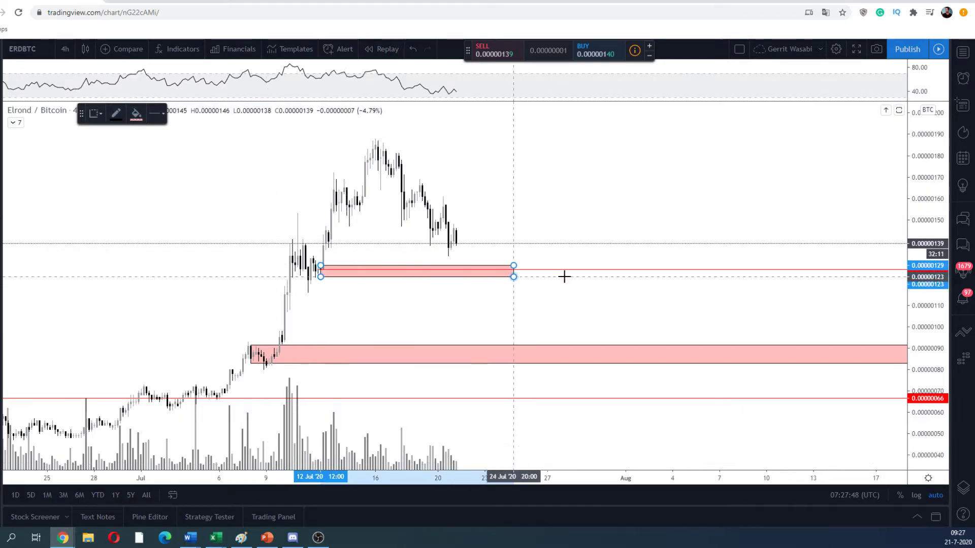
{"action": "left_click", "coordinate": [876, 276]}
{"action": "left_click", "coordinate": [748, 199]}
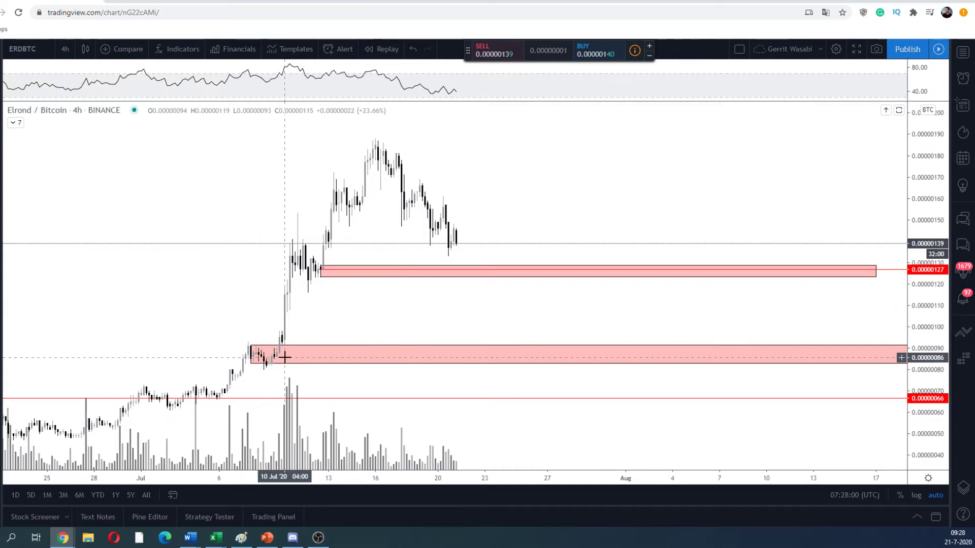
Brush a circle on the 10 Jul candle and short blue arrows at about 0.00000117, 0.00000138, 0.00000146, 0.00000170 and 0.00000161
{"action": "left_click", "coordinate": [160, 104]}
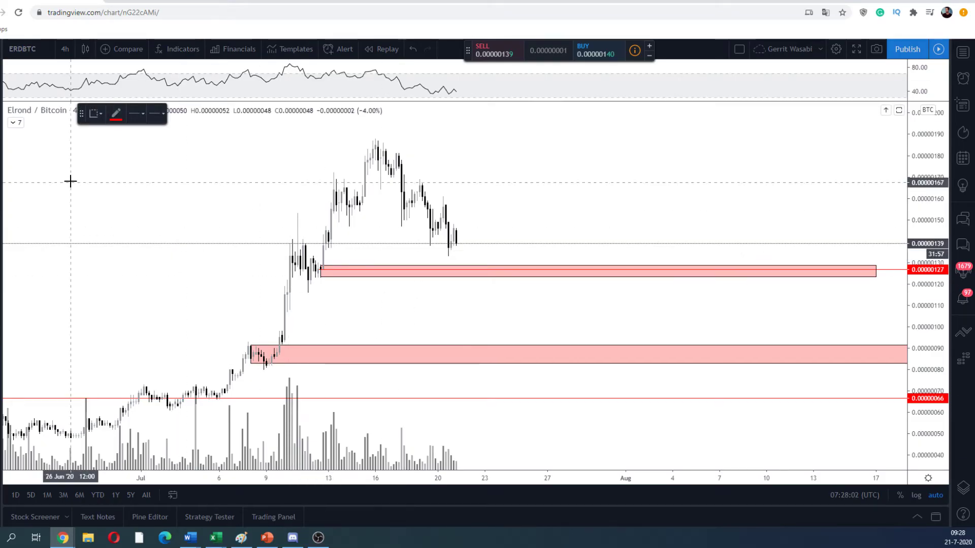
{"action": "left_click", "coordinate": [1, 78]}
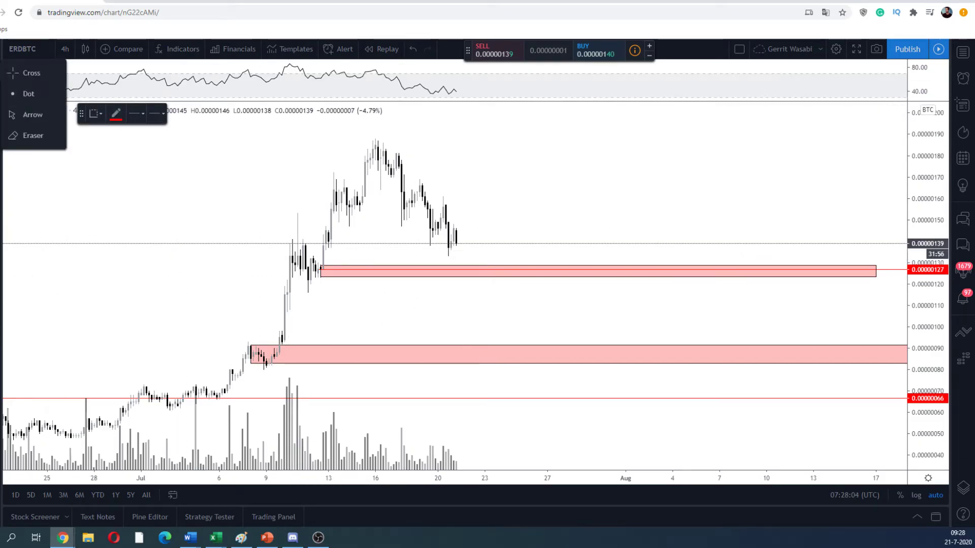
{"action": "left_click", "coordinate": [2, 127]}
{"action": "left_click", "coordinate": [40, 165]}
{"action": "left_click_drag", "start_coordinate": [287, 290], "coordinate": [321, 290]}
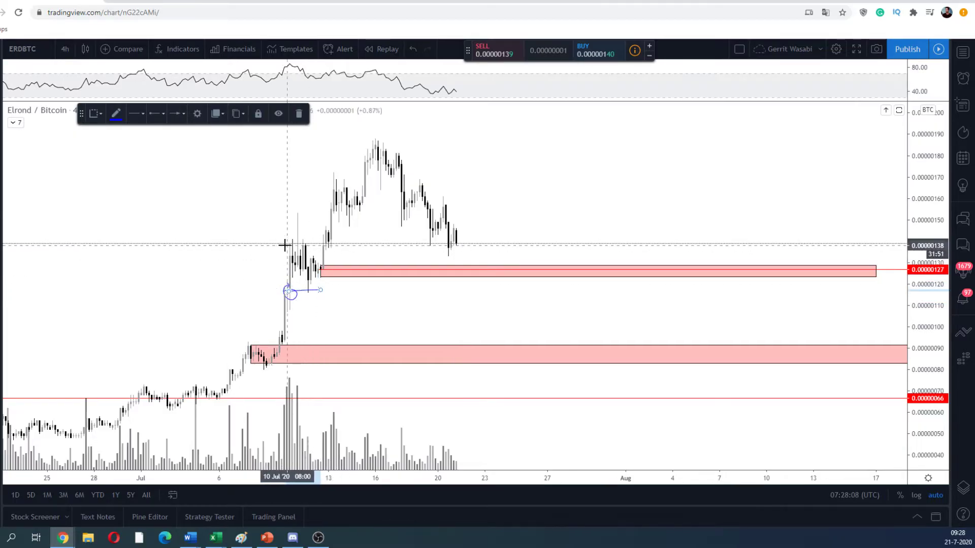
{"action": "mouse_move", "coordinate": [286, 246]}
{"action": "left_mouse_down"}
{"action": "mouse_move", "coordinate": [338, 247]}
{"action": "mouse_move", "coordinate": [357, 228]}
{"action": "left_mouse_up"}
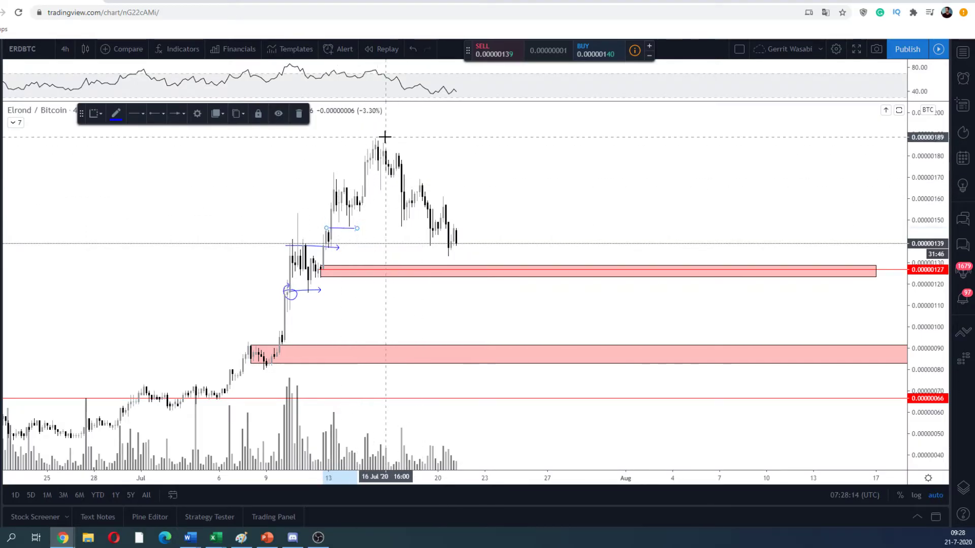
{"action": "left_click_drag", "start_coordinate": [390, 178], "coordinate": [461, 178]}
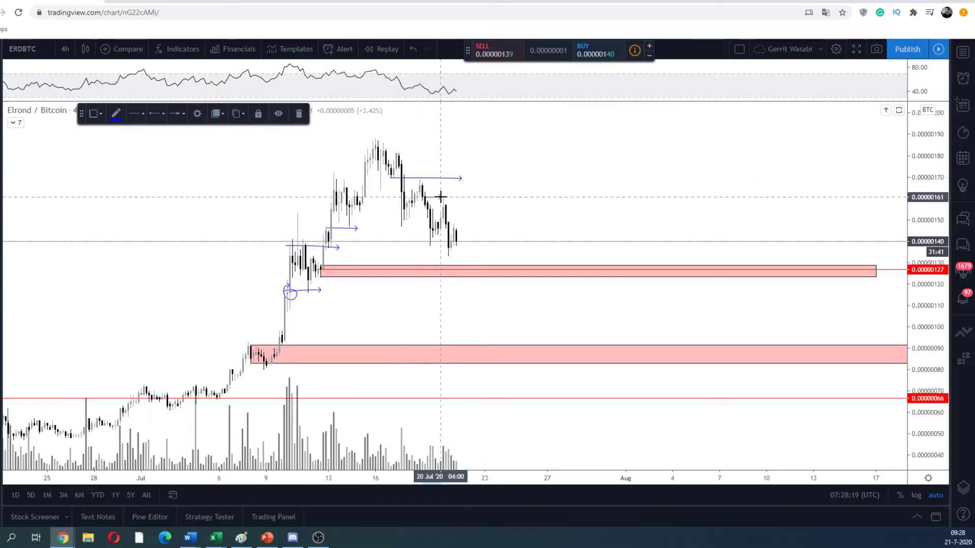
Examine the support and resistance markings on the annotated ERDBTC chart in the other browser tab, and return to the working chart
{"action": "left_click", "coordinate": [163, 2]}
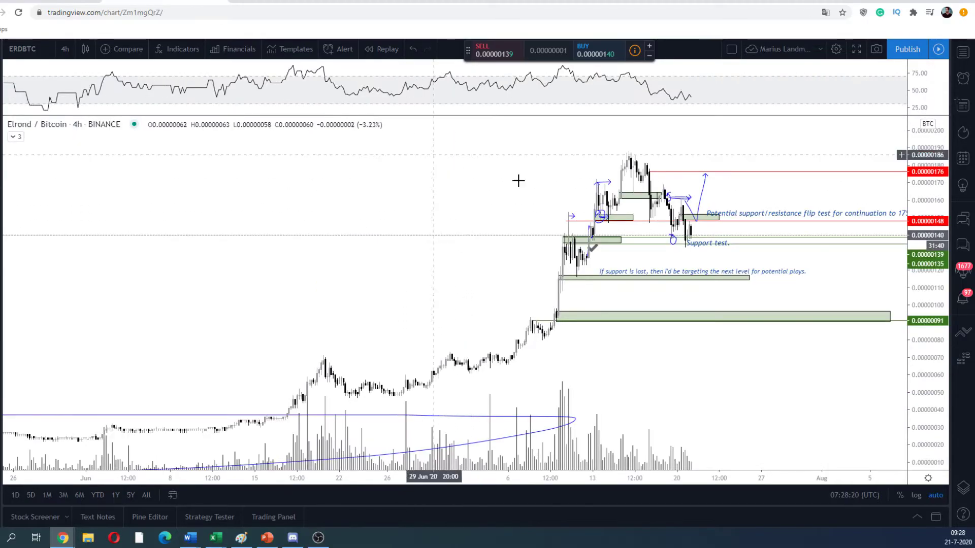
{"action": "scroll", "coordinate": [518, 181], "scroll_direction": "up", "scroll_amount": 5}
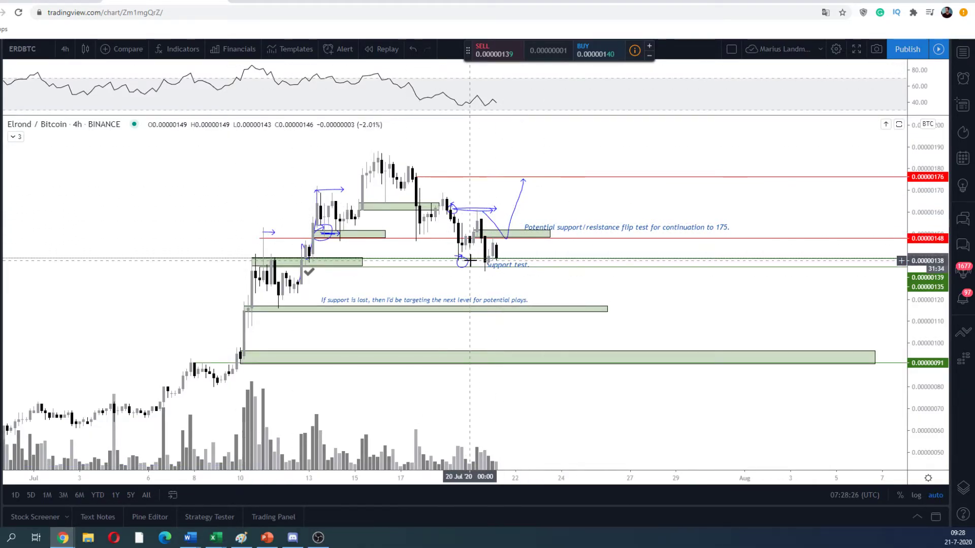
{"action": "key", "text": "ctrl+shift+Tab"}
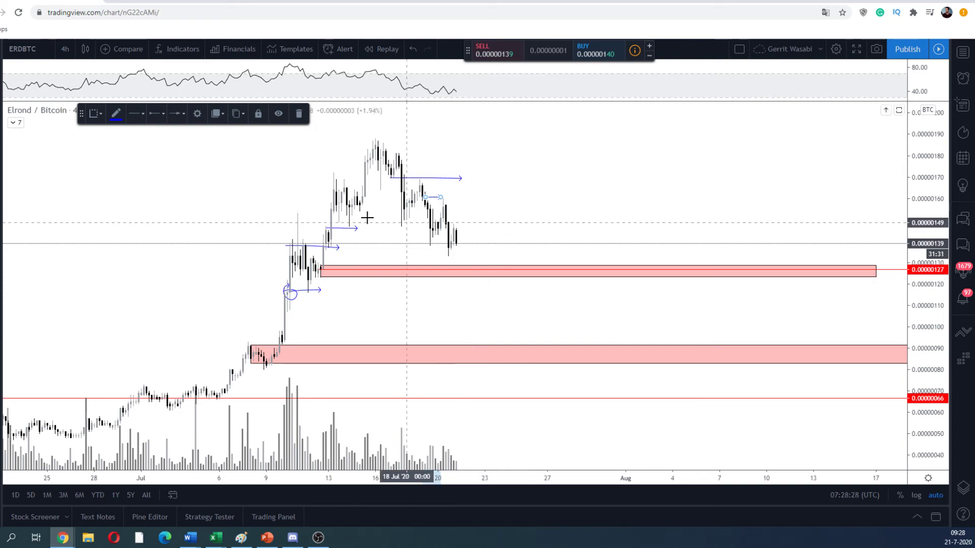
Place a horizontal ray at 0.00000149, starting at the 13 Jul candles
{"action": "key", "text": "alt+h"}
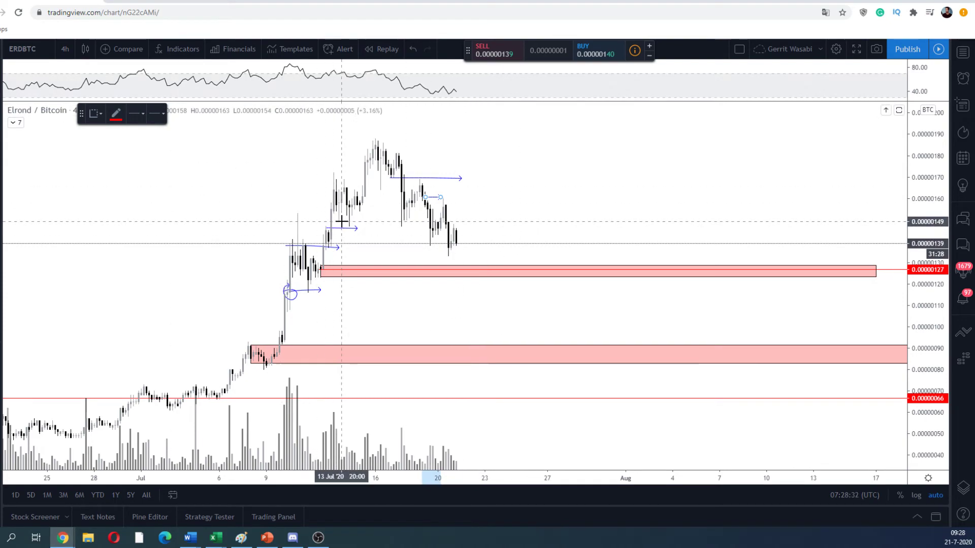
{"action": "left_click", "coordinate": [341, 221]}
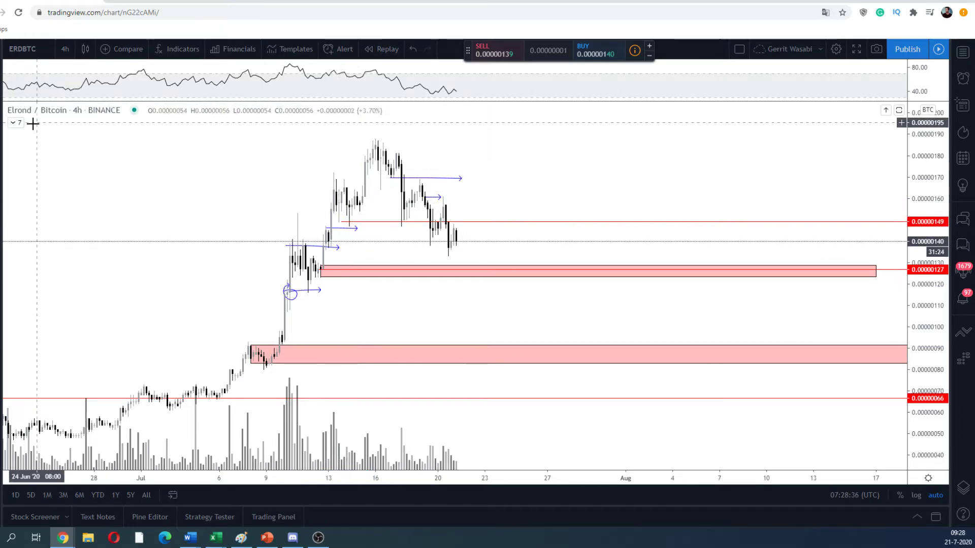
Brush curved arrows off the 0.00000170 and 0.00000161 levels and at the latest candles, and delete them
{"action": "mouse_move", "coordinate": [399, 182]}
{"action": "left_mouse_down"}
{"action": "mouse_move", "coordinate": [451, 176]}
{"action": "mouse_move", "coordinate": [464, 191]}
{"action": "left_mouse_up"}
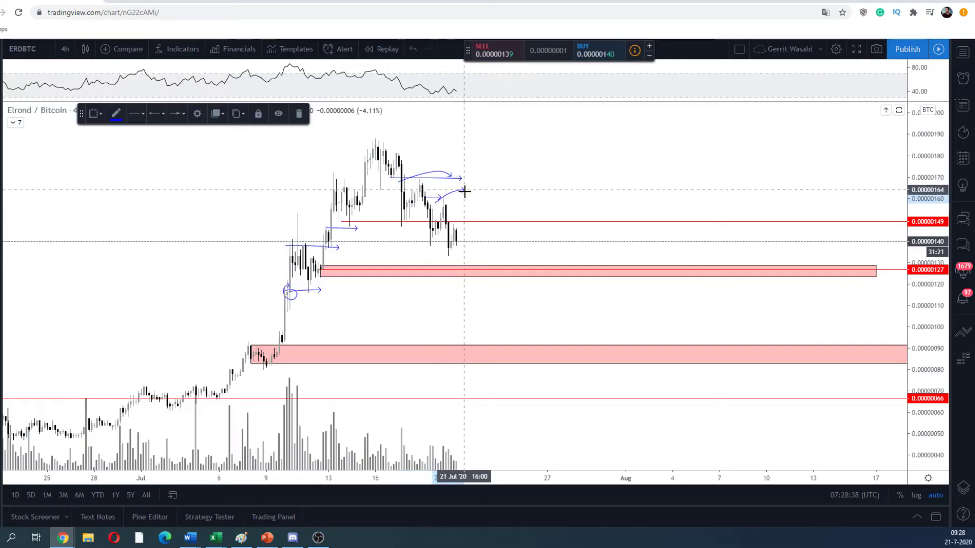
{"action": "left_click_drag", "start_coordinate": [449, 229], "coordinate": [458, 223]}
{"action": "key", "text": "Delete"}
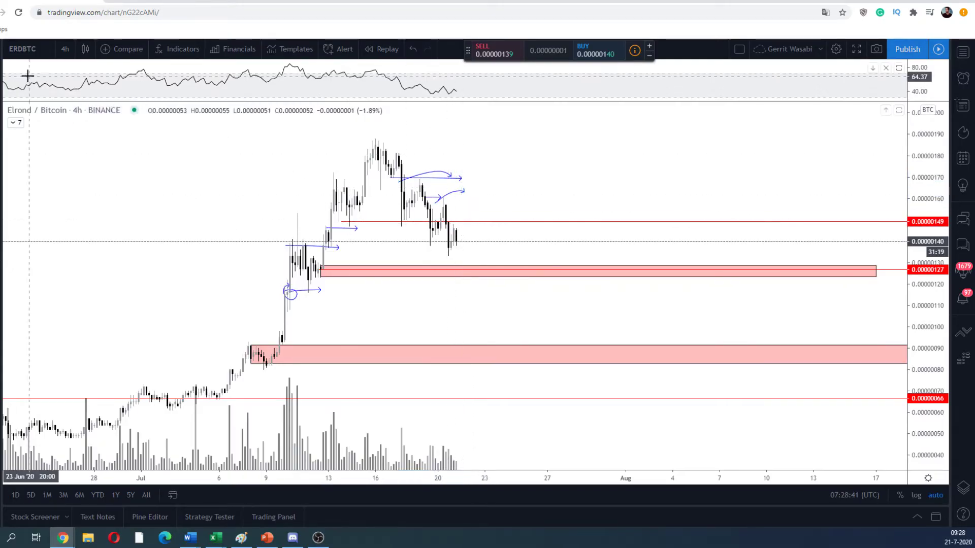
{"action": "left_click", "coordinate": [462, 191]}
{"action": "key", "text": "Delete"}
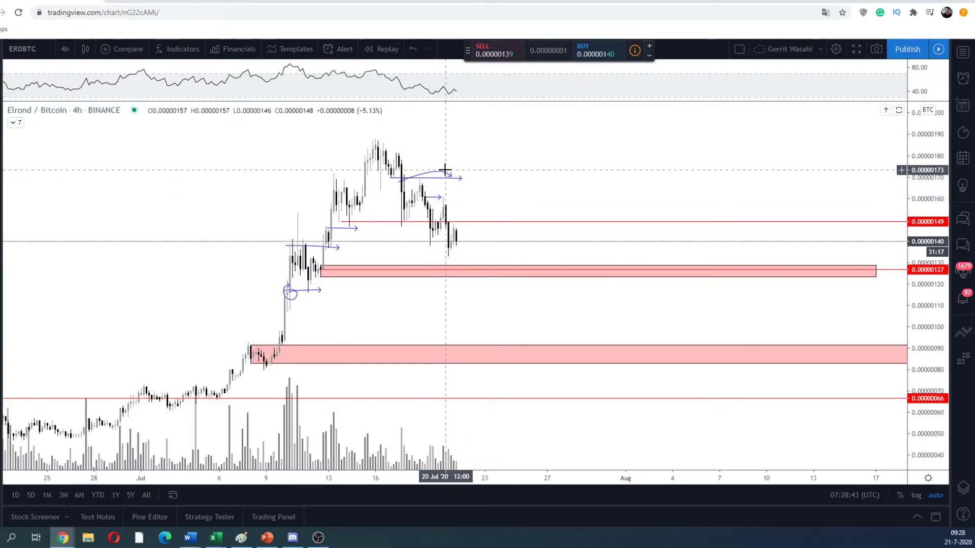
{"action": "left_click", "coordinate": [443, 172]}
{"action": "key", "text": "Delete"}
Brush a projected path from the latest candles down to the 0.00000127 zone and up to about 0.00000152, and circle the zone around 27 Jul
{"action": "left_click", "coordinate": [290, 293]}
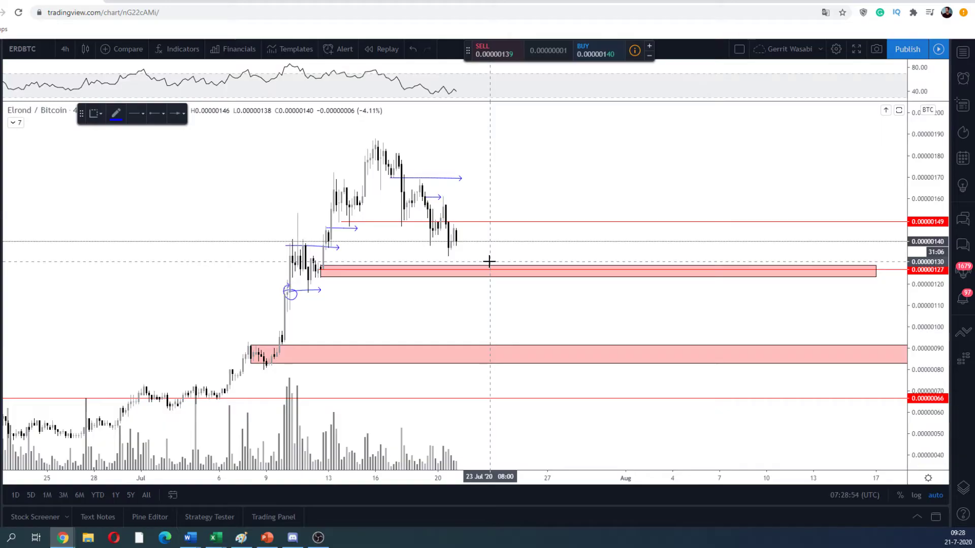
{"action": "scroll", "coordinate": [489, 262], "scroll_direction": "down", "scroll_amount": 3}
{"action": "scroll", "coordinate": [259, 342], "scroll_direction": "down", "scroll_amount": 3}
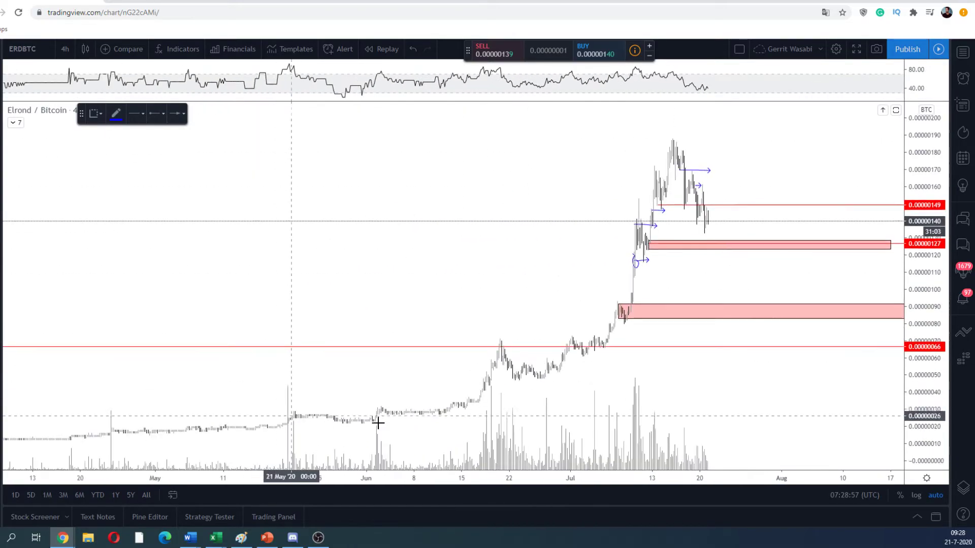
{"action": "scroll", "coordinate": [635, 233], "scroll_direction": "up", "scroll_amount": 2}
{"action": "scroll", "coordinate": [507, 242], "scroll_direction": "up", "scroll_amount": 2}
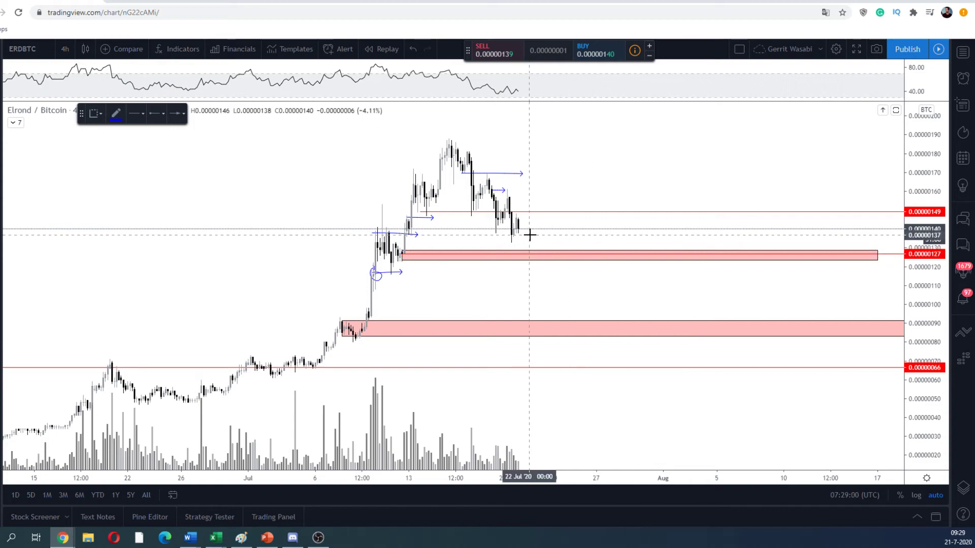
{"action": "mouse_move", "coordinate": [514, 240]}
{"action": "left_mouse_down"}
{"action": "mouse_move", "coordinate": [522, 210]}
{"action": "mouse_move", "coordinate": [557, 243]}
{"action": "mouse_move", "coordinate": [599, 252]}
{"action": "mouse_move", "coordinate": [642, 246]}
{"action": "mouse_move", "coordinate": [687, 207]}
{"action": "left_mouse_up"}
{"action": "mouse_move", "coordinate": [580, 251]}
{"action": "left_mouse_down"}
{"action": "mouse_move", "coordinate": [629, 271]}
{"action": "mouse_move", "coordinate": [619, 247]}
{"action": "left_mouse_up"}
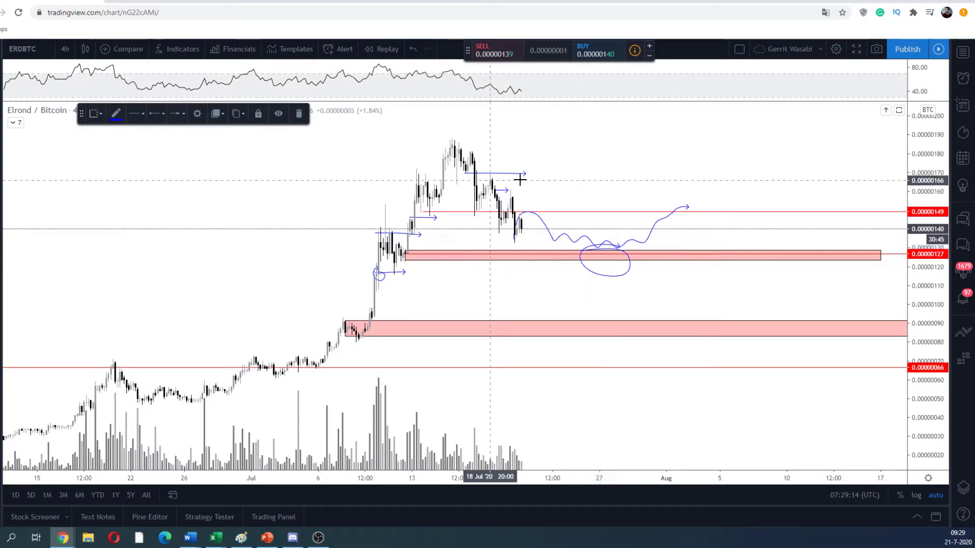
Brush long arrows from the recent swing highs at about 0.00000166, 0.00000180 and 0.00000156, extending to late July and early August
{"action": "left_click_drag", "start_coordinate": [492, 180], "coordinate": [648, 180]}
{"action": "left_click_drag", "start_coordinate": [472, 155], "coordinate": [639, 158]}
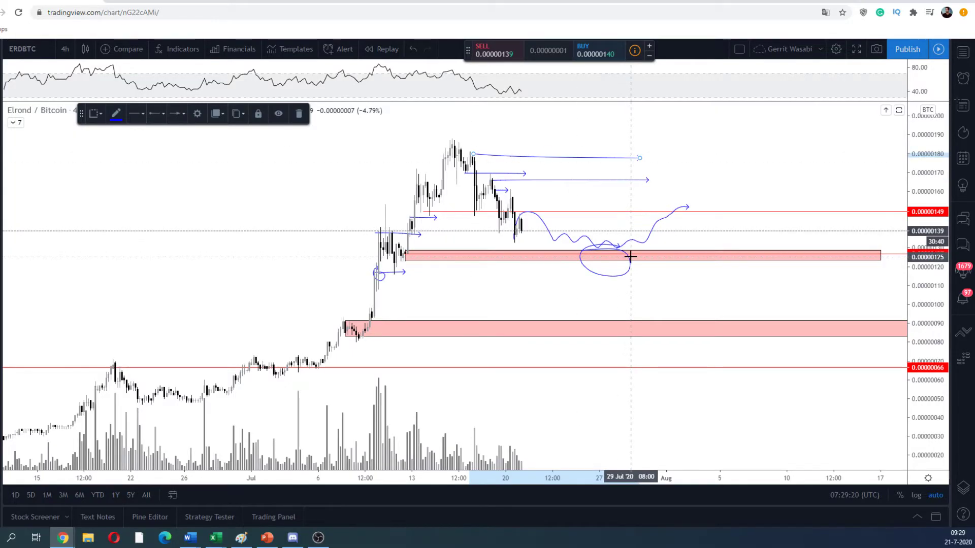
{"action": "left_click", "coordinate": [513, 200]}
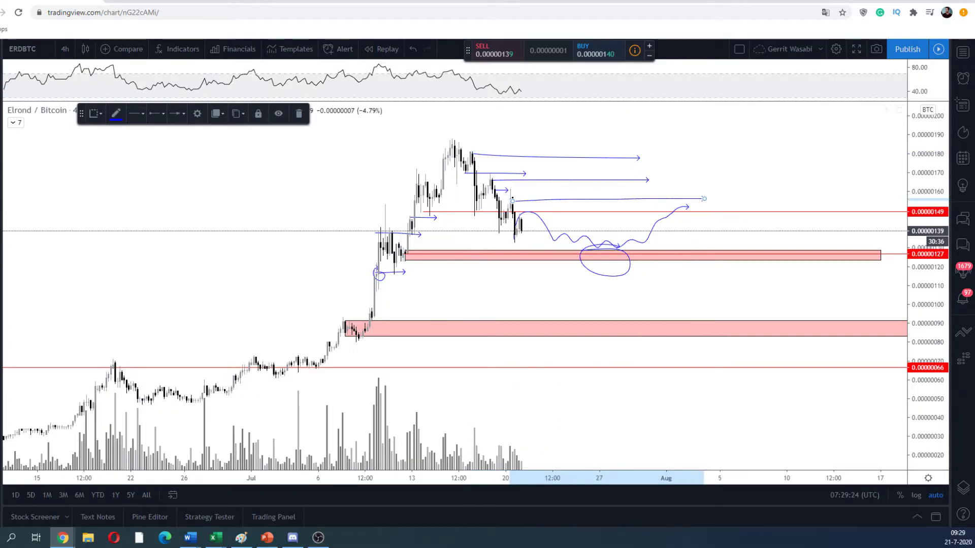
{"action": "left_click", "coordinate": [703, 198]}
Try a price range measurement at the 0.00000127 zone and a brushed line along it, deleting both
{"action": "left_click", "coordinate": [38, 273]}
{"action": "left_click", "coordinate": [736, 252]}
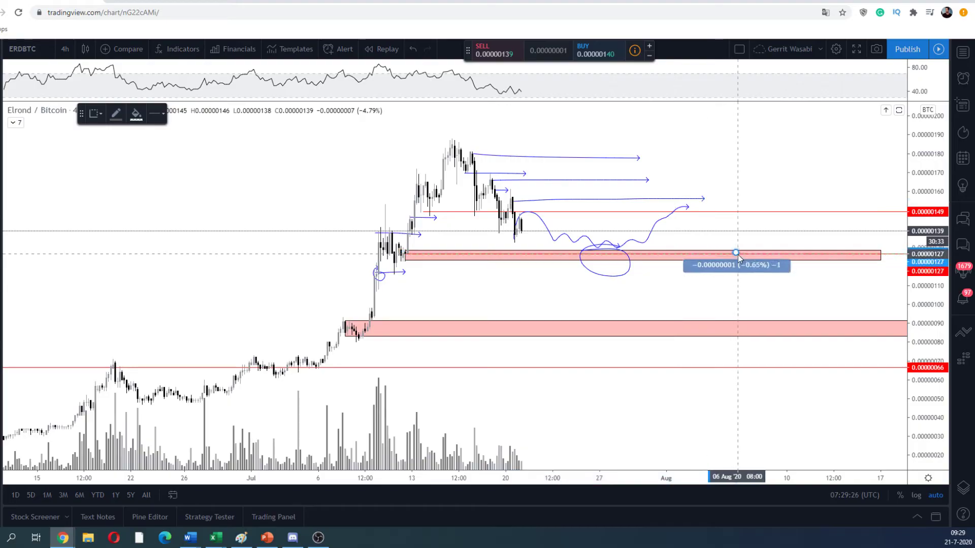
{"action": "left_click", "coordinate": [757, 198]}
{"action": "key", "text": "Delete"}
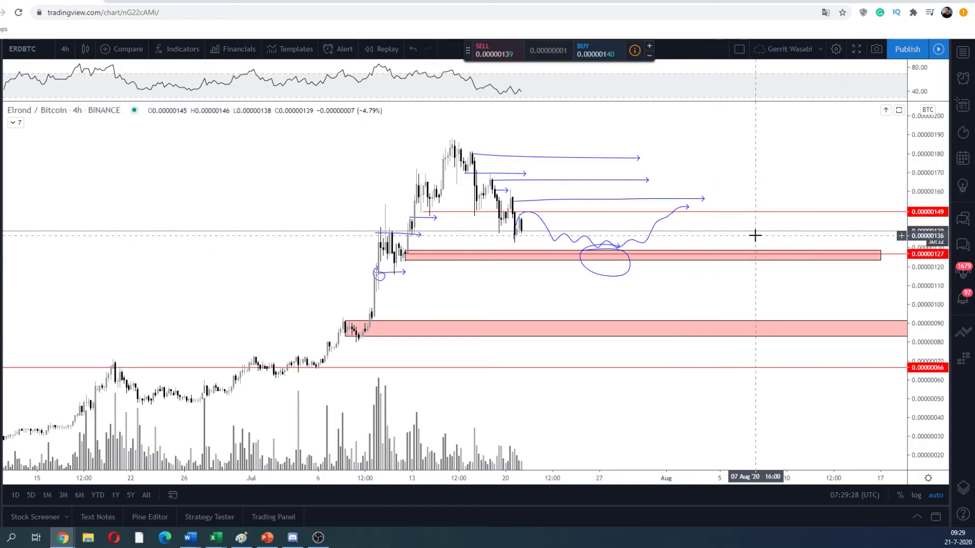
{"action": "mouse_move", "coordinate": [205, 384]}
{"action": "left_mouse_down"}
{"action": "mouse_move", "coordinate": [177, 380]}
{"action": "mouse_move", "coordinate": [222, 389]}
{"action": "left_mouse_up"}
{"action": "key", "text": "Delete"}
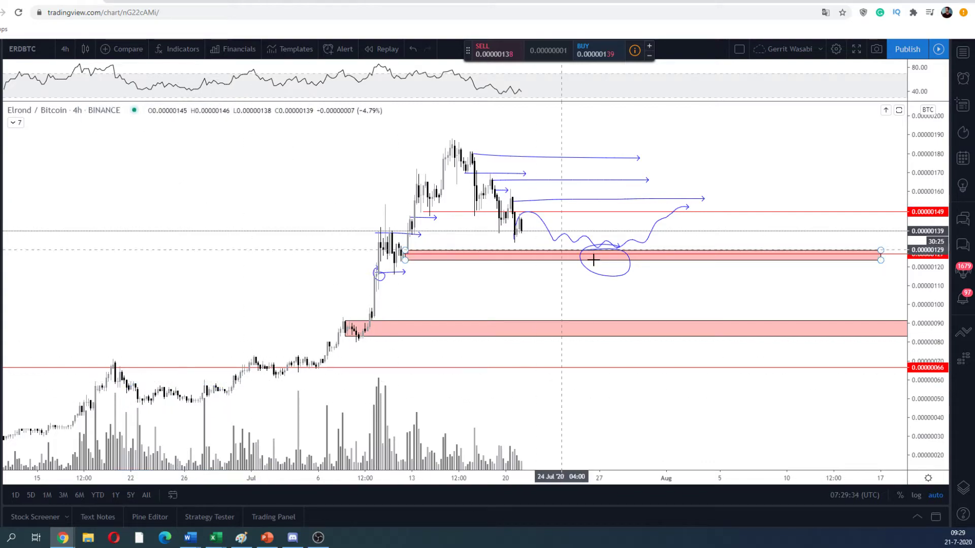
{"action": "left_click_drag", "start_coordinate": [501, 258], "coordinate": [695, 251]}
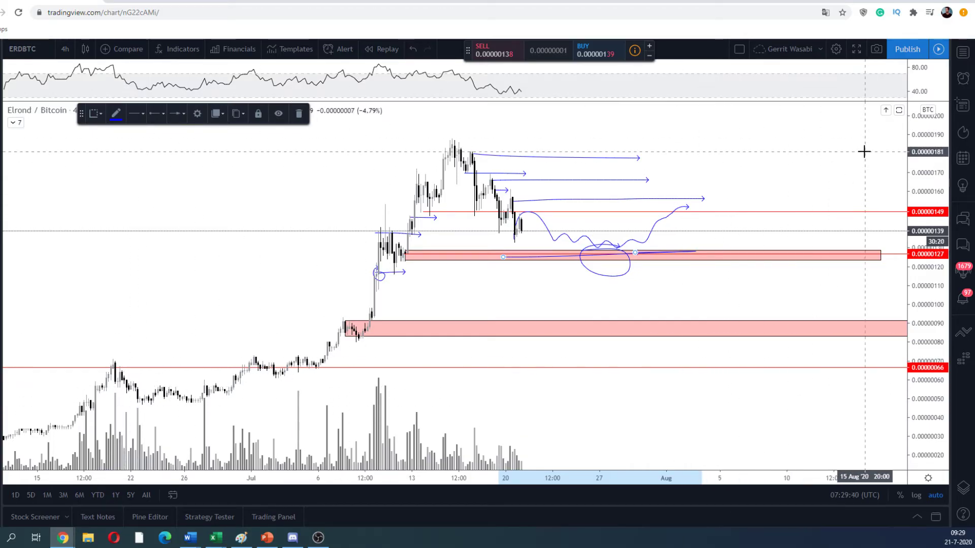
{"action": "key", "text": "Delete"}
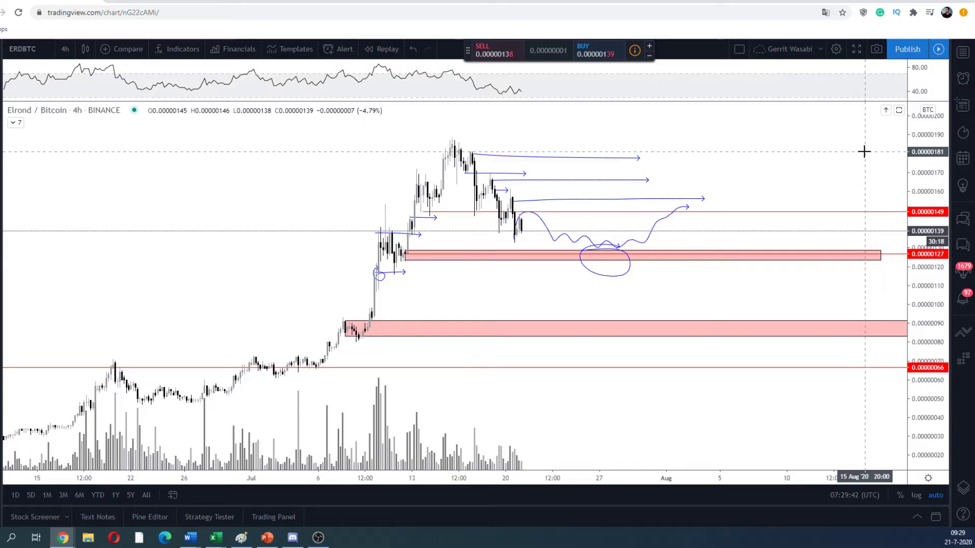
{"action": "left_click", "coordinate": [658, 251]}
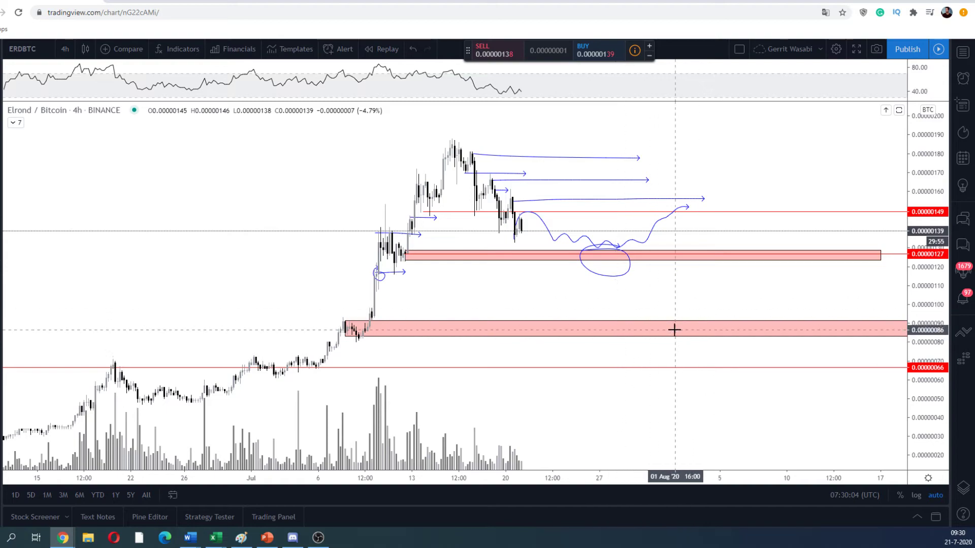
Set the chart interval to 1 day and clear the drawings from view
{"action": "left_click", "coordinate": [66, 49]}
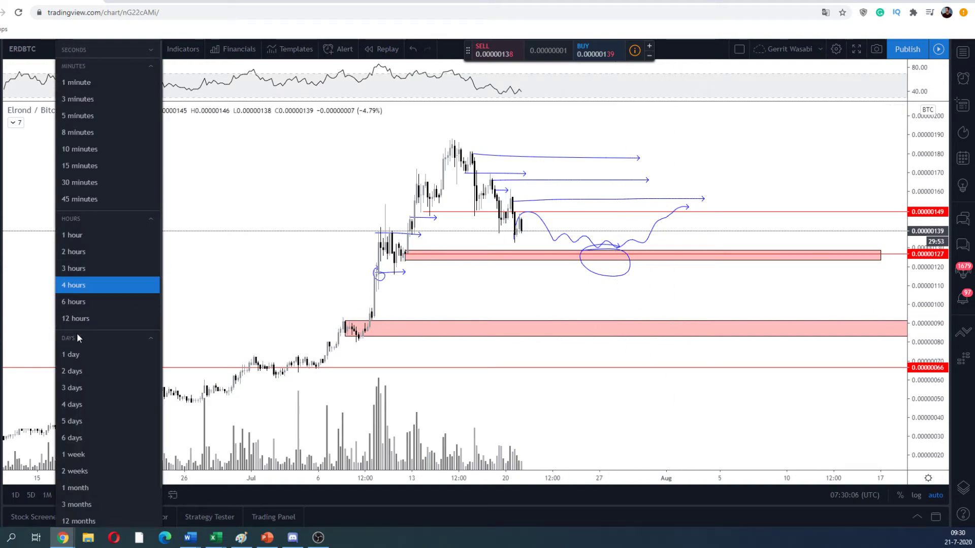
{"action": "left_click", "coordinate": [76, 350]}
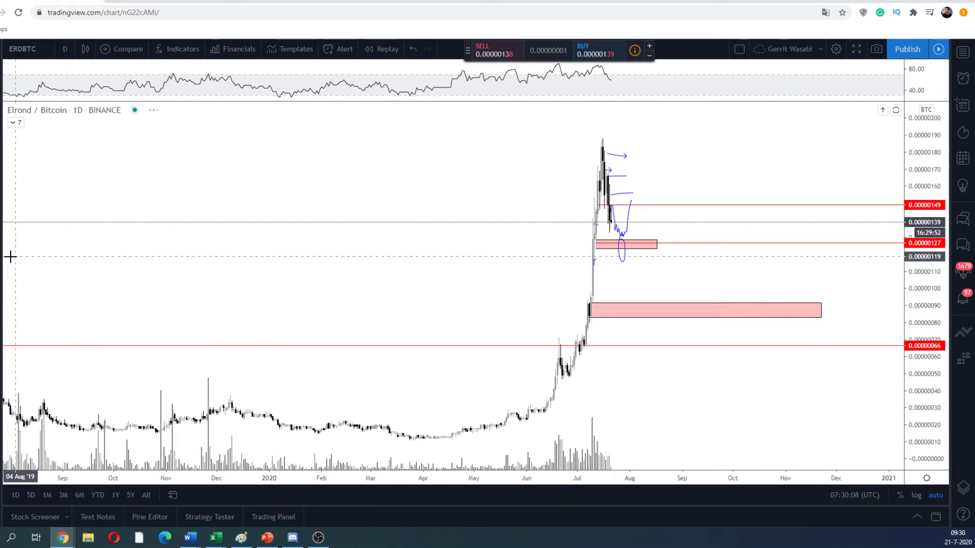
{"action": "key", "text": "ctrl+alt+h"}
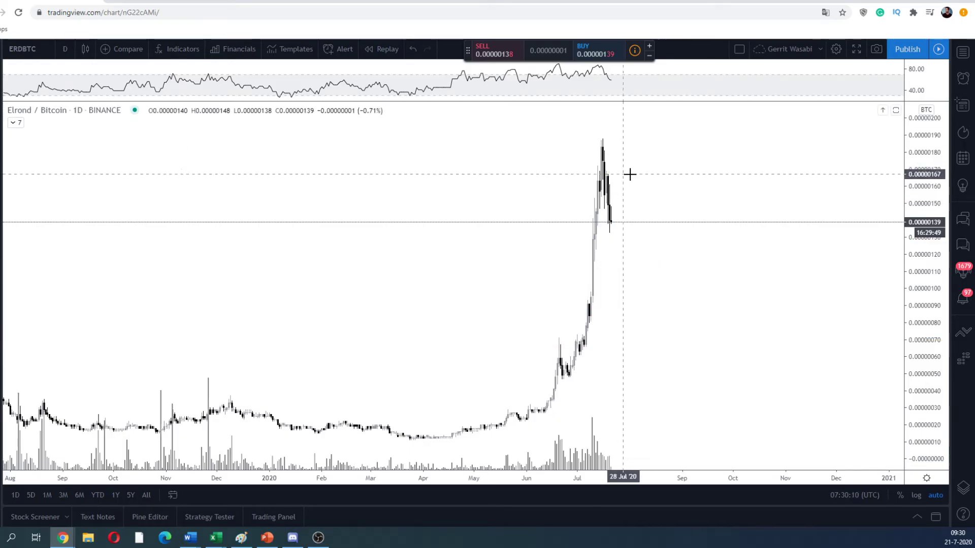
Brush a projected path from the latest candle down to about 0.00000080 in late September and up past 0.00000200 by December
{"action": "mouse_move", "coordinate": [610, 228]}
{"action": "left_mouse_down"}
{"action": "mouse_move", "coordinate": [629, 227]}
{"action": "mouse_move", "coordinate": [675, 272]}
{"action": "mouse_move", "coordinate": [740, 278]}
{"action": "mouse_move", "coordinate": [835, 142]}
{"action": "left_mouse_up"}
{"action": "scroll", "coordinate": [595, 196], "scroll_direction": "down", "scroll_amount": 3}
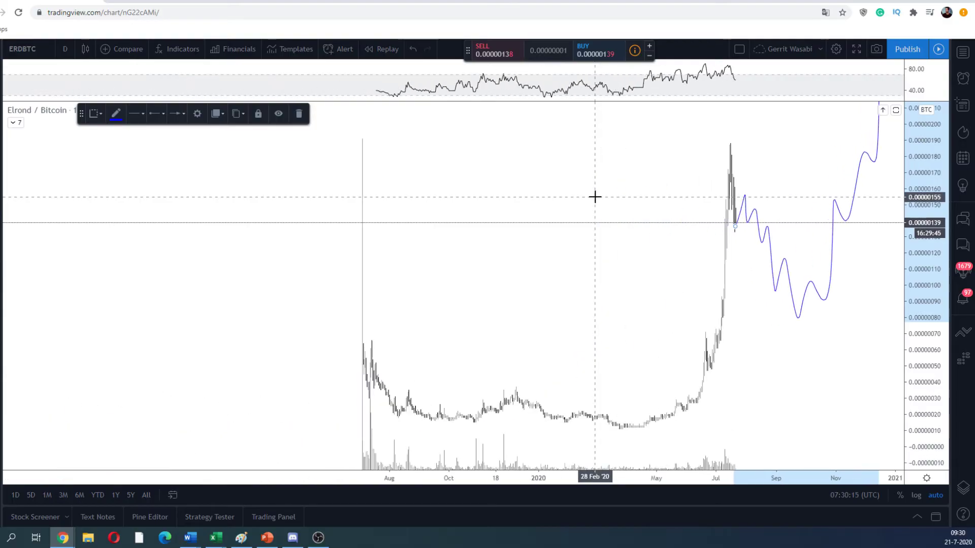
{"action": "scroll", "coordinate": [595, 196], "scroll_direction": "up", "scroll_amount": 2}
Load the KNCBTC Binance chart and examine its daily price history and marked levels for comparison
{"action": "type", "text": "KNCB"}
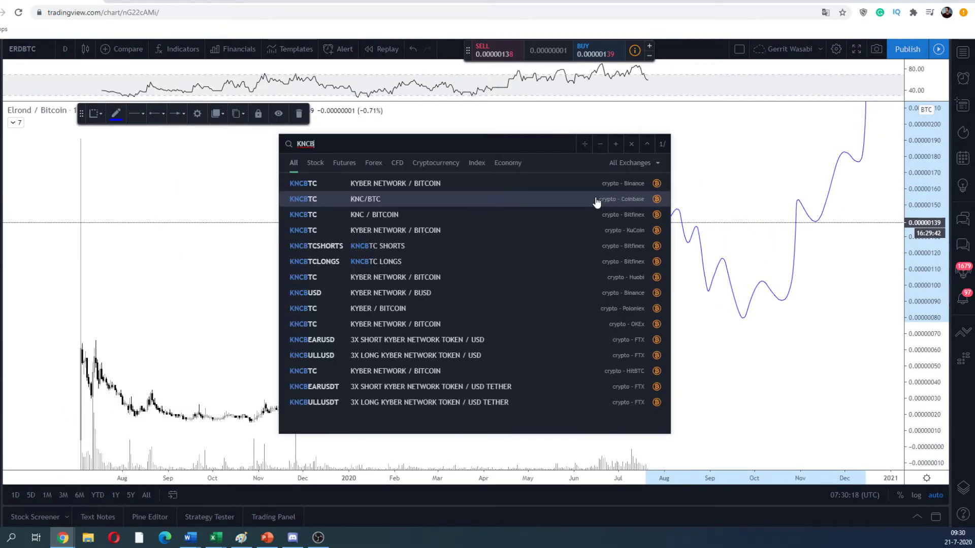
{"action": "key", "text": "Return"}
{"action": "scroll", "coordinate": [460, 229], "scroll_direction": "down", "scroll_amount": 5}
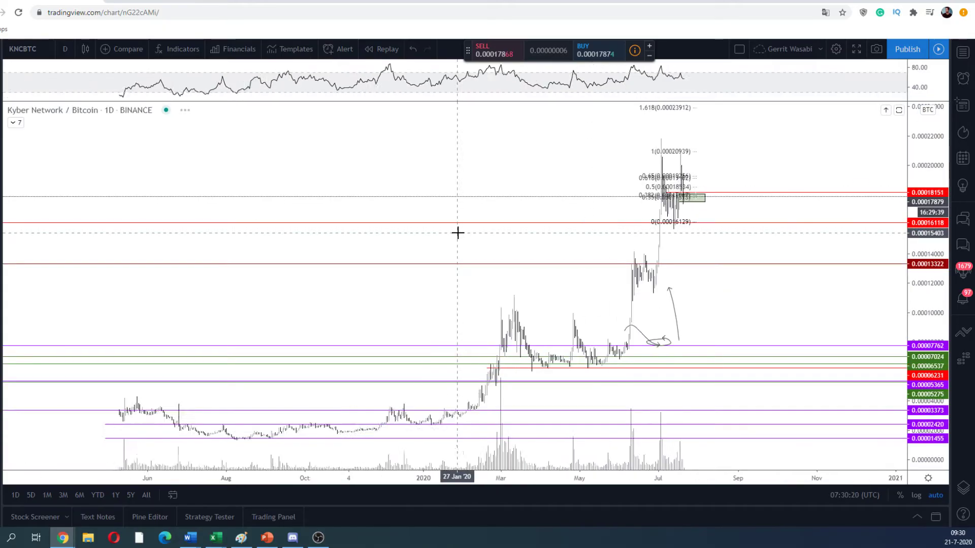
{"action": "scroll", "coordinate": [458, 233], "scroll_direction": "up", "scroll_amount": 2}
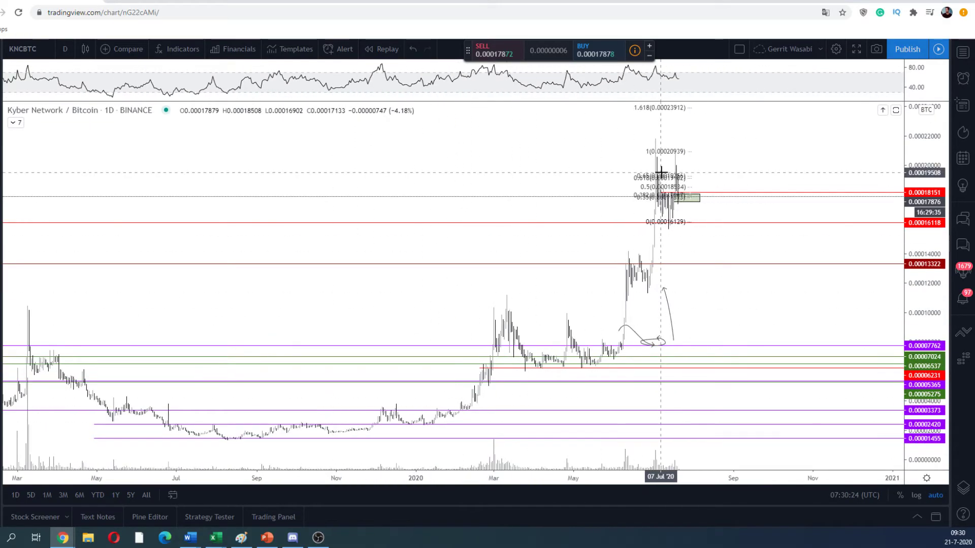
Set the interval to 4 hours and load the ERDBTC Binance chart again
{"action": "type", "text": "ERDB"}
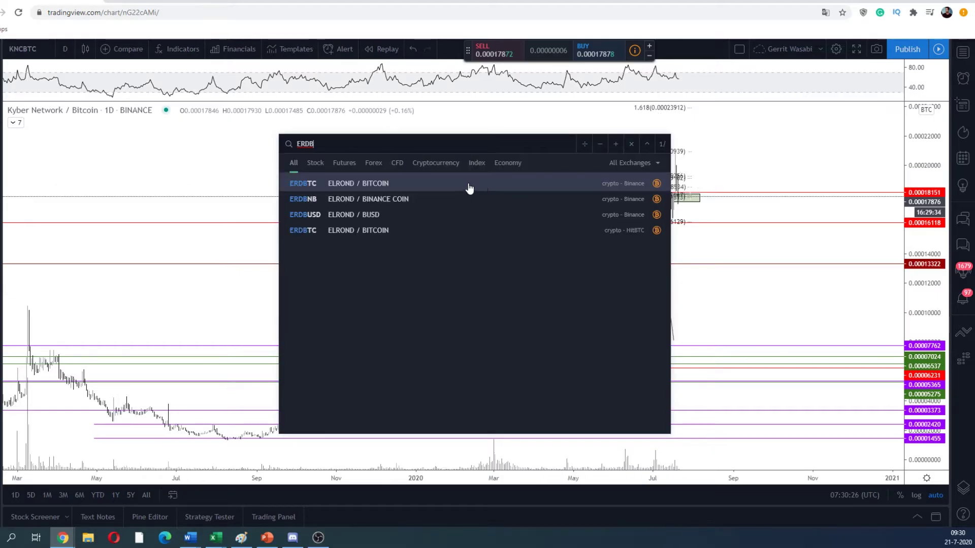
{"action": "key", "text": "Return"}
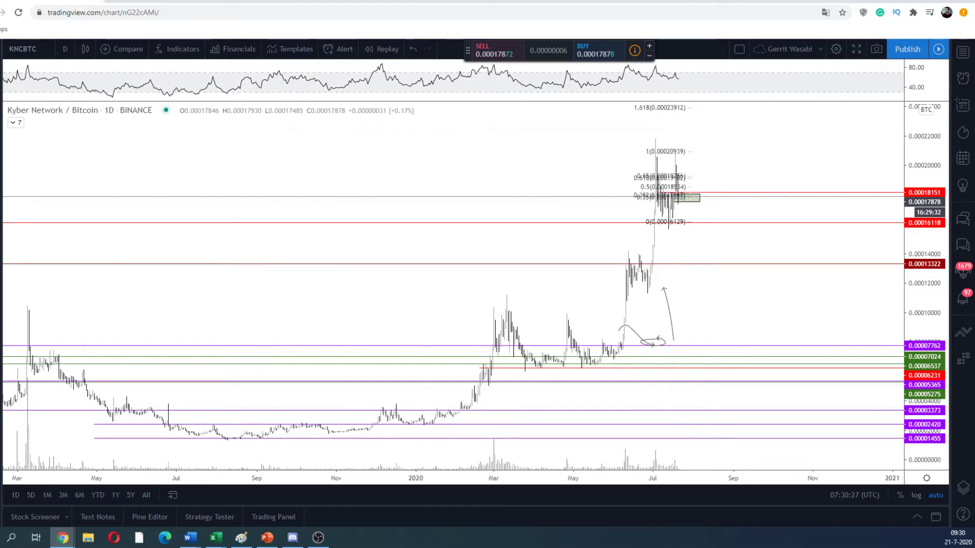
{"action": "left_click", "coordinate": [66, 49]}
{"action": "left_click", "coordinate": [100, 284]}
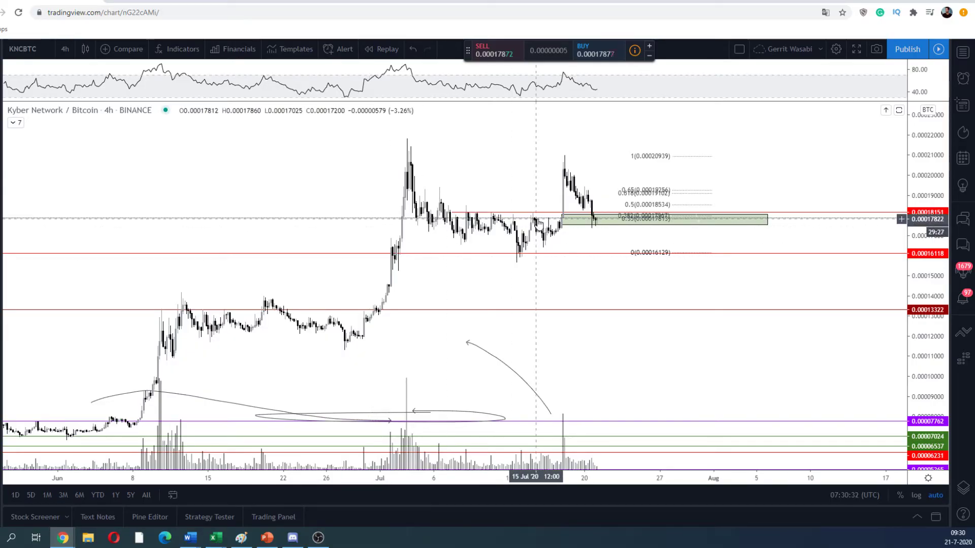
{"action": "type", "text": "R"}
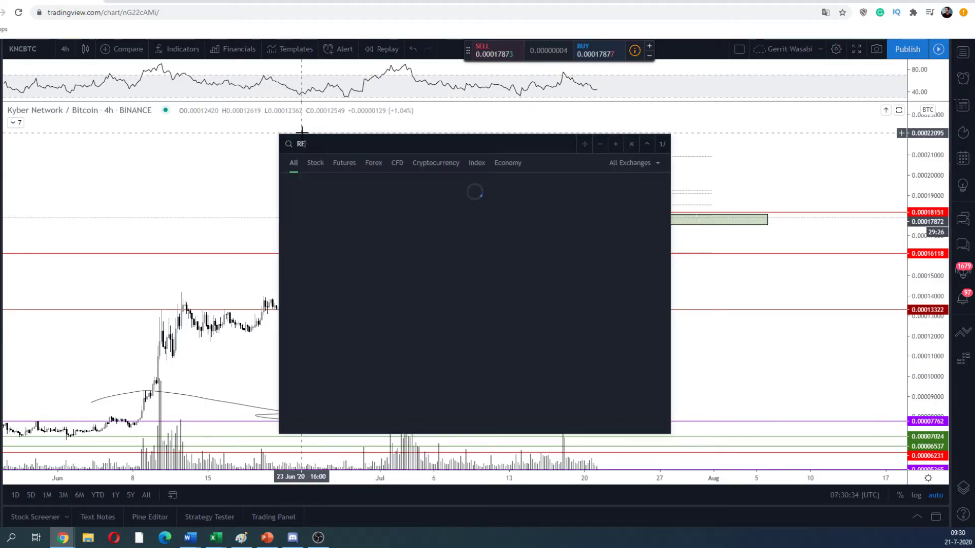
{"action": "key", "text": "BackSpace"}
{"action": "type", "text": "ERDB"}
{"action": "left_click", "coordinate": [333, 182]}
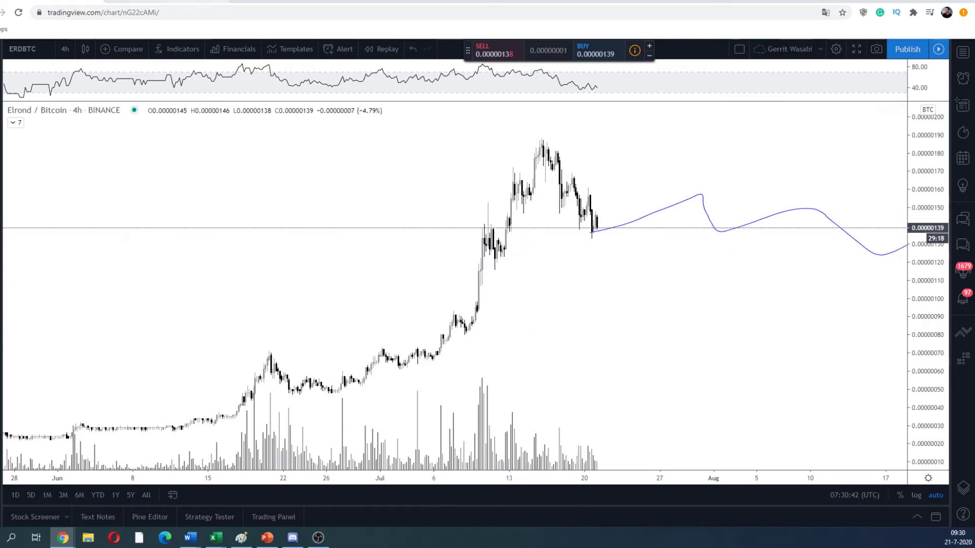
Check the annotated ERDBTC chart in the other browser tab, and load the ERDUSDT Binance chart in the working tab
{"action": "key", "text": "ctrl+Tab"}
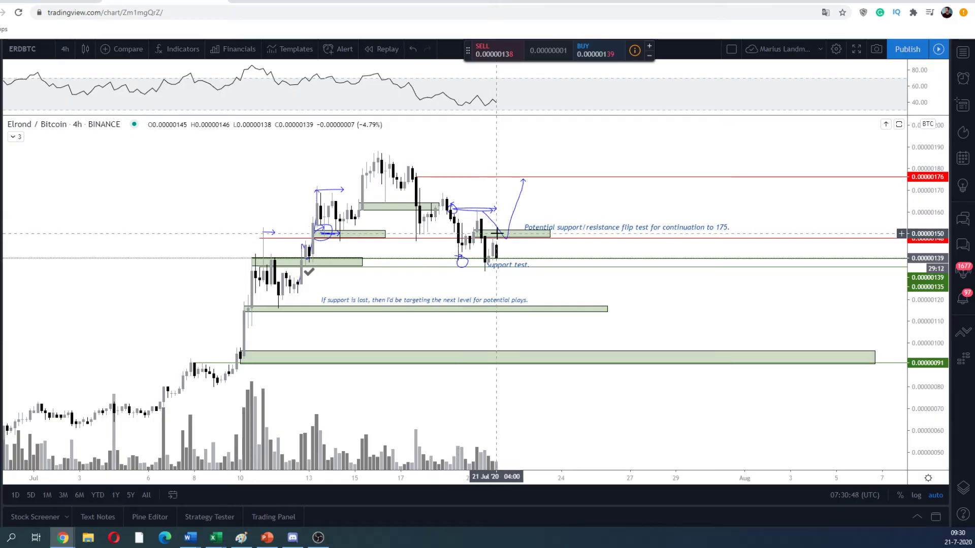
{"action": "key", "text": "ctrl+Tab"}
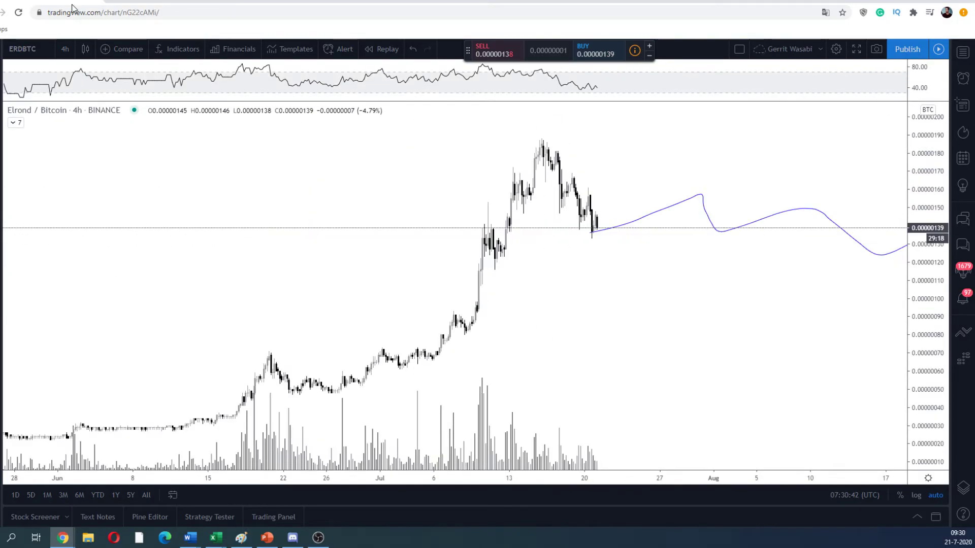
{"action": "type", "text": "erdusdt"}
{"action": "left_click", "coordinate": [345, 162]}
{"action": "left_click", "coordinate": [295, 163]}
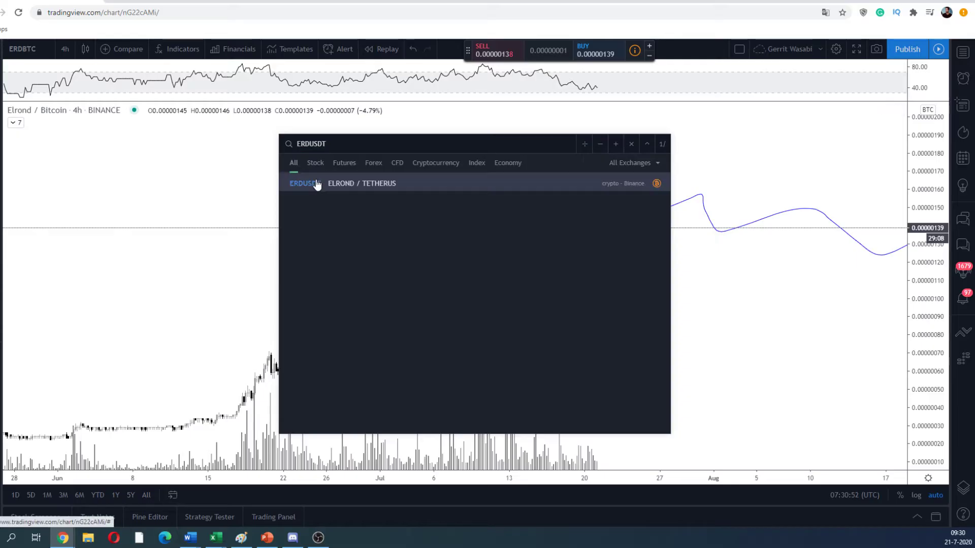
{"action": "left_click", "coordinate": [318, 185]}
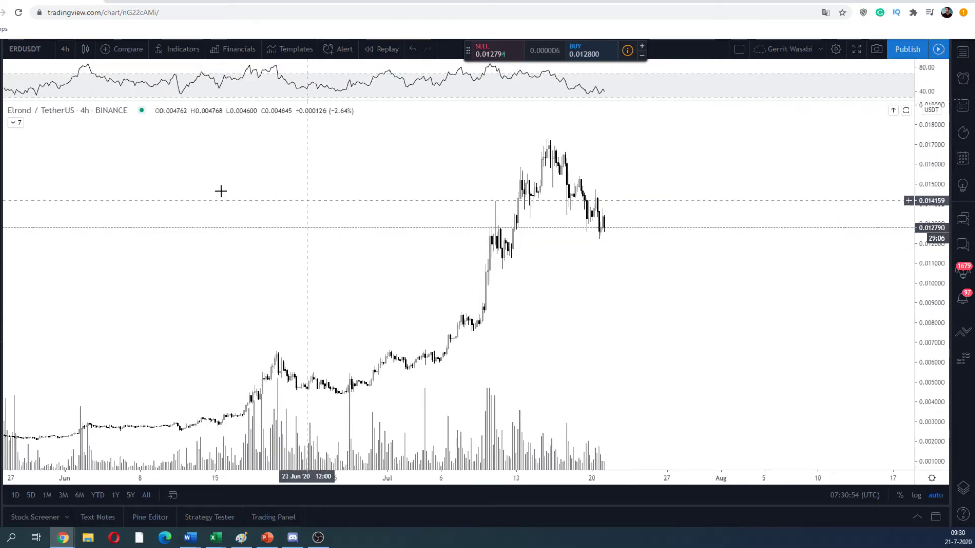
Brush arrows from the candles at about 0.0115 and 0.0080 into August, and circle the early-July consolidation near 0.0080
{"action": "left_click", "coordinate": [1, 147]}
{"action": "left_click_drag", "start_coordinate": [508, 252], "coordinate": [731, 255]}
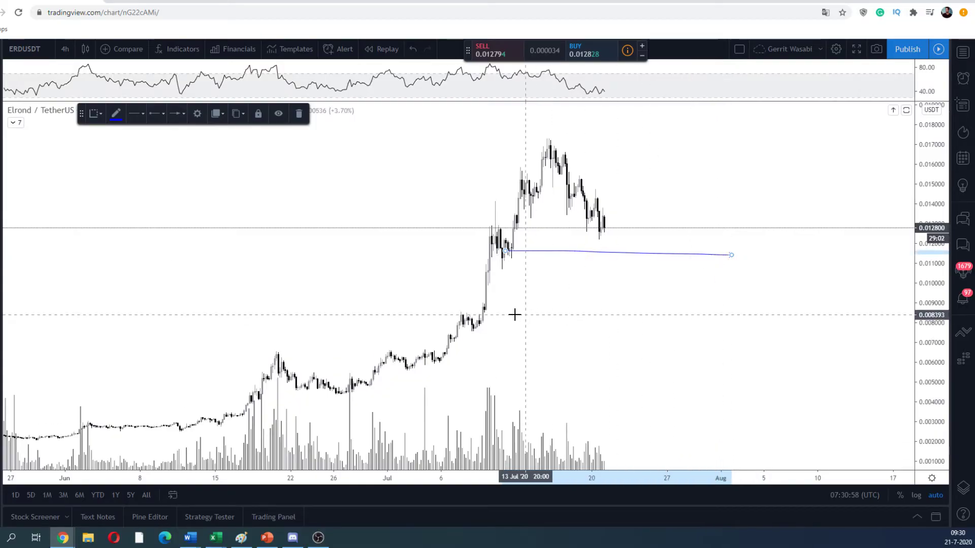
{"action": "mouse_move", "coordinate": [457, 300]}
{"action": "left_mouse_down"}
{"action": "mouse_move", "coordinate": [500, 315]}
{"action": "mouse_move", "coordinate": [432, 308]}
{"action": "mouse_move", "coordinate": [784, 331]}
{"action": "left_mouse_up"}
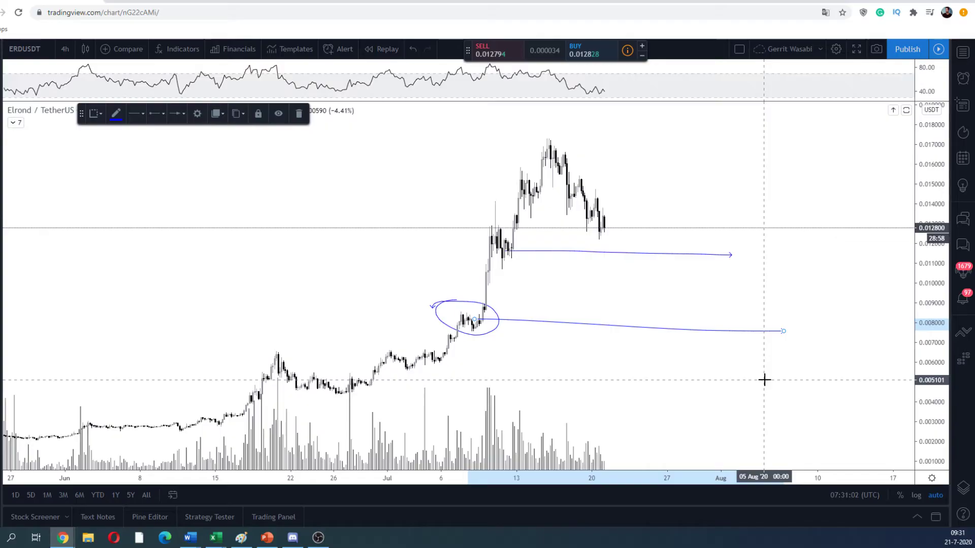
Load the ZILBTC Binance chart
{"action": "type", "text": "zilb"}
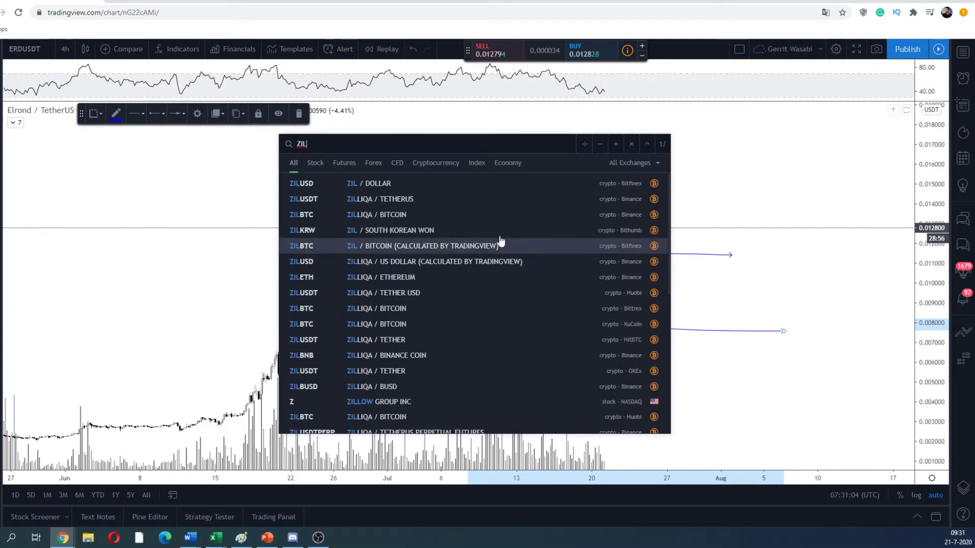
{"action": "left_click", "coordinate": [455, 193]}
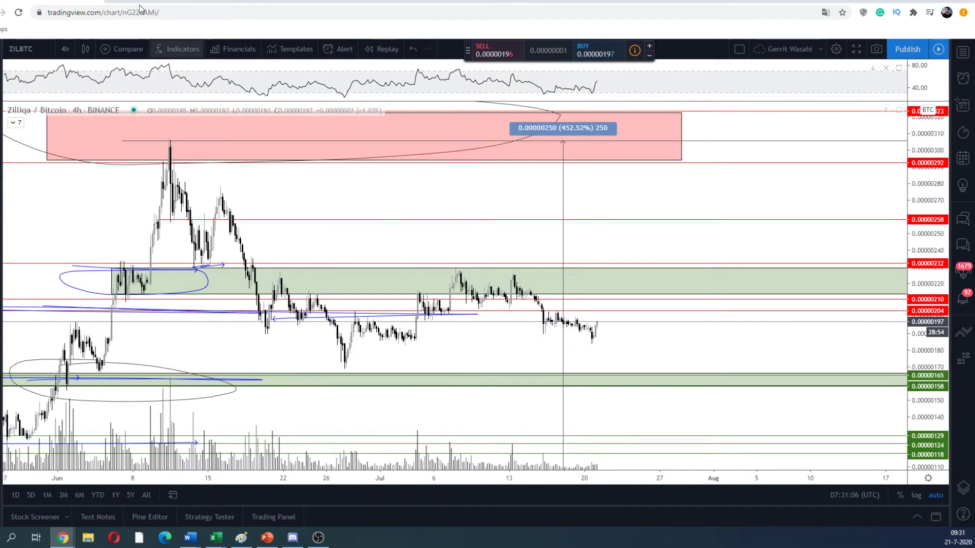
Switch to the other annotated chart tab and load the ZILBTC Binance chart there
{"action": "left_click", "coordinate": [138, 3]}
{"action": "type", "text": "zilb"}
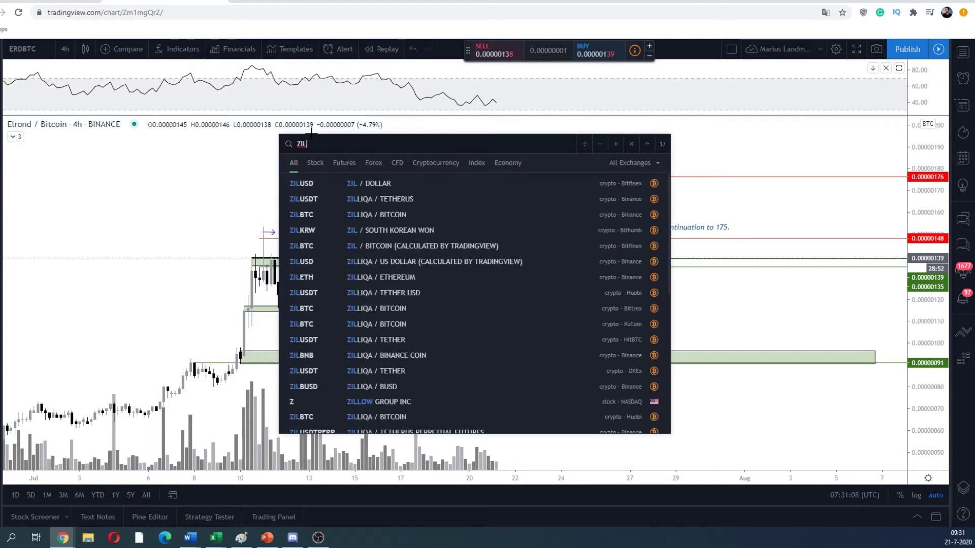
{"action": "left_click", "coordinate": [341, 183]}
{"action": "scroll", "coordinate": [316, 190], "scroll_direction": "down", "scroll_amount": 5}
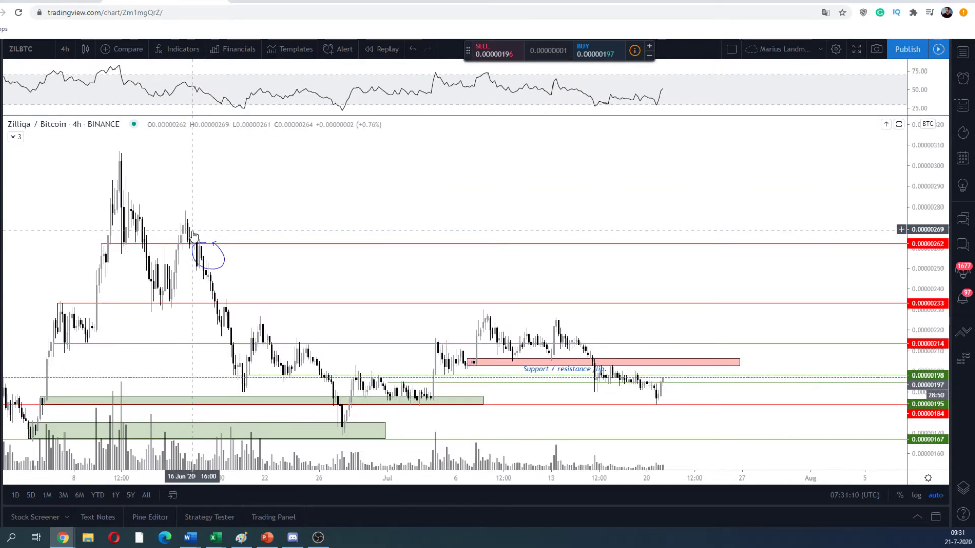
Return to the first ZILBTC chart tab and set its interval to 1 day
{"action": "key", "text": "ctrl+Tab"}
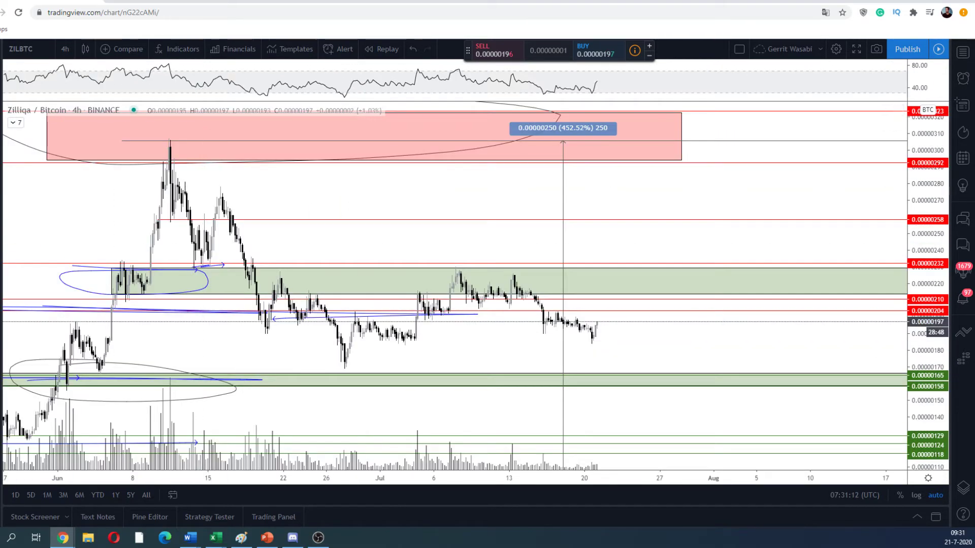
{"action": "left_click", "coordinate": [65, 49]}
{"action": "left_click", "coordinate": [71, 372]}
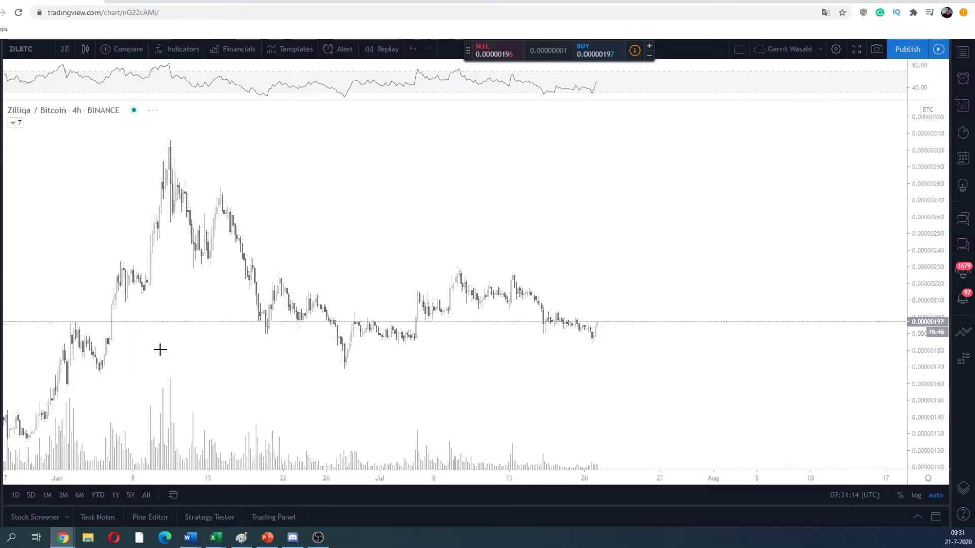
{"action": "left_click", "coordinate": [65, 49]}
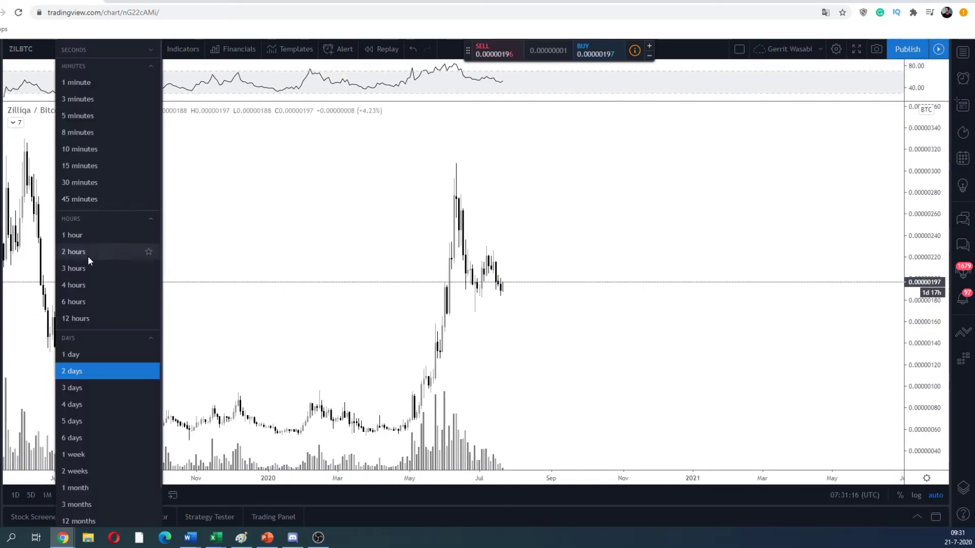
{"action": "left_click", "coordinate": [85, 359]}
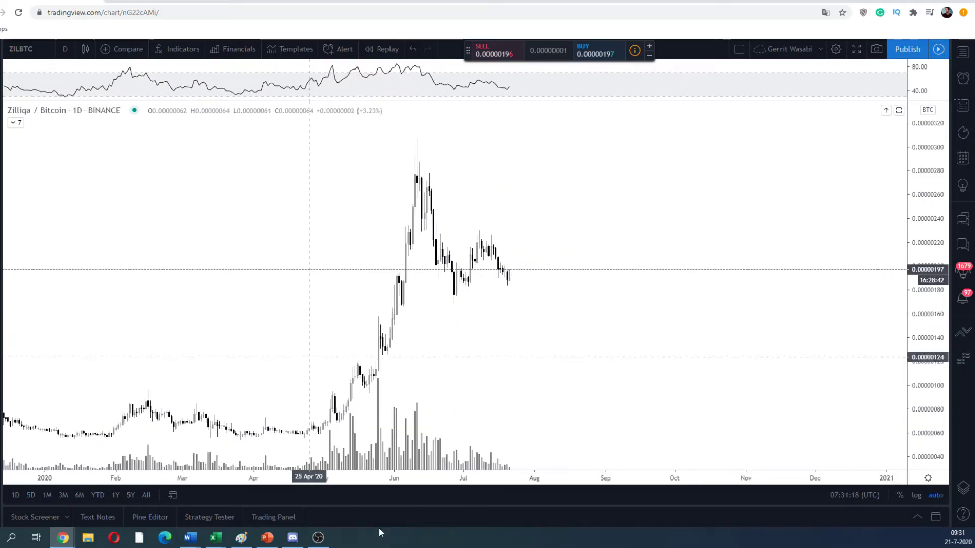
{"action": "scroll", "coordinate": [255, 176], "scroll_direction": "down", "scroll_amount": 1}
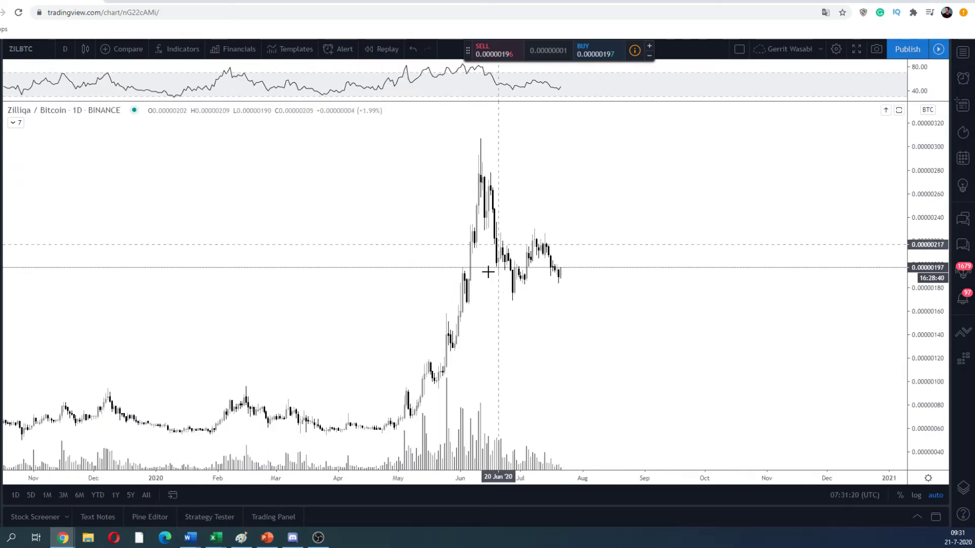
Brush a rising curve under the May and June rally plus a short stroke beside it, and delete both
{"action": "left_click_drag", "start_coordinate": [369, 432], "coordinate": [530, 150]}
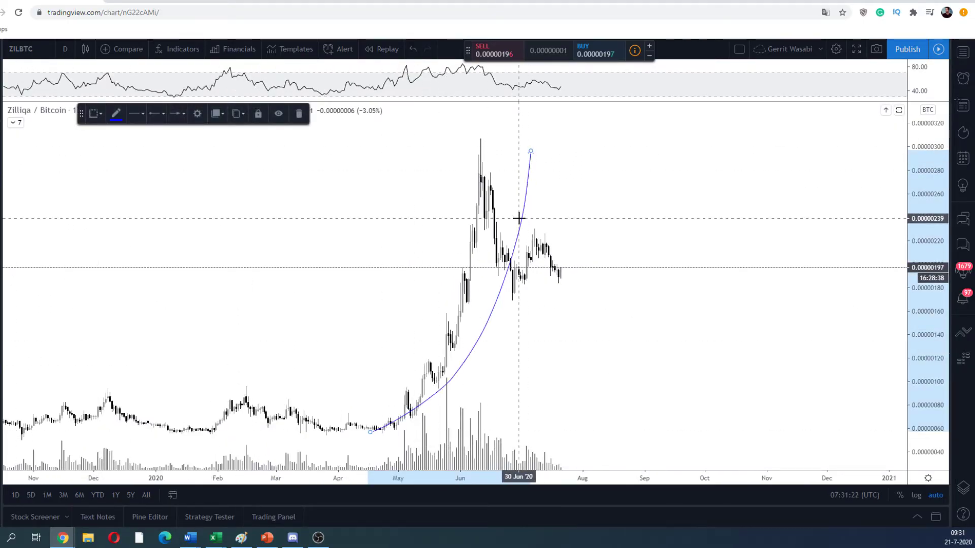
{"action": "key", "text": "Delete"}
{"action": "mouse_move", "coordinate": [449, 281]}
{"action": "left_mouse_down"}
{"action": "mouse_move", "coordinate": [483, 284]}
{"action": "mouse_move", "coordinate": [458, 275]}
{"action": "left_mouse_up"}
{"action": "key", "text": "Delete"}
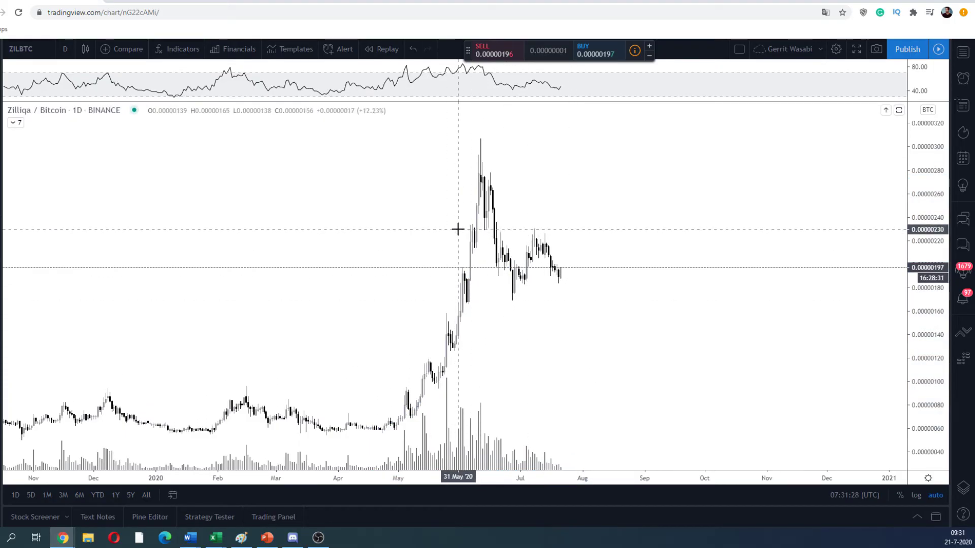
Brush horizontal level arrows at about 0.00000230, 0.00000188, 0.00000176 and 0.00000167, and circle the early-July lows
{"action": "left_click_drag", "start_coordinate": [461, 230], "coordinate": [595, 231]}
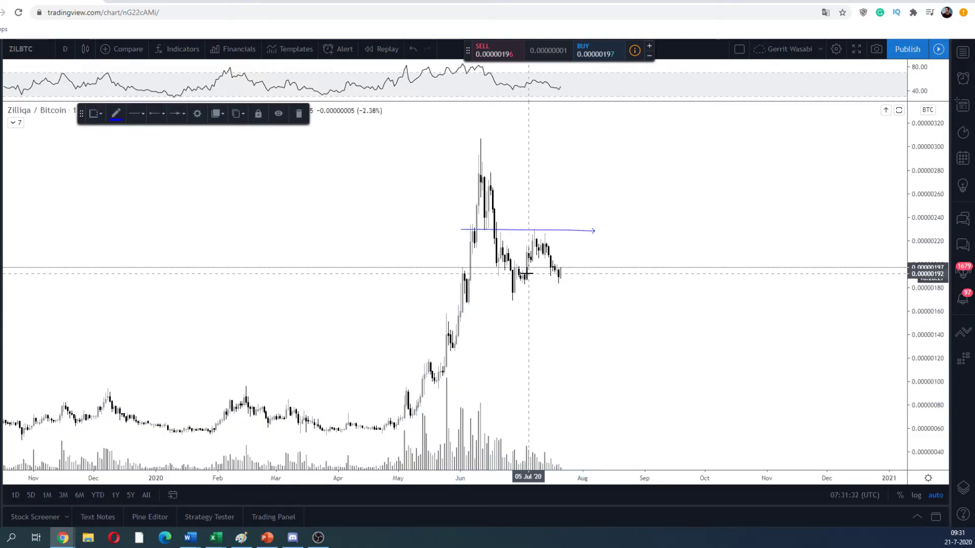
{"action": "left_click_drag", "start_coordinate": [524, 279], "coordinate": [582, 278]}
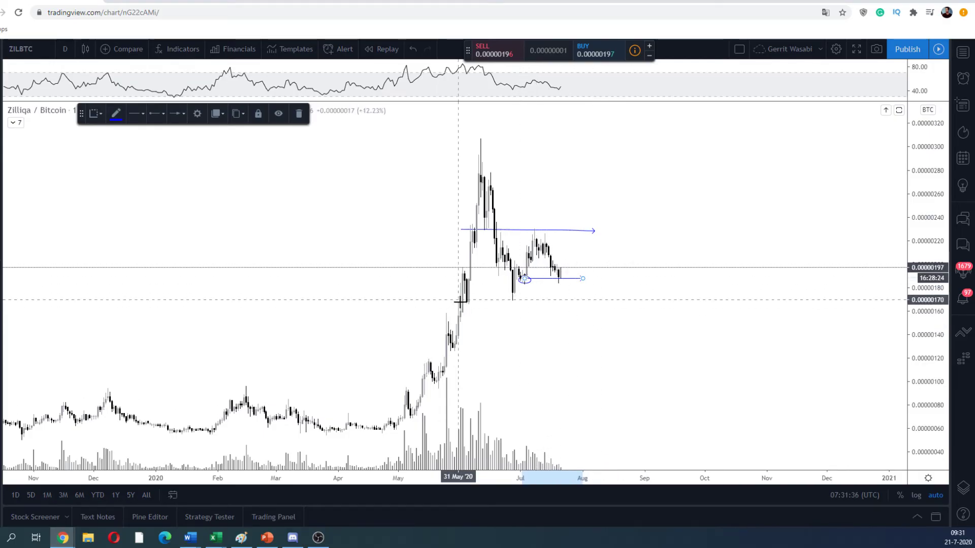
{"action": "left_click_drag", "start_coordinate": [465, 303], "coordinate": [560, 294]}
Circle the late-May consolidation with an arrow extending to September, and brush a projected path rising to about 0.00000250 by late August
{"action": "mouse_move", "coordinate": [454, 332]}
{"action": "left_mouse_down"}
{"action": "mouse_move", "coordinate": [490, 333]}
{"action": "mouse_move", "coordinate": [452, 330]}
{"action": "left_mouse_up"}
{"action": "left_click_drag", "start_coordinate": [451, 338], "coordinate": [490, 338]}
{"action": "left_click_drag", "start_coordinate": [605, 335], "coordinate": [655, 335]}
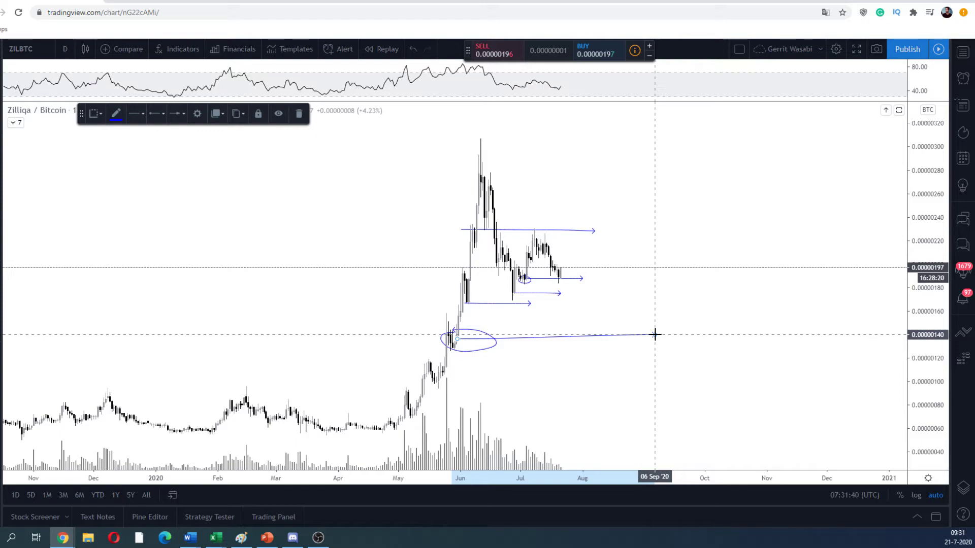
{"action": "mouse_move", "coordinate": [510, 292]}
{"action": "left_mouse_down"}
{"action": "mouse_move", "coordinate": [523, 269]}
{"action": "mouse_move", "coordinate": [559, 277]}
{"action": "mouse_move", "coordinate": [604, 266]}
{"action": "mouse_move", "coordinate": [638, 206]}
{"action": "left_mouse_up"}
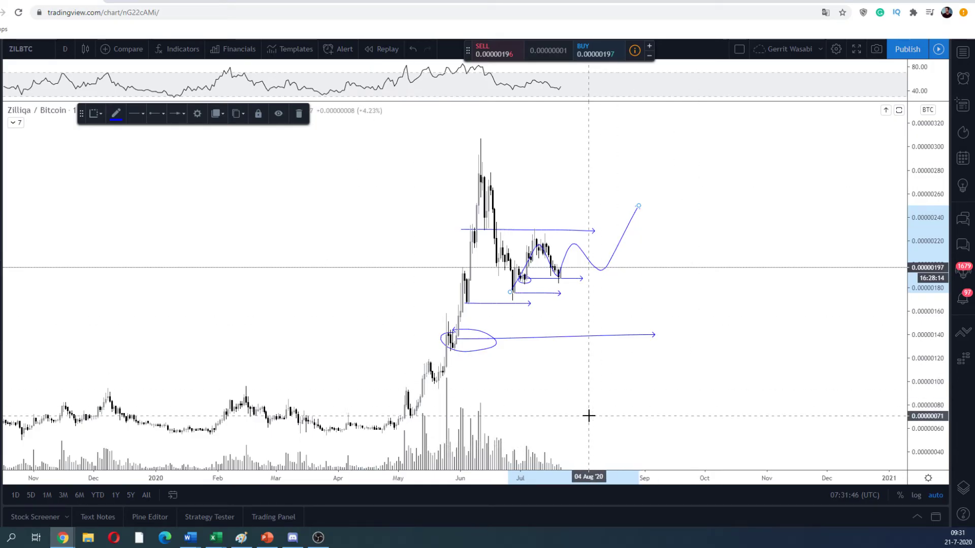
Brush an example rally-and-pullback curve in the empty area from August to January 2021, and delete it
{"action": "mouse_move", "coordinate": [591, 416]}
{"action": "left_mouse_down"}
{"action": "mouse_move", "coordinate": [757, 285]}
{"action": "mouse_move", "coordinate": [793, 172]}
{"action": "left_mouse_up"}
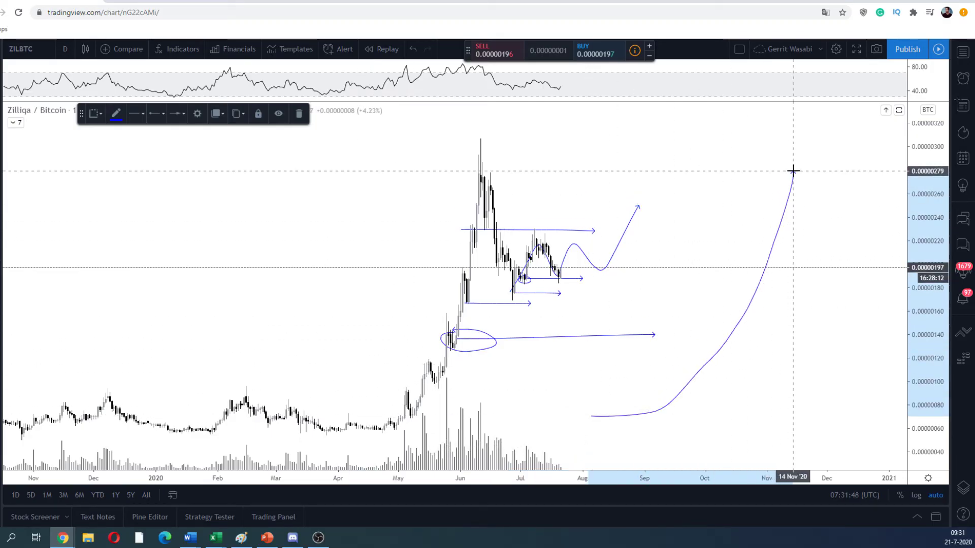
{"action": "mouse_move", "coordinate": [800, 242]}
{"action": "left_mouse_down"}
{"action": "mouse_move", "coordinate": [812, 351]}
{"action": "mouse_move", "coordinate": [836, 276]}
{"action": "mouse_move", "coordinate": [844, 315]}
{"action": "mouse_move", "coordinate": [873, 270]}
{"action": "mouse_move", "coordinate": [893, 319]}
{"action": "left_mouse_up"}
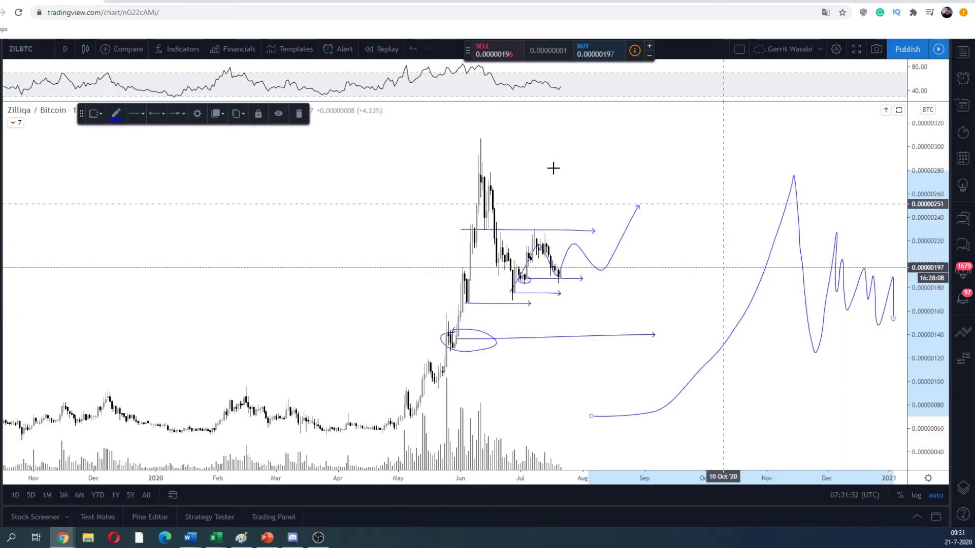
{"action": "left_click_drag", "start_coordinate": [648, 149], "coordinate": [451, 147]}
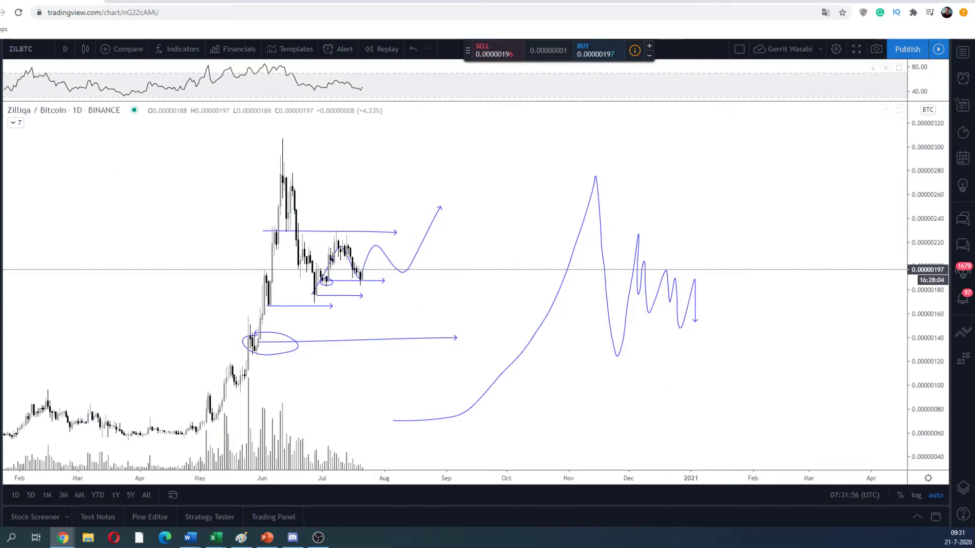
{"action": "left_click", "coordinate": [1, 72]}
{"action": "left_click", "coordinate": [571, 260]}
{"action": "key", "text": "Delete"}
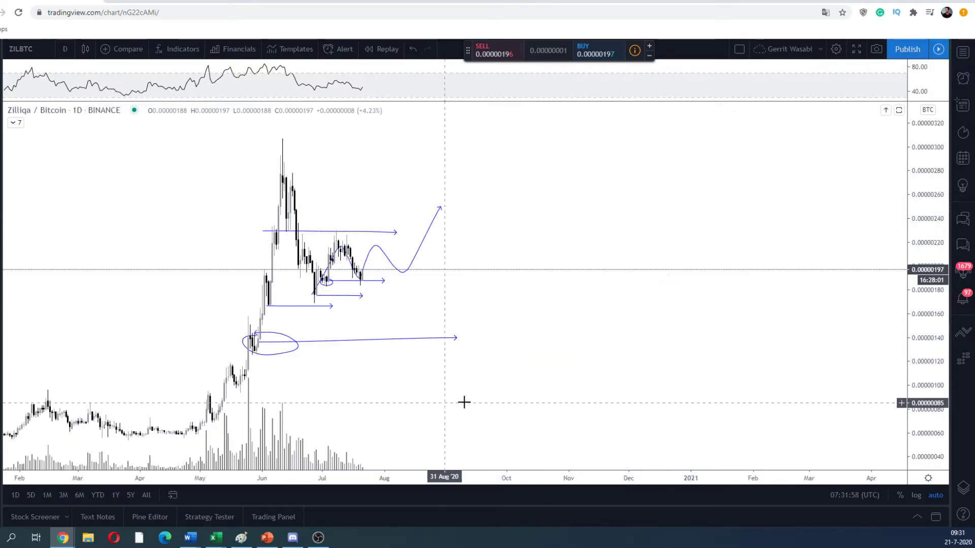
In the other ZILBTC tab, extend the green support zone between 0.00000184 and 0.00000187 to 26 July
{"action": "mouse_move", "coordinate": [463, 403]}
{"action": "left_mouse_down"}
{"action": "mouse_move", "coordinate": [685, 403]}
{"action": "mouse_move", "coordinate": [646, 385]}
{"action": "left_mouse_up"}
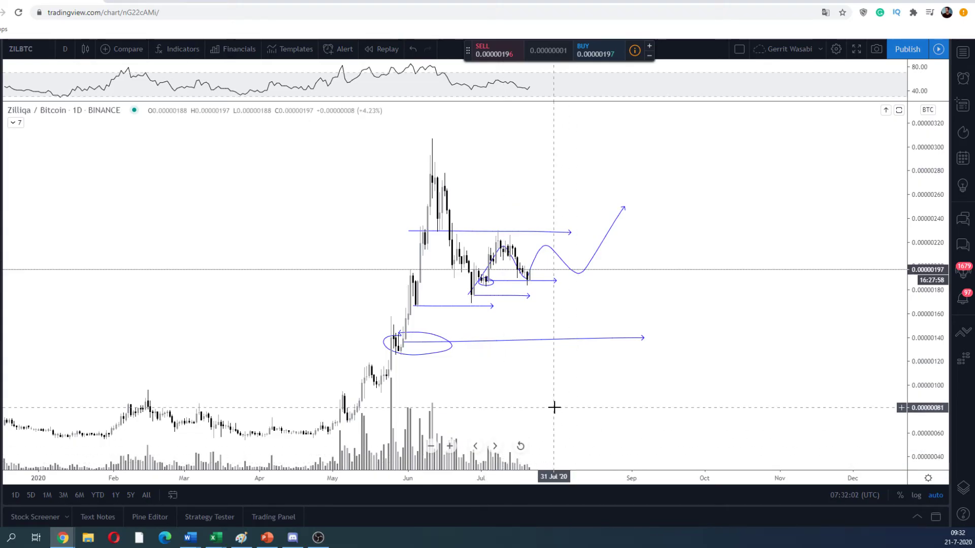
{"action": "key", "text": "ctrl+Tab"}
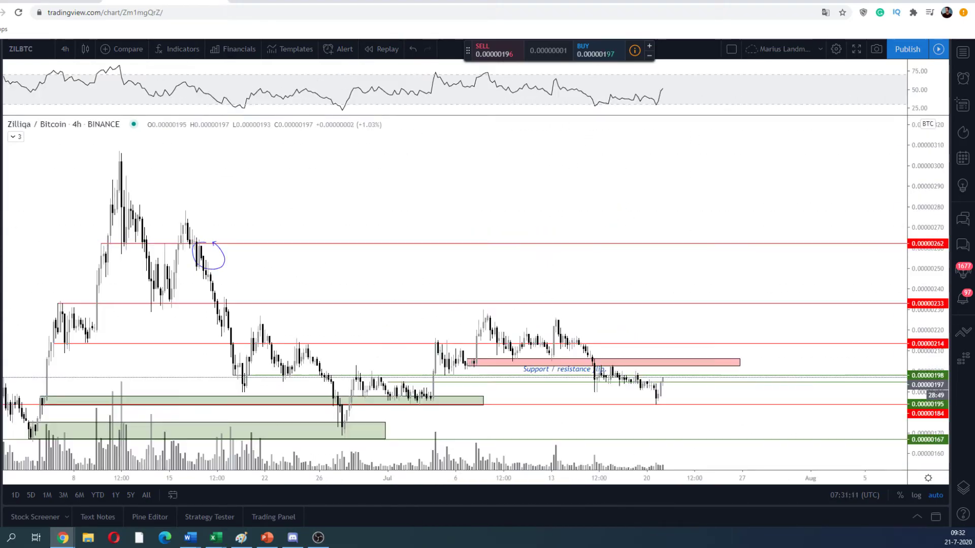
{"action": "scroll", "coordinate": [394, 256], "scroll_direction": "down", "scroll_amount": 2}
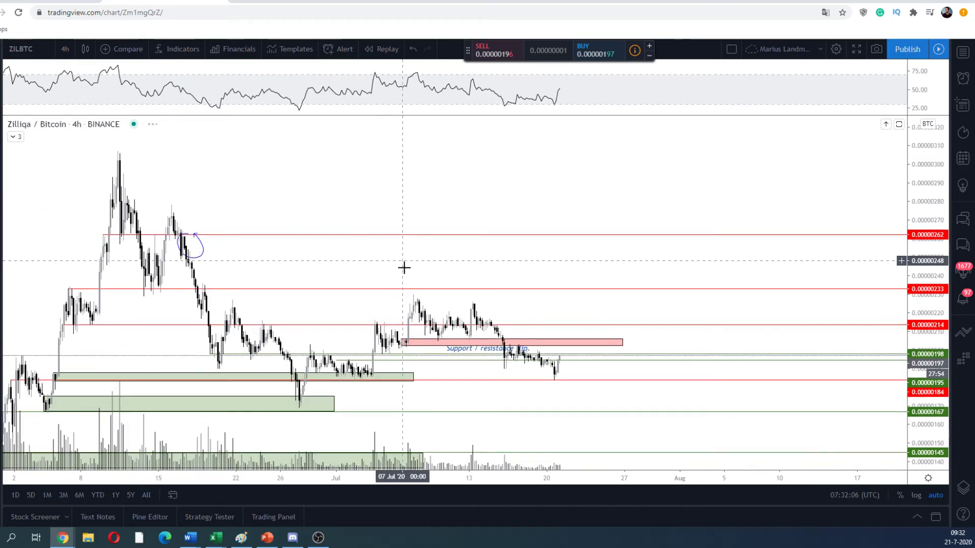
{"action": "left_click_drag", "start_coordinate": [412, 374], "coordinate": [621, 376]}
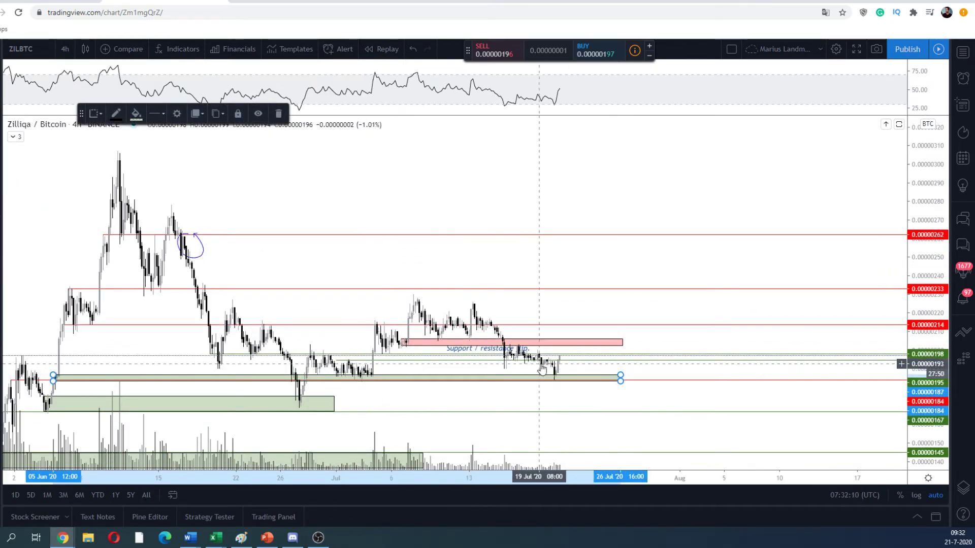
Delete the red resistance zone, the support/resistance flip note, and the level lines at 0.00000198, 0.00000195 and 0.00000214
{"action": "left_click", "coordinate": [479, 354]}
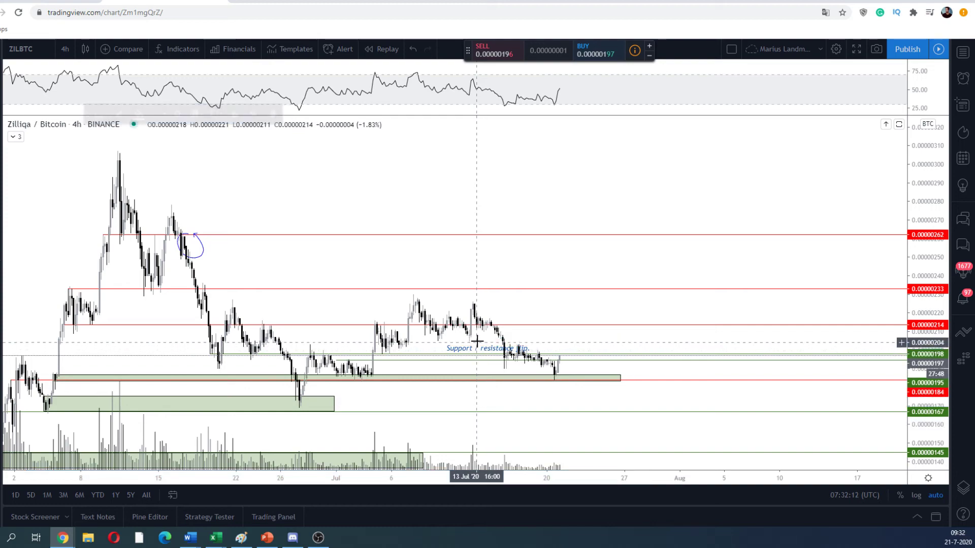
{"action": "key", "text": "Delete"}
{"action": "left_click", "coordinate": [481, 355]}
{"action": "key", "text": "Delete"}
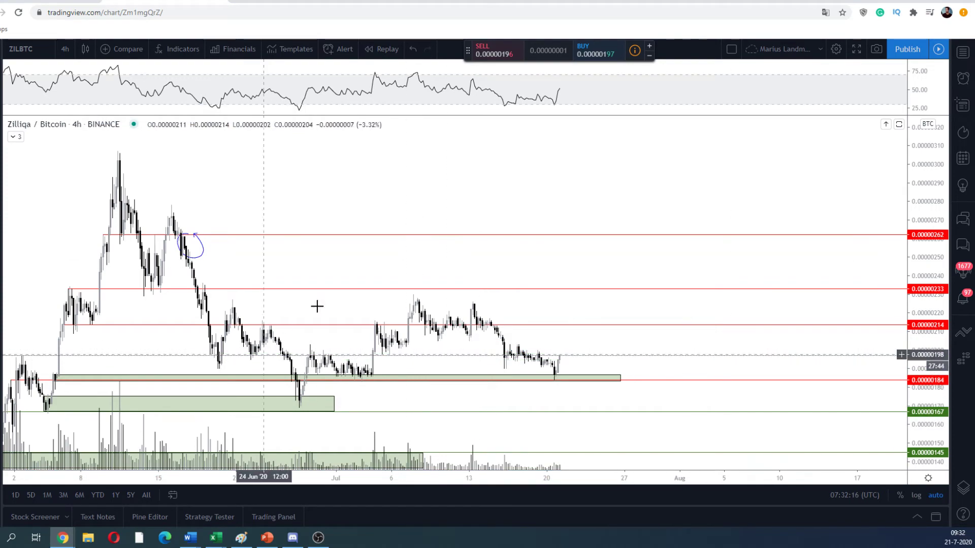
{"action": "left_click", "coordinate": [339, 325]}
{"action": "key", "text": "Delete"}
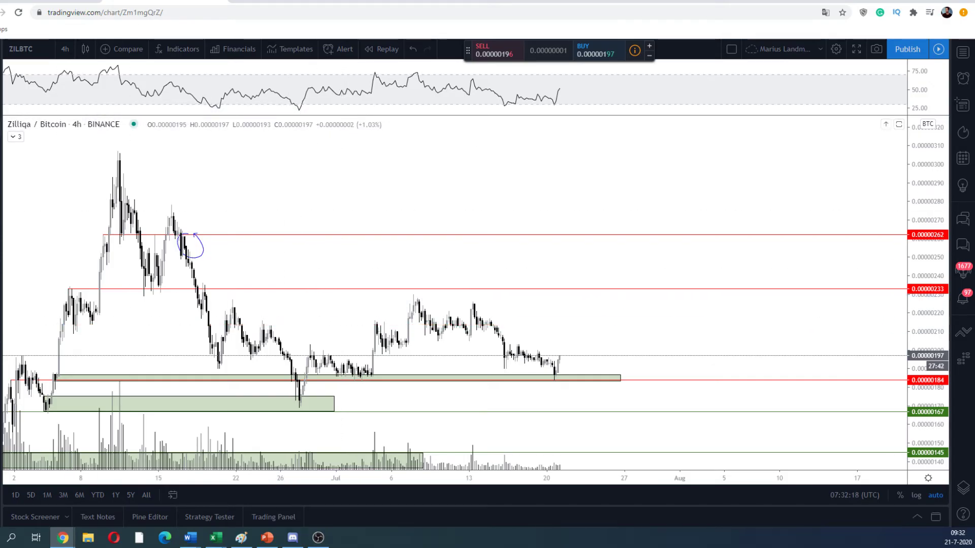
Brush a falling arrow into the green zone, a small bounce arrow, and horizontal arrows at about 0.00000190, 0.00000212 and 0.00000223
{"action": "left_click", "coordinate": [1, 150]}
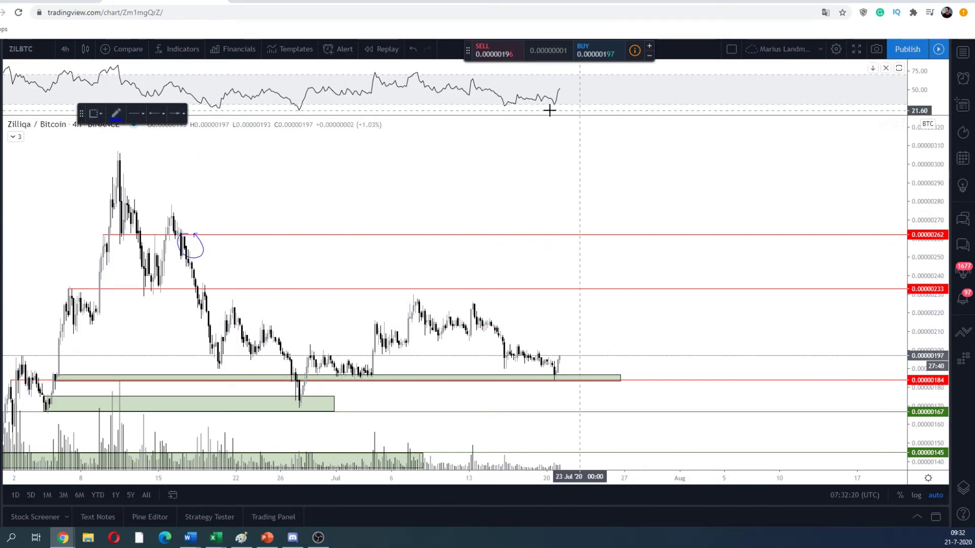
{"action": "left_click_drag", "start_coordinate": [491, 360], "coordinate": [565, 379]}
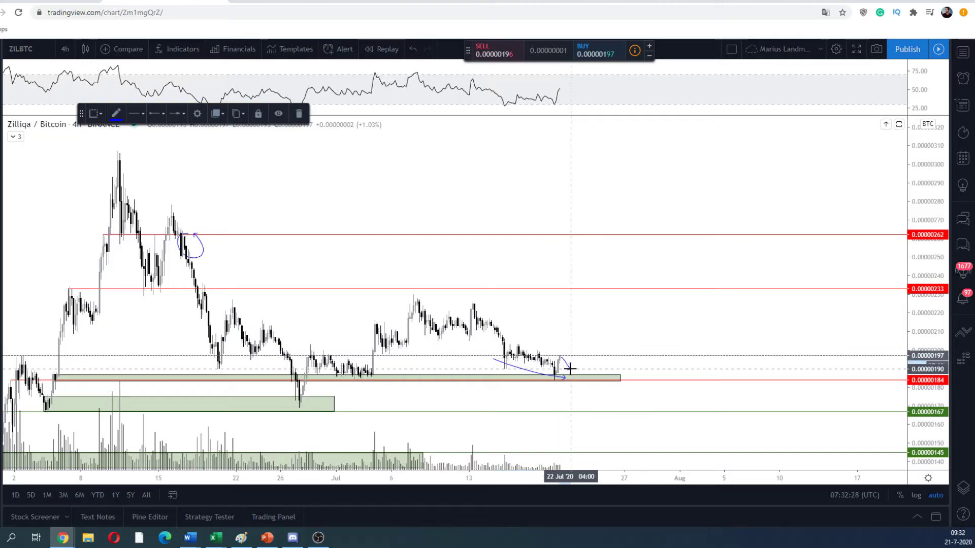
{"action": "mouse_move", "coordinate": [569, 369]}
{"action": "left_mouse_down"}
{"action": "mouse_move", "coordinate": [505, 370]}
{"action": "mouse_move", "coordinate": [590, 367]}
{"action": "left_mouse_up"}
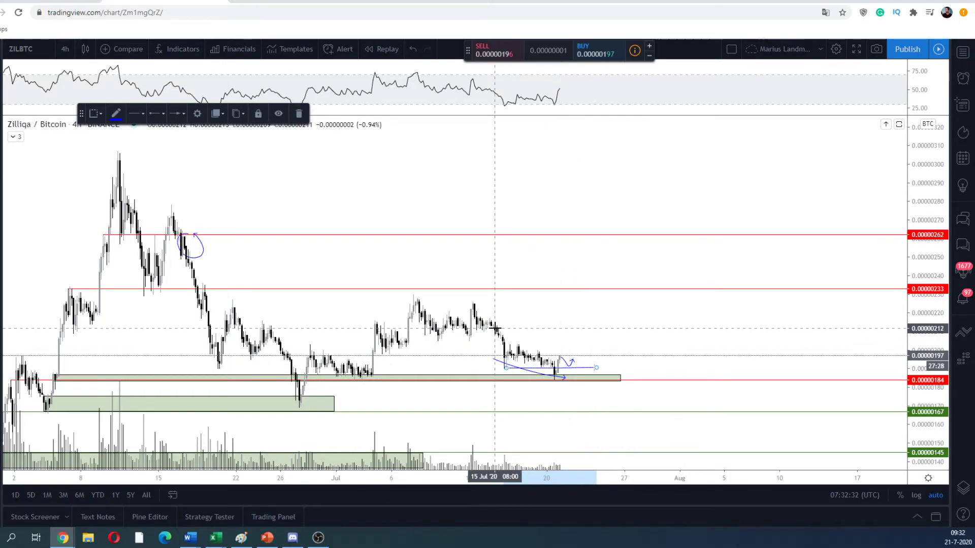
{"action": "left_click_drag", "start_coordinate": [496, 328], "coordinate": [611, 326]}
{"action": "left_click_drag", "start_coordinate": [479, 306], "coordinate": [594, 309]}
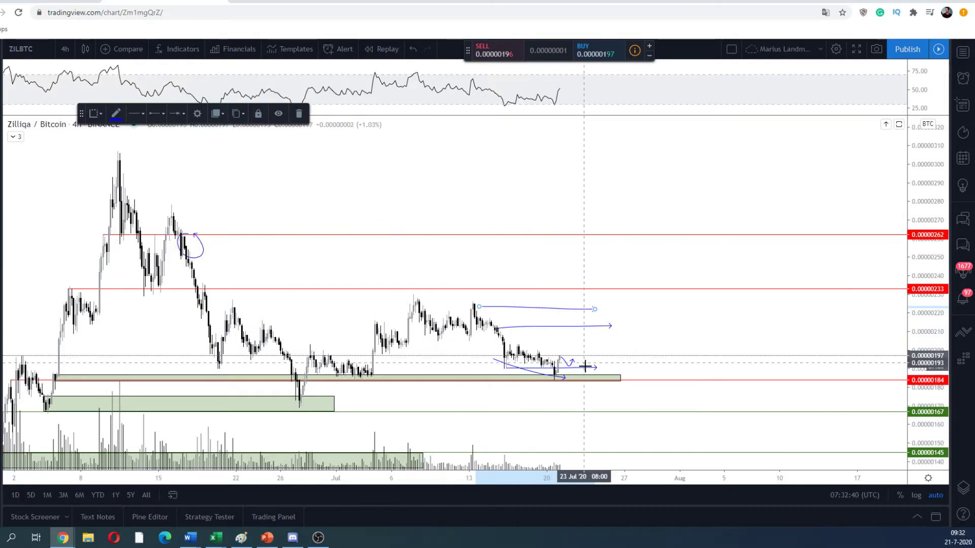
Brush a projected upward path into August with level arrows near 0.00000205, and mark the mid-June highs at about 0.00000258 and 0.00000271
{"action": "mouse_move", "coordinate": [559, 360]}
{"action": "left_mouse_down"}
{"action": "mouse_move", "coordinate": [571, 366]}
{"action": "mouse_move", "coordinate": [622, 310]}
{"action": "mouse_move", "coordinate": [650, 341]}
{"action": "mouse_move", "coordinate": [674, 324]}
{"action": "left_mouse_up"}
{"action": "left_click_drag", "start_coordinate": [599, 342], "coordinate": [730, 340]}
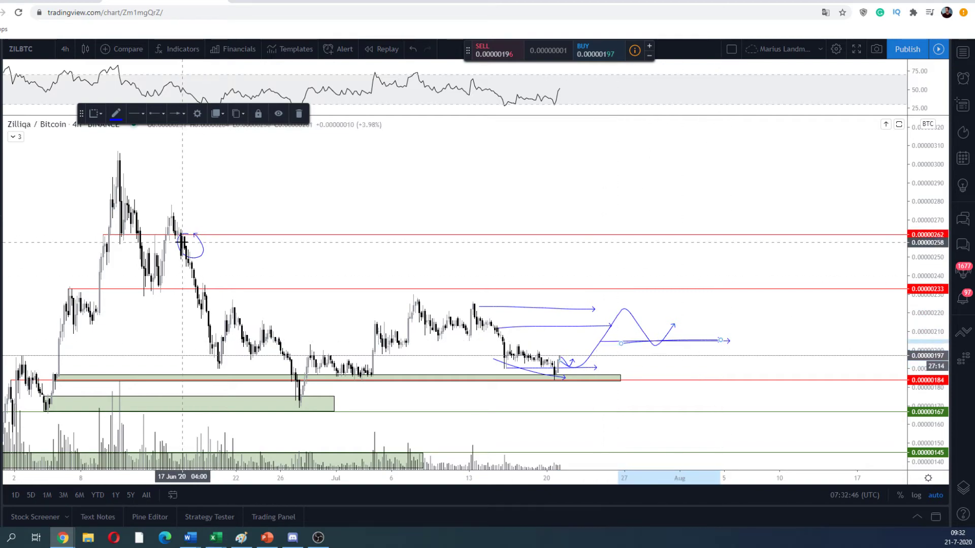
{"action": "left_click_drag", "start_coordinate": [183, 243], "coordinate": [332, 247]}
{"action": "left_click_drag", "start_coordinate": [174, 218], "coordinate": [426, 217]}
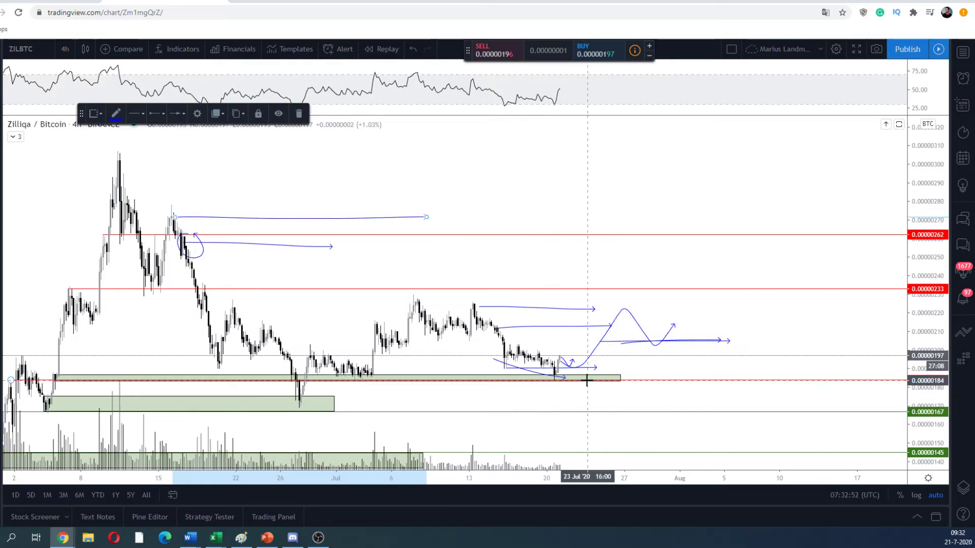
Return to the daily ZILBTC chart tab and clear all brush drawings from it
{"action": "key", "text": "ctrl+shift+Tab"}
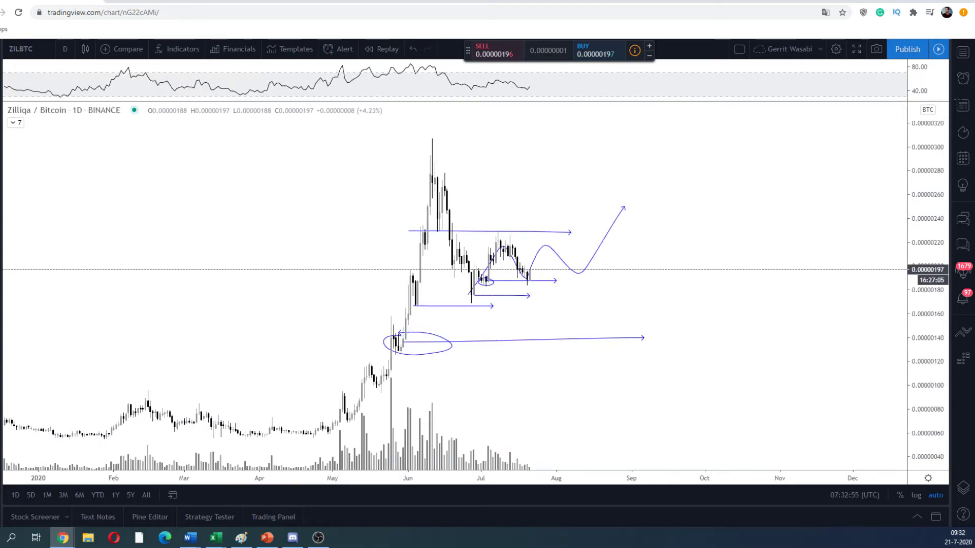
{"action": "scroll", "coordinate": [187, 207], "scroll_direction": "down", "scroll_amount": 3}
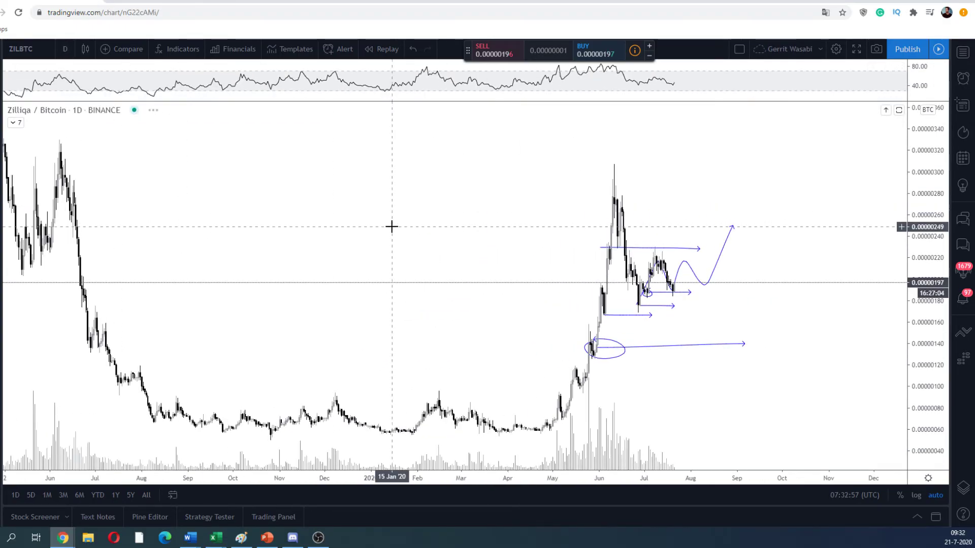
{"action": "key", "text": "ctrl+alt+h"}
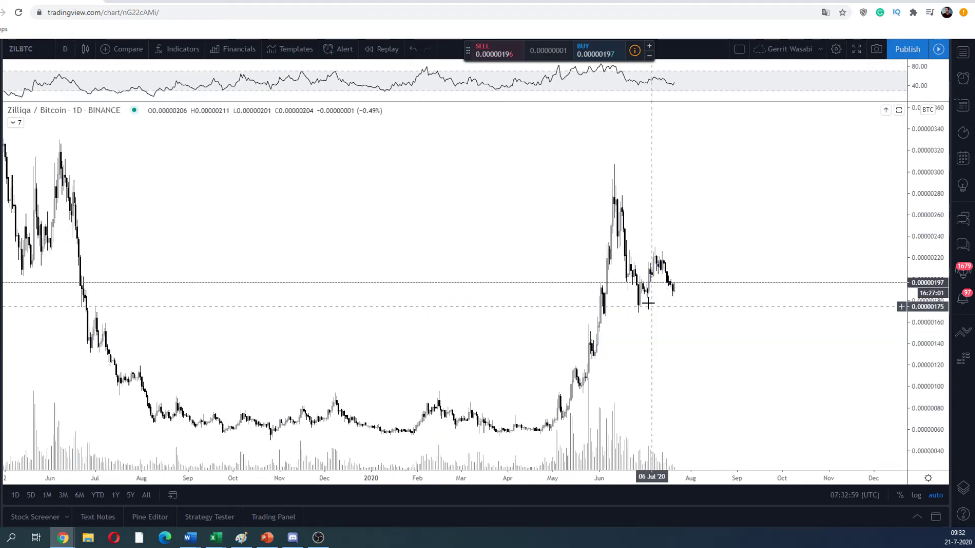
Brush a long projected path from the late-June low, through declining swings, up to about 0.00000297 by February 2021
{"action": "left_click_drag", "start_coordinate": [632, 284], "coordinate": [534, 276]}
{"action": "left_click", "coordinate": [0, 139]}
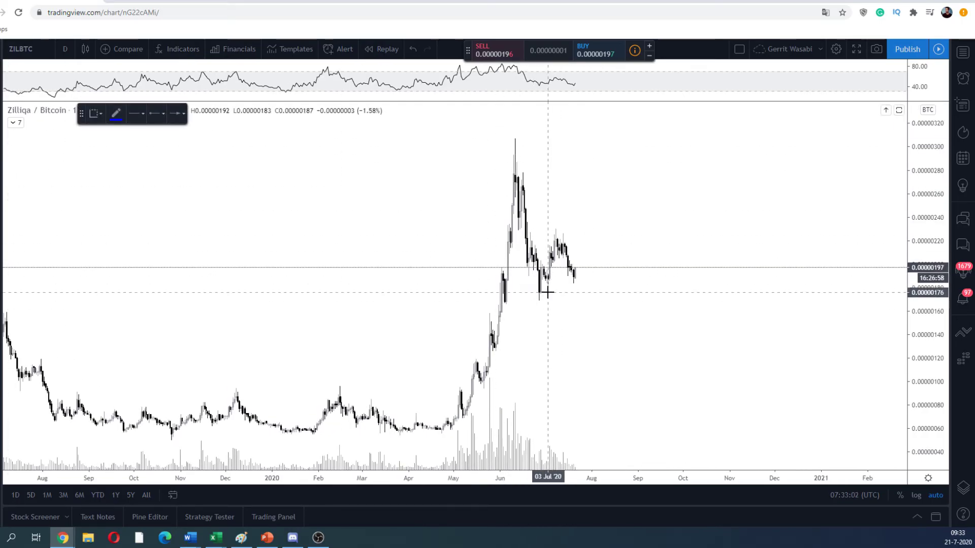
{"action": "mouse_move", "coordinate": [531, 299]}
{"action": "left_mouse_down"}
{"action": "mouse_move", "coordinate": [573, 229]}
{"action": "mouse_move", "coordinate": [611, 218]}
{"action": "mouse_move", "coordinate": [676, 281]}
{"action": "mouse_move", "coordinate": [733, 270]}
{"action": "mouse_move", "coordinate": [802, 290]}
{"action": "mouse_move", "coordinate": [867, 150]}
{"action": "left_mouse_up"}
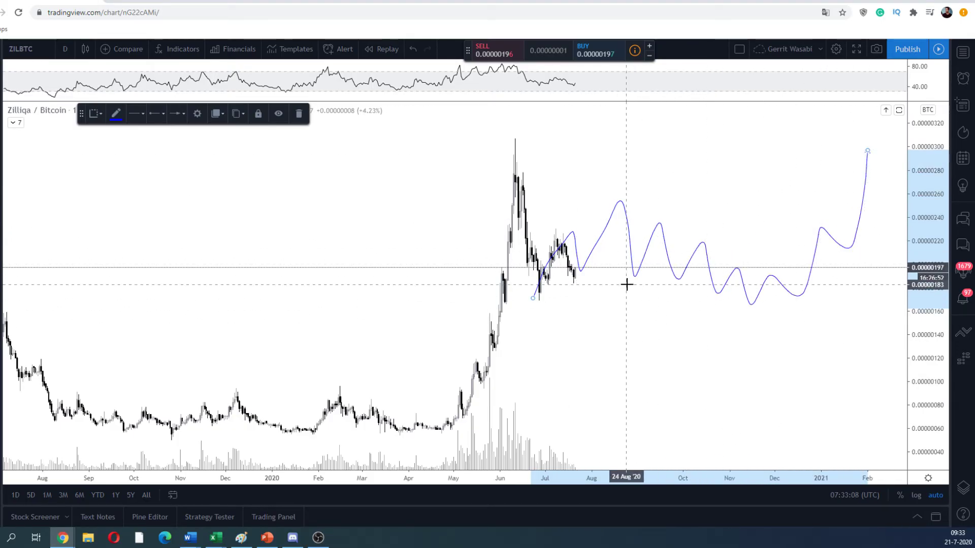
Brush level arrows between about 0.00000169 and 0.00000182, circle the early-June and late-May consolidations, and extend the lower one rightward at about 0.00000135
{"action": "mouse_move", "coordinate": [552, 289]}
{"action": "left_mouse_down"}
{"action": "mouse_move", "coordinate": [711, 291]}
{"action": "mouse_move", "coordinate": [696, 290]}
{"action": "left_mouse_up"}
{"action": "left_click_drag", "start_coordinate": [550, 301], "coordinate": [674, 301]}
{"action": "left_click_drag", "start_coordinate": [521, 295], "coordinate": [681, 294]}
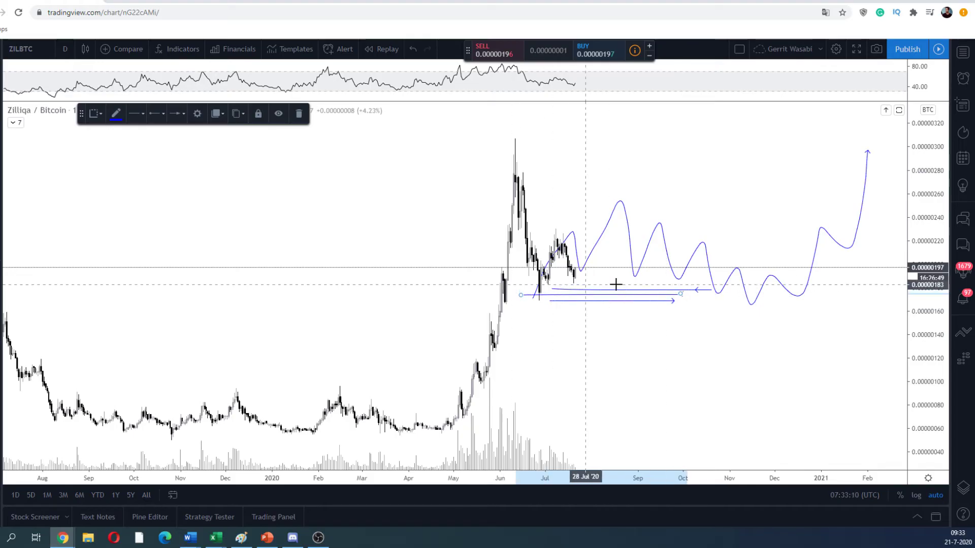
{"action": "left_click_drag", "start_coordinate": [620, 285], "coordinate": [674, 287]}
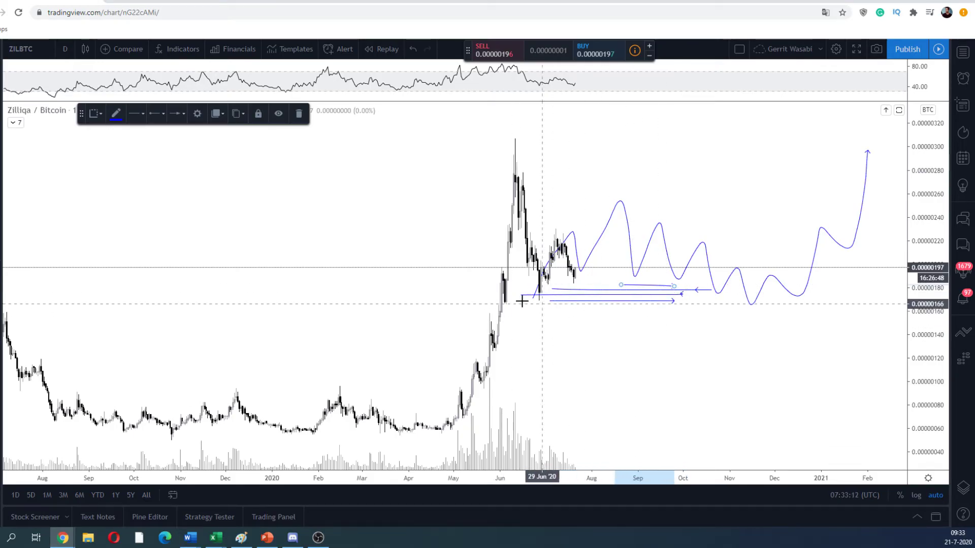
{"action": "mouse_move", "coordinate": [522, 298]}
{"action": "left_mouse_down"}
{"action": "mouse_move", "coordinate": [490, 276]}
{"action": "mouse_move", "coordinate": [504, 268]}
{"action": "left_mouse_up"}
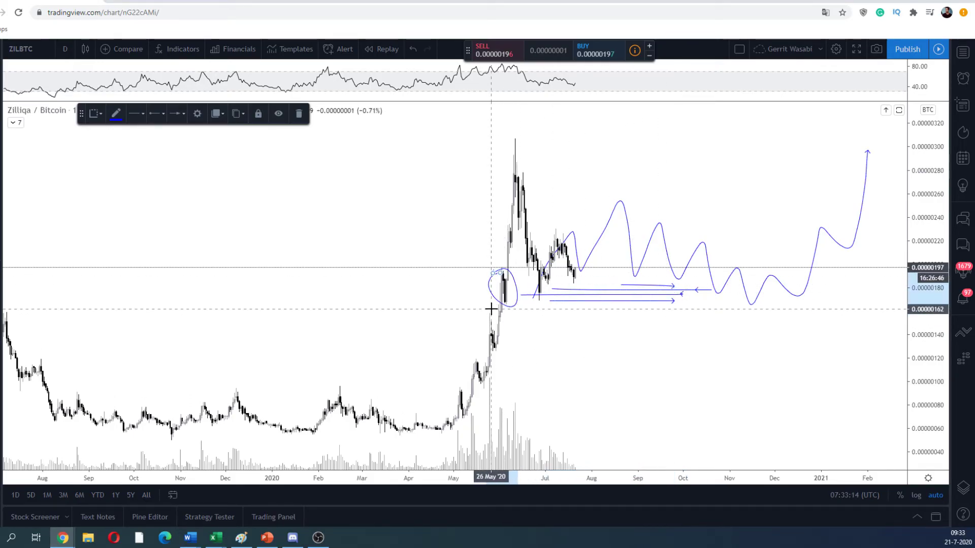
{"action": "mouse_move", "coordinate": [516, 340]}
{"action": "left_mouse_down"}
{"action": "mouse_move", "coordinate": [495, 338]}
{"action": "mouse_move", "coordinate": [716, 345]}
{"action": "left_mouse_up"}
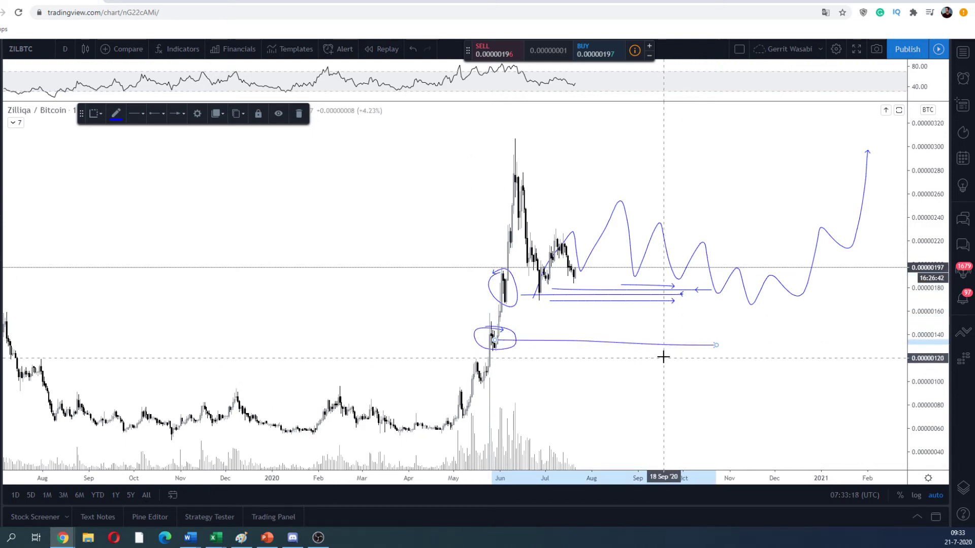
Brush converging arrows from the June 2020 high and early-June low, plus short arrows near 0.00000493, 0.00000418 and 0.00000412 beside the 2019 decline
{"action": "scroll", "coordinate": [594, 343], "scroll_direction": "down", "scroll_amount": 5}
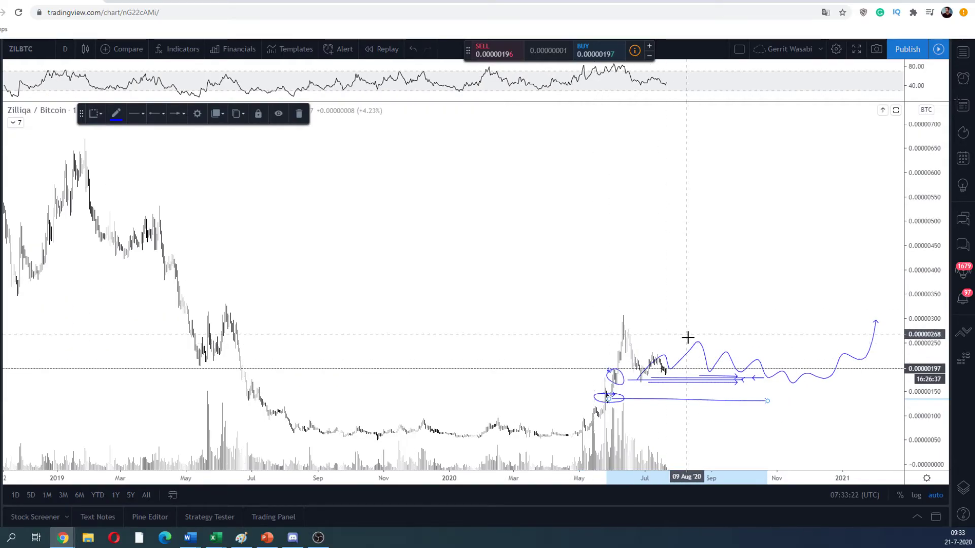
{"action": "left_click_drag", "start_coordinate": [623, 319], "coordinate": [741, 345]}
{"action": "left_click_drag", "start_coordinate": [616, 384], "coordinate": [770, 363]}
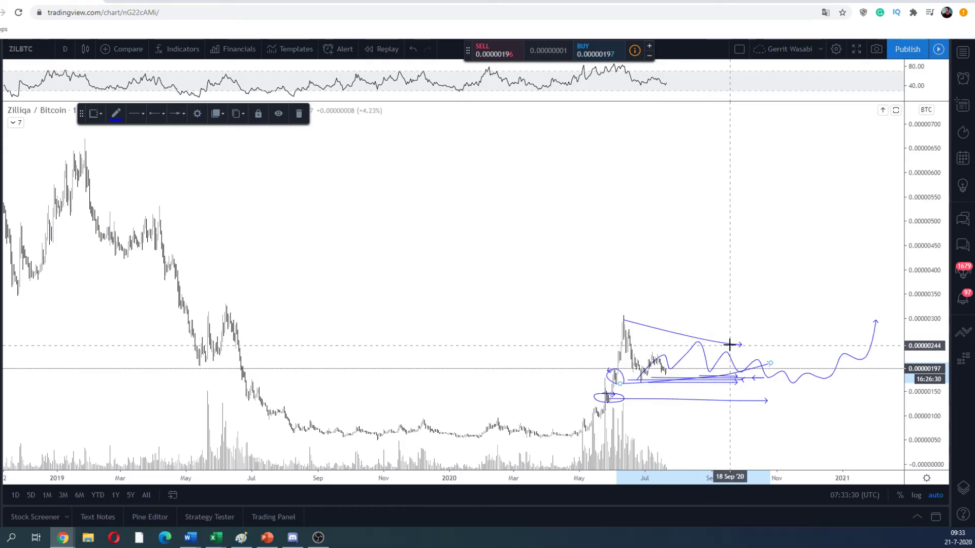
{"action": "left_click_drag", "start_coordinate": [269, 260], "coordinate": [298, 265]}
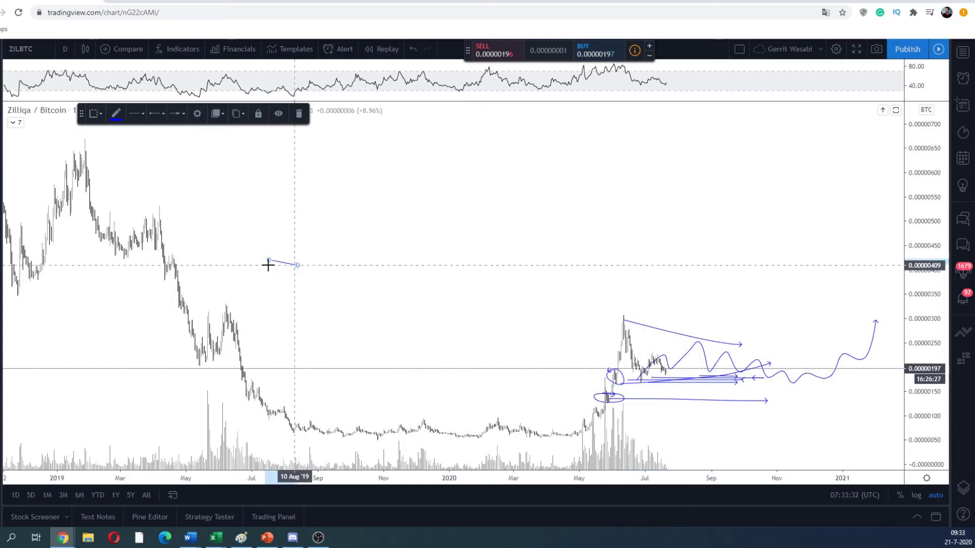
{"action": "left_click_drag", "start_coordinate": [159, 224], "coordinate": [253, 225]}
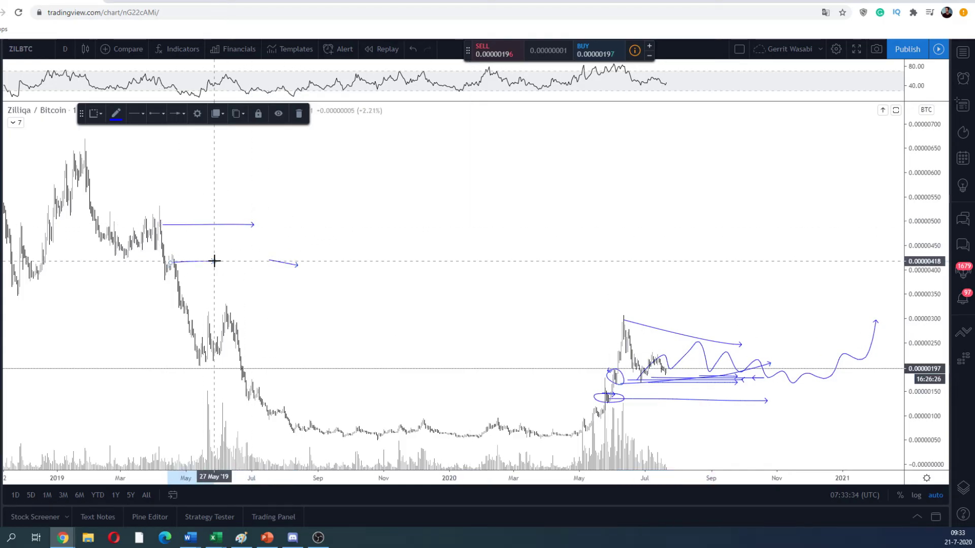
{"action": "scroll", "coordinate": [562, 266], "scroll_direction": "up", "scroll_amount": 3}
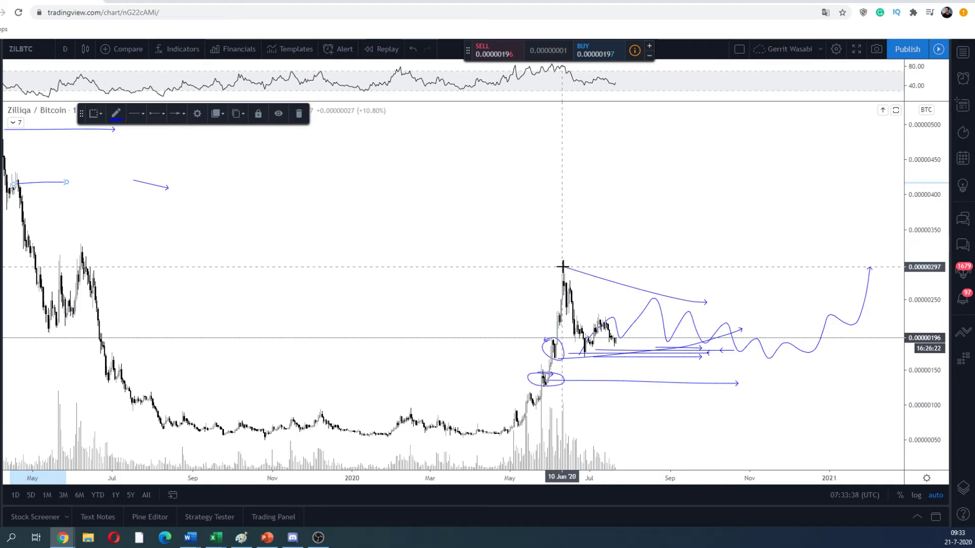
Load the VETBTC chart and clear the existing zones, lines and notes from it
{"action": "type", "text": "vetb"}
{"action": "left_click", "coordinate": [370, 187]}
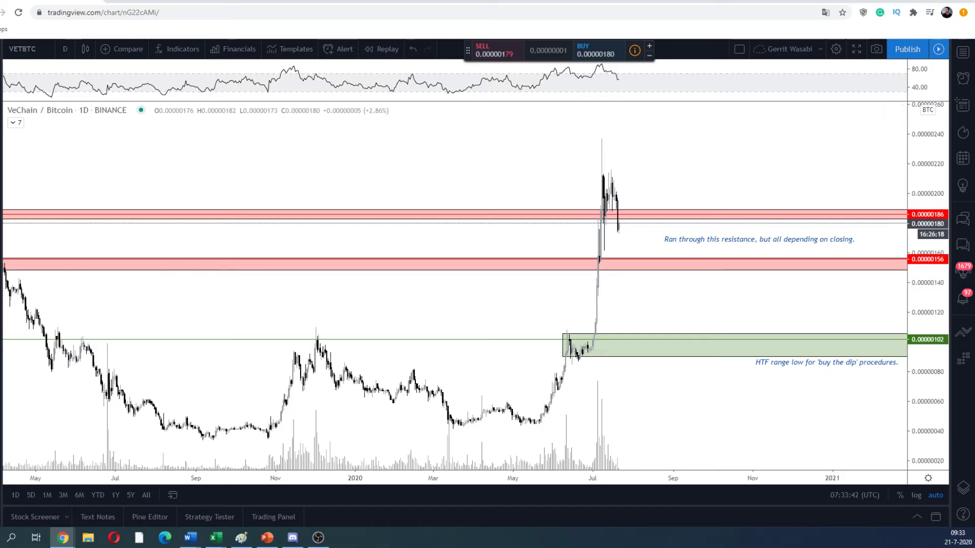
{"action": "scroll", "coordinate": [422, 303], "scroll_direction": "up", "scroll_amount": 2}
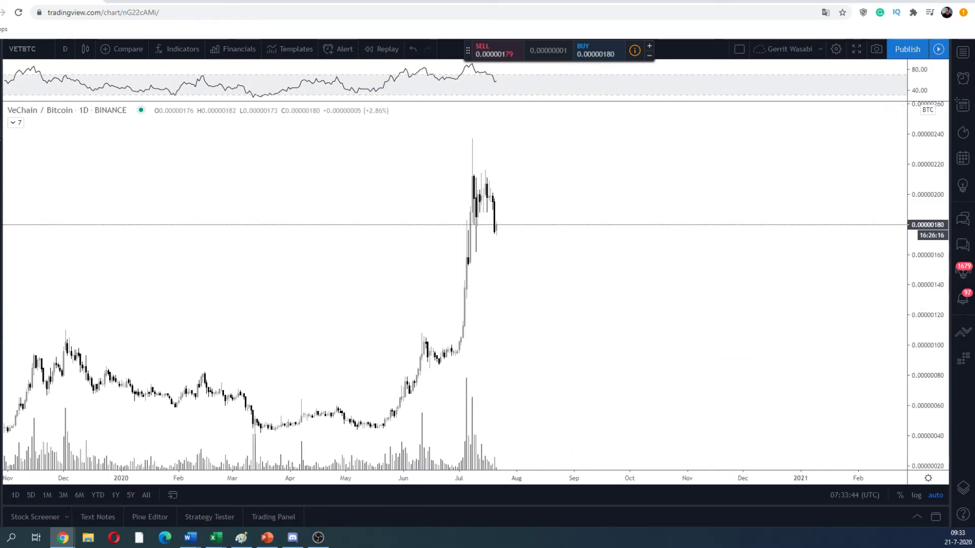
Draw a red rectangle zone from 0.00000159 to 0.00000153, spanning 3 July 2020 to 3 January 2021
{"action": "key", "text": "alt+shift+r"}
{"action": "left_click", "coordinate": [463, 257]}
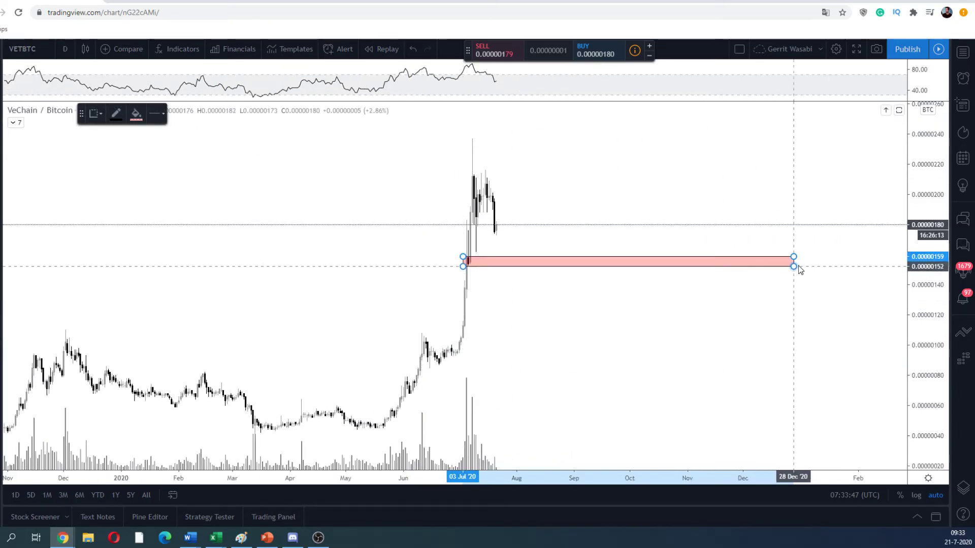
{"action": "left_click", "coordinate": [804, 263]}
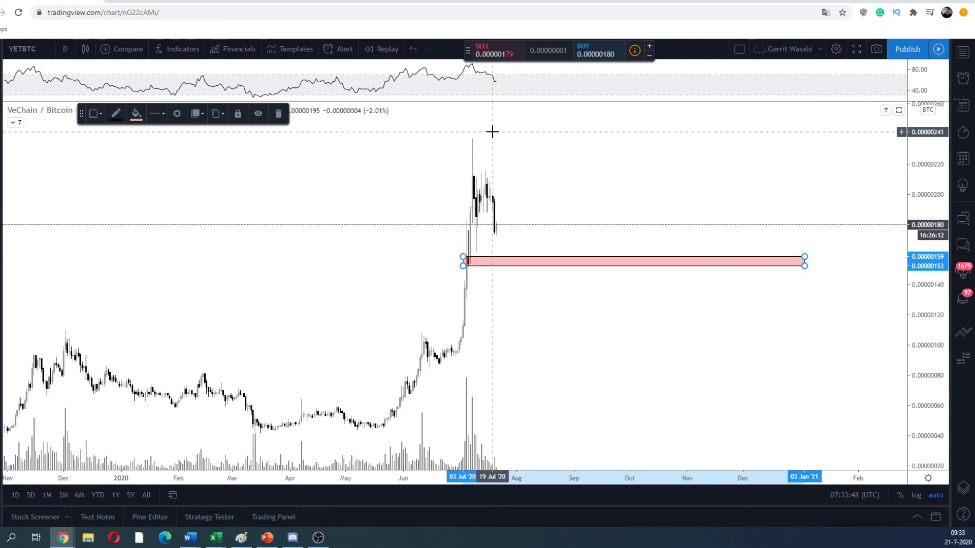
Place red horizontal lines at 0.00000158 along the spring 2019 high and at 0.00000106 near the December 2019 and June 2020 highs
{"action": "scroll", "coordinate": [444, 228], "scroll_direction": "down", "scroll_amount": 3}
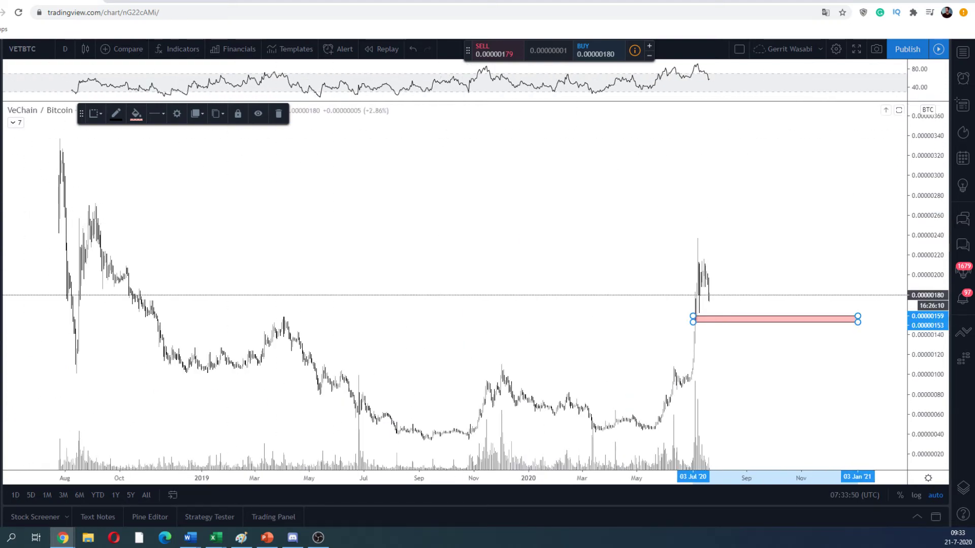
{"action": "left_click", "coordinate": [1, 95]}
{"action": "left_click", "coordinate": [6, 180]}
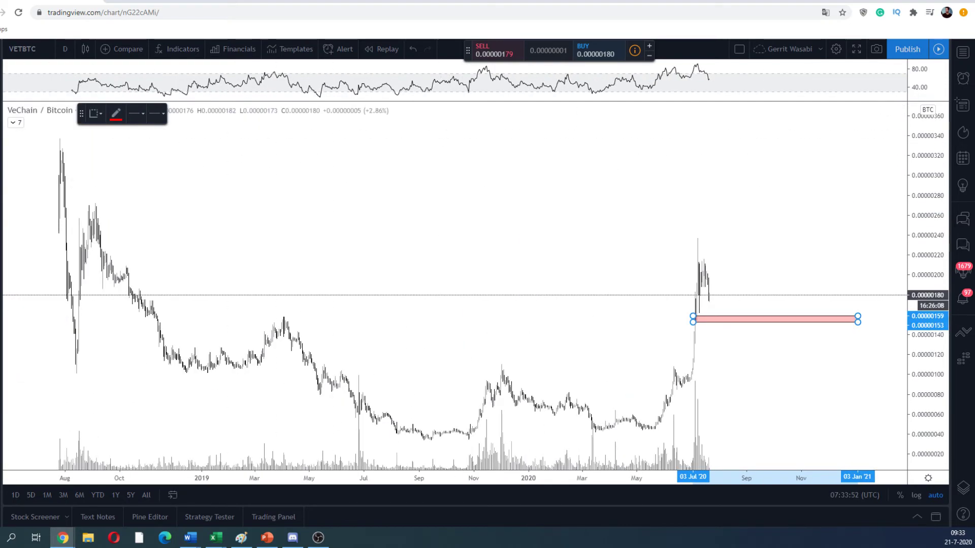
{"action": "left_click", "coordinate": [151, 316]}
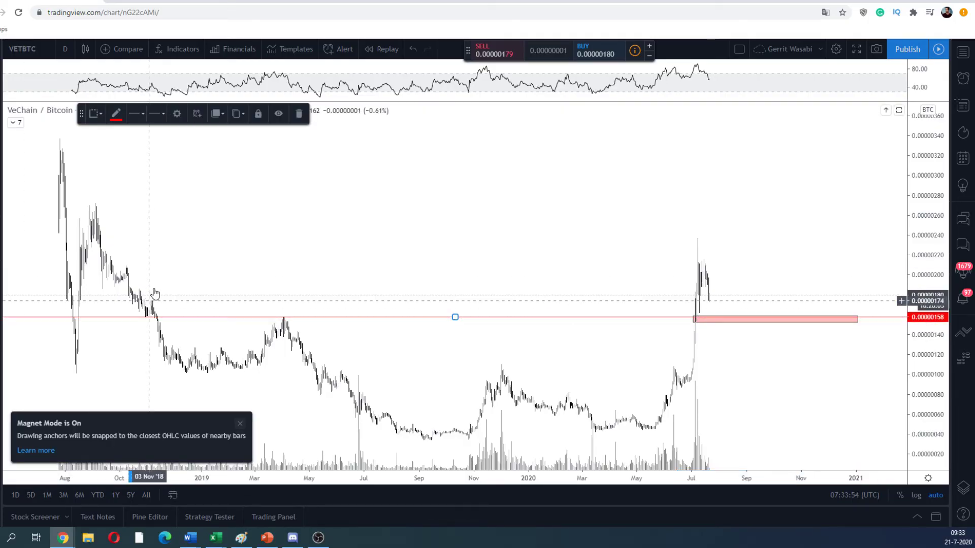
{"action": "left_click", "coordinate": [211, 231]}
{"action": "scroll", "coordinate": [460, 206], "scroll_direction": "up", "scroll_amount": 7}
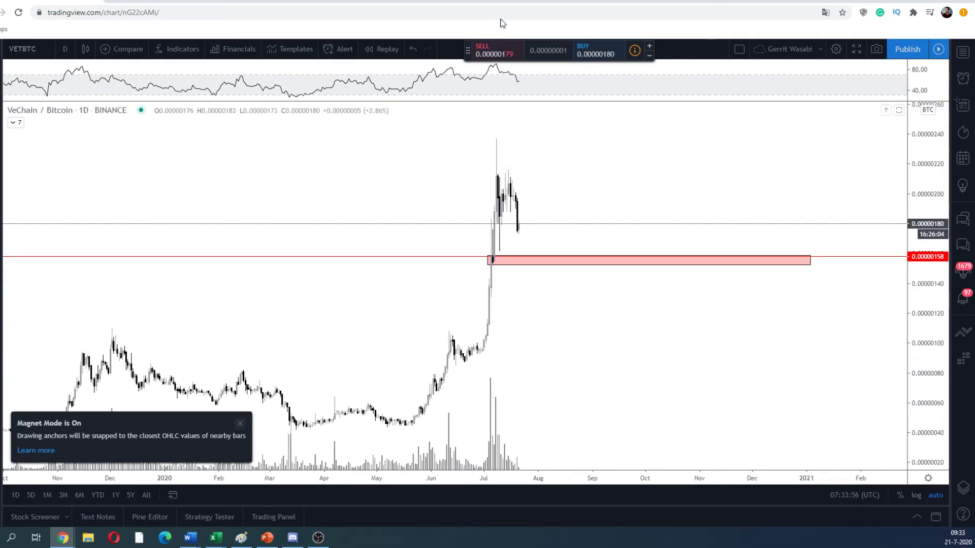
{"action": "scroll", "coordinate": [354, 344], "scroll_direction": "down", "scroll_amount": 4}
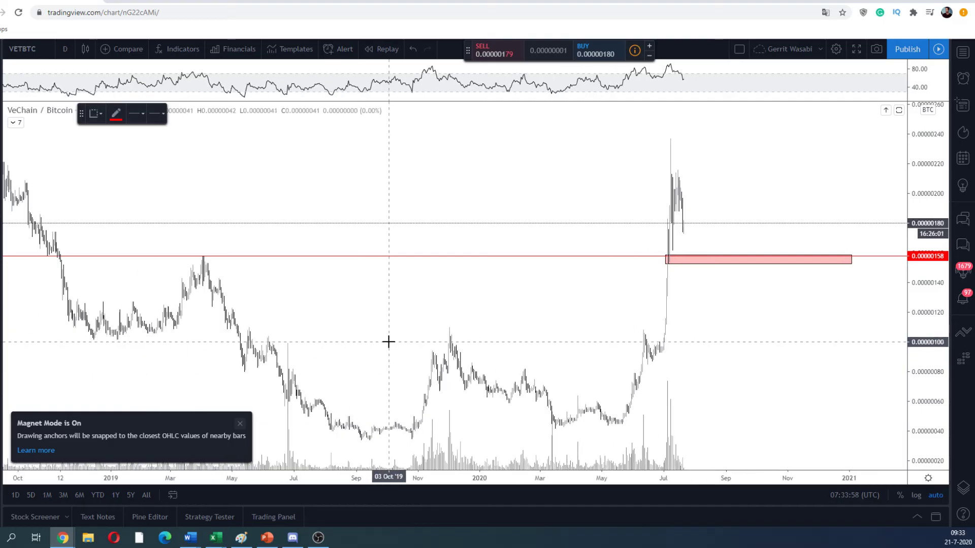
{"action": "left_click", "coordinate": [371, 334]}
{"action": "scroll", "coordinate": [603, 448], "scroll_direction": "up", "scroll_amount": 5}
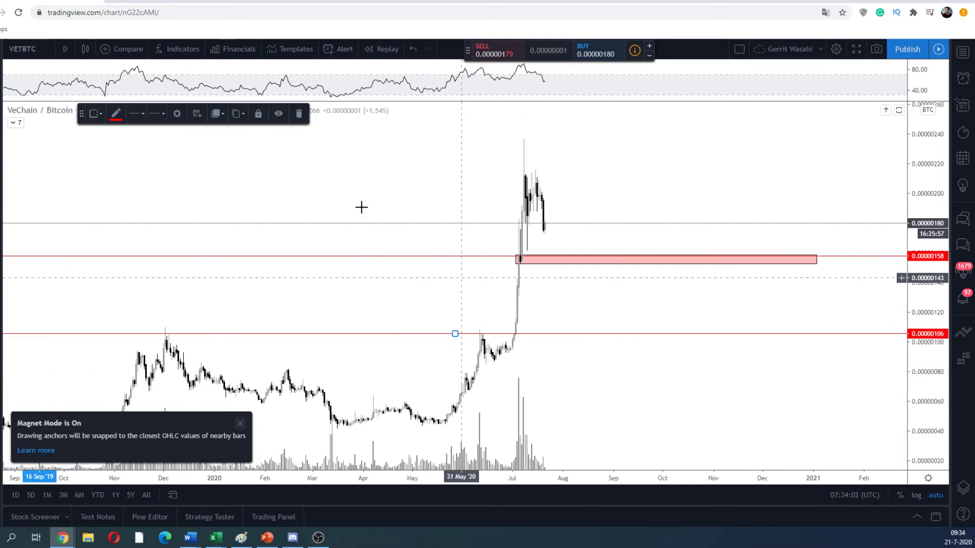
Switch VETBTC to the 4-hour timeframe, then brush a circle around the 10 July low and a level arrow at about 0.00000169
{"action": "left_click", "coordinate": [66, 51]}
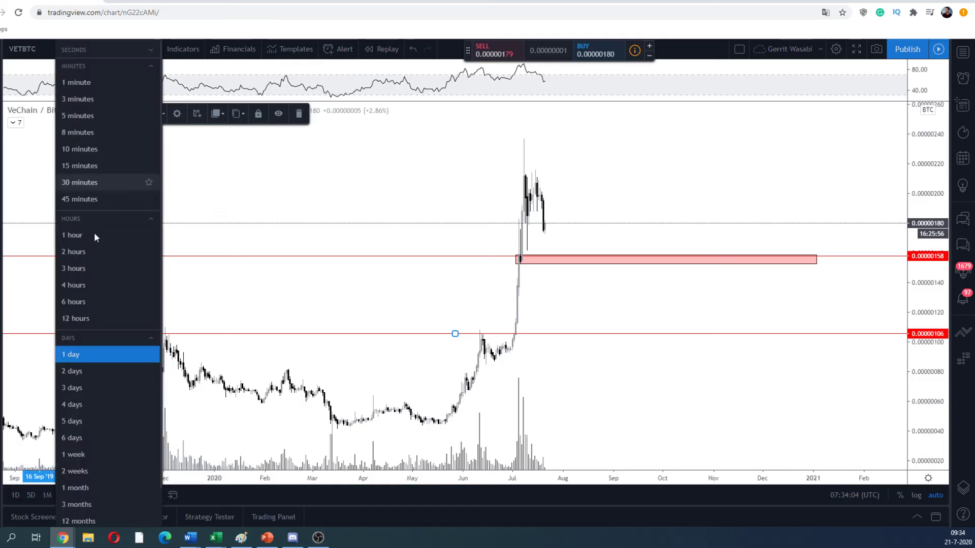
{"action": "left_click", "coordinate": [96, 285]}
{"action": "scroll", "coordinate": [365, 283], "scroll_direction": "up", "scroll_amount": 1}
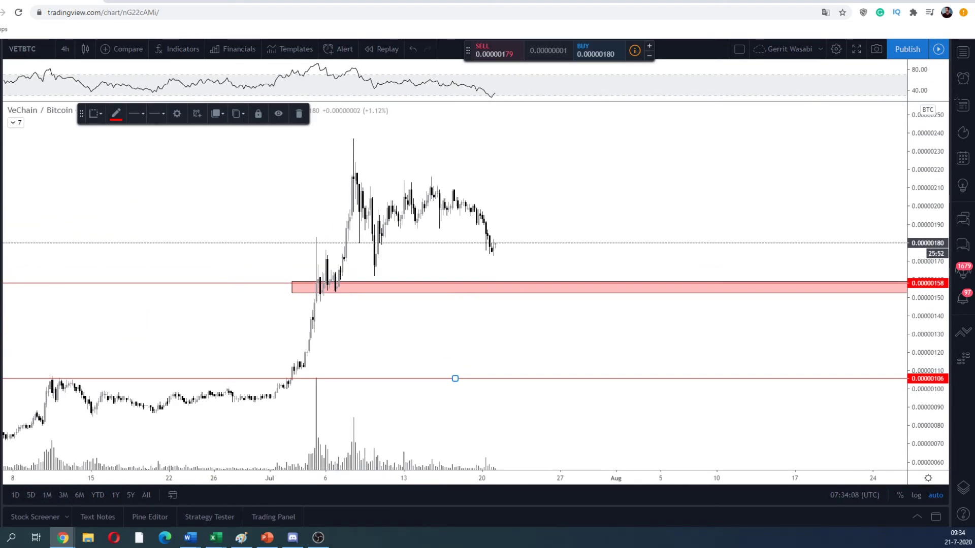
{"action": "left_click", "coordinate": [3, 133]}
{"action": "left_click", "coordinate": [12, 134]}
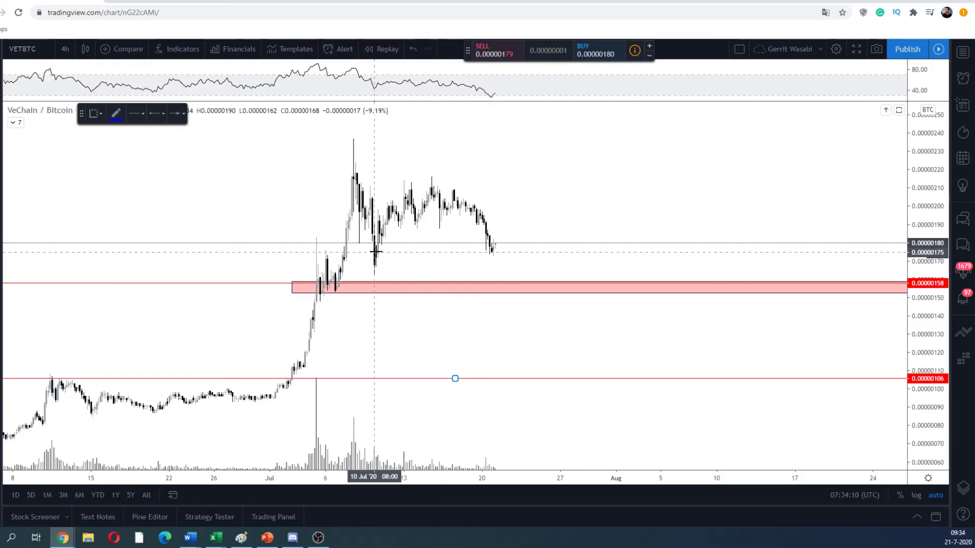
{"action": "mouse_move", "coordinate": [378, 252]}
{"action": "left_mouse_down"}
{"action": "mouse_move", "coordinate": [368, 268]}
{"action": "mouse_move", "coordinate": [552, 263]}
{"action": "left_mouse_up"}
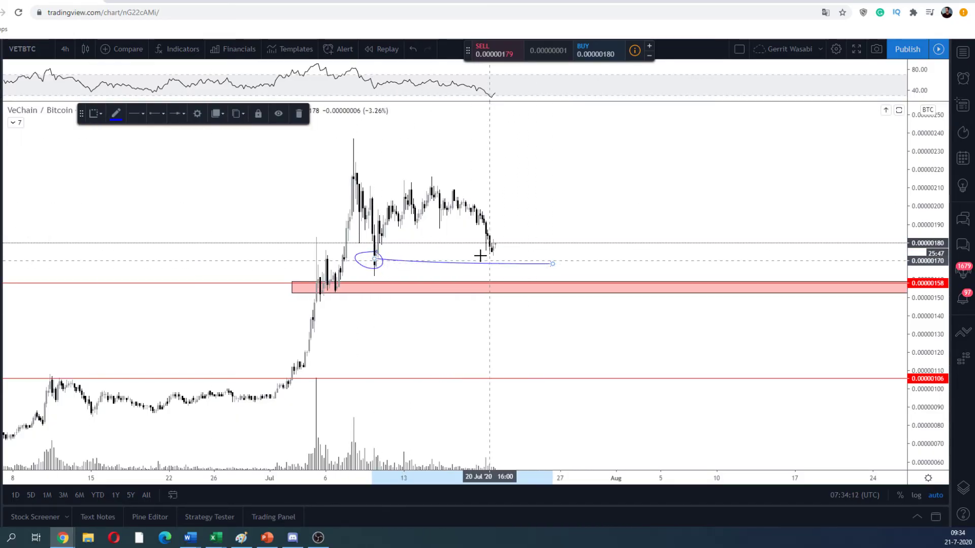
Draw a rectangle zone from 0.00000175 to 0.00000167, spanning 10 July to 5 August, and fill it green
{"action": "left_click", "coordinate": [11, 133]}
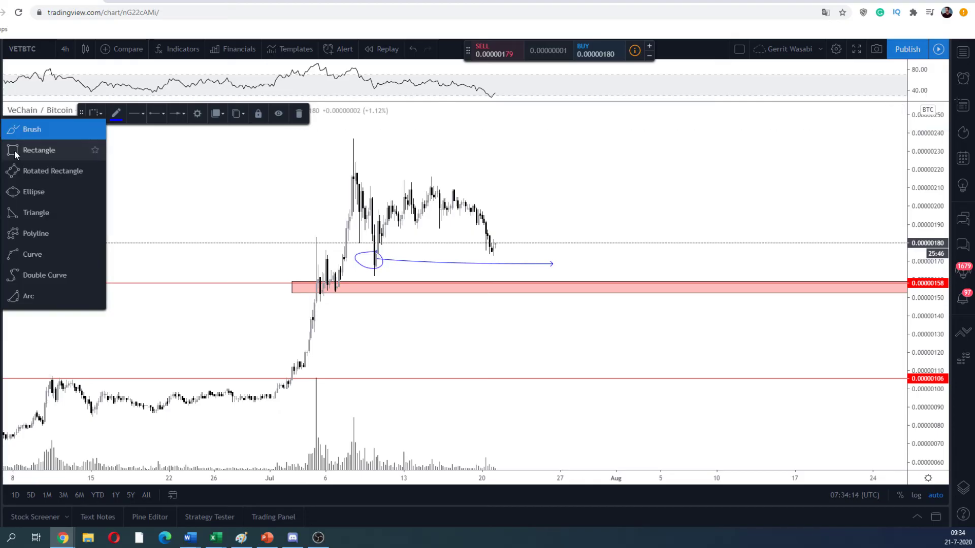
{"action": "left_click", "coordinate": [16, 135]}
{"action": "left_click_drag", "start_coordinate": [376, 252], "coordinate": [660, 267]}
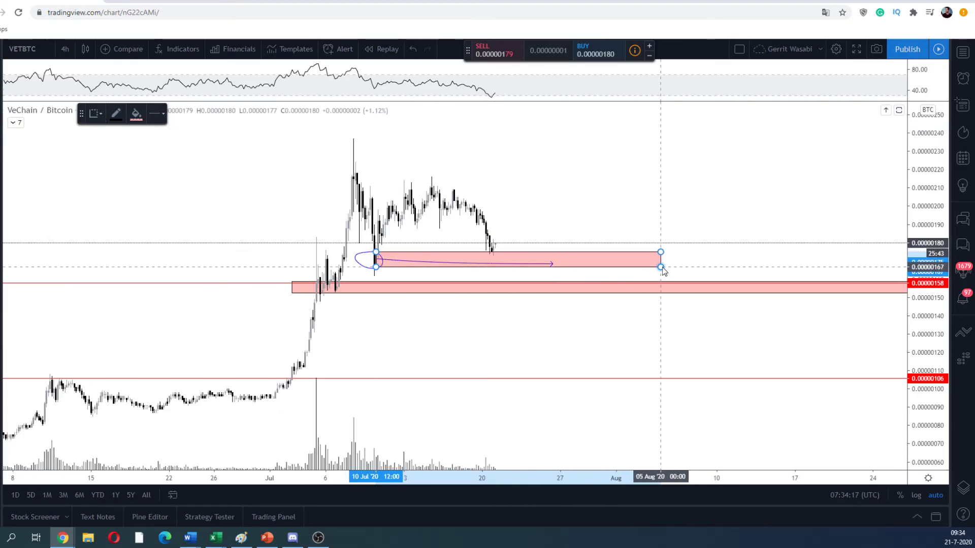
{"action": "left_click", "coordinate": [137, 122]}
{"action": "left_click", "coordinate": [168, 196]}
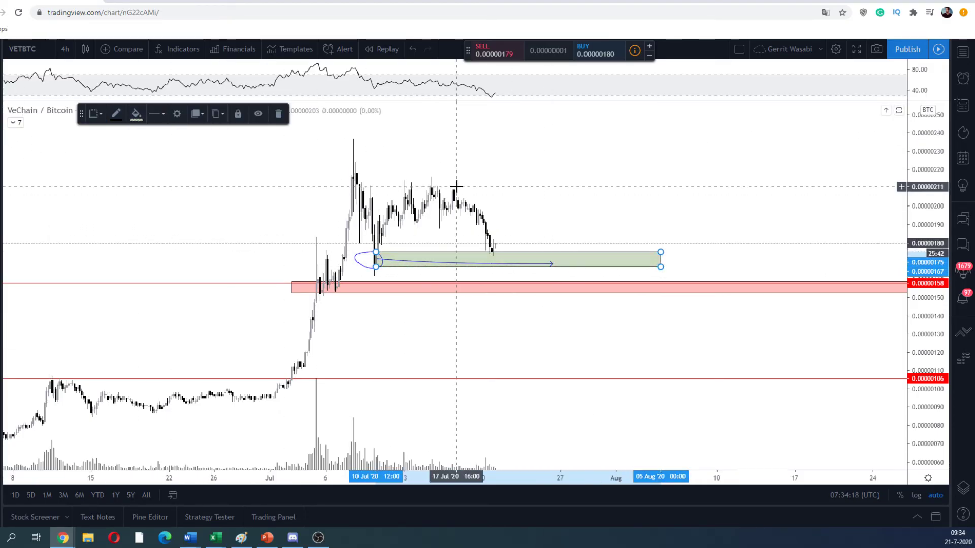
{"action": "left_click", "coordinate": [453, 192]}
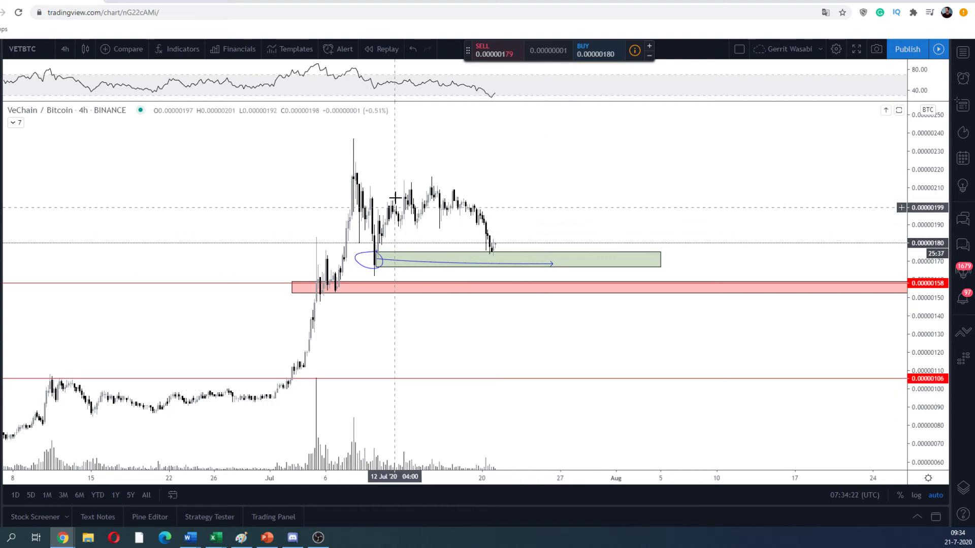
Add a horizontal line at 0.00000171 through the green zone and colour it green
{"action": "left_click", "coordinate": [323, 259]}
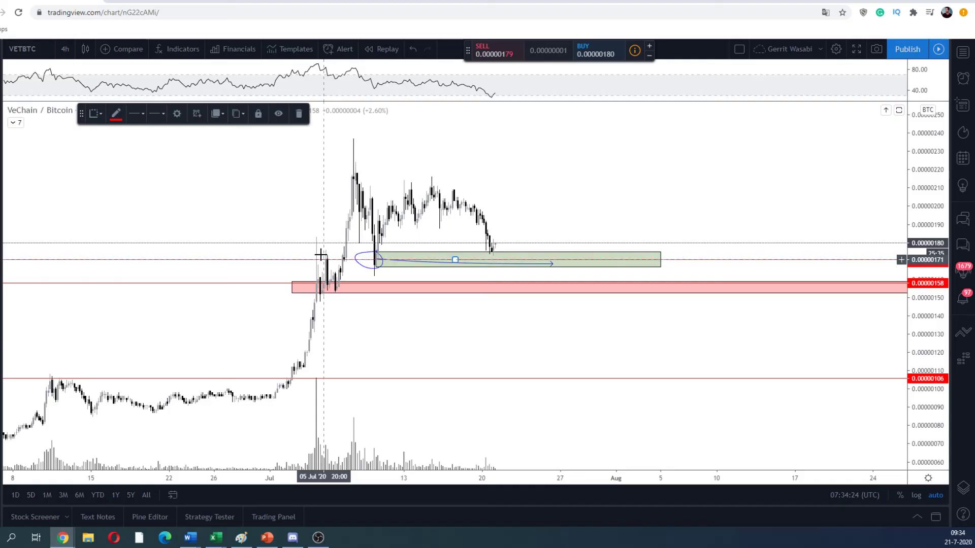
{"action": "left_click", "coordinate": [116, 113]}
{"action": "left_click", "coordinate": [154, 196]}
{"action": "left_click", "coordinate": [152, 192]}
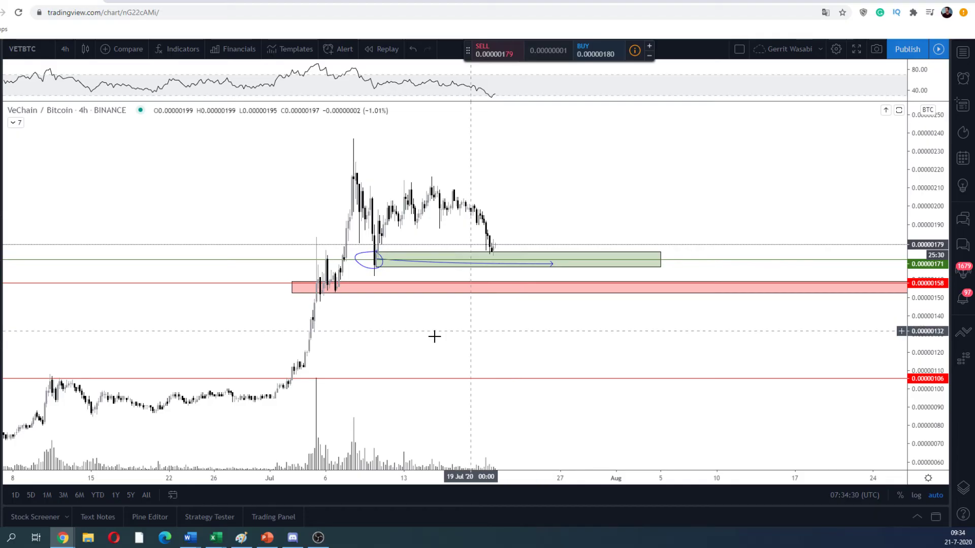
Brush circles around the early-July consolidations near 0.00000158, 0.00000139 and 0.00000114, adding a short arrow at the highest and a long one at the lowest
{"action": "left_click", "coordinate": [1, 132]}
{"action": "left_click", "coordinate": [30, 127]}
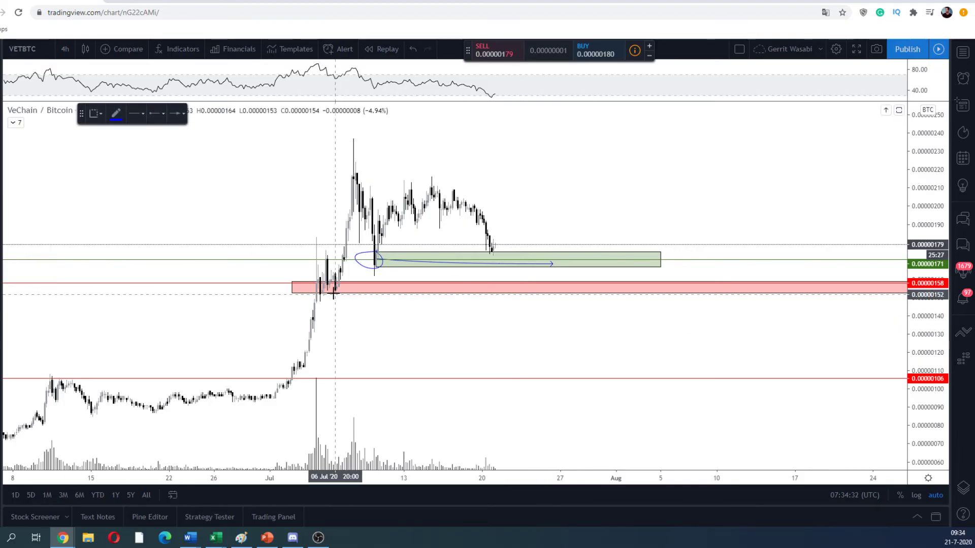
{"action": "mouse_move", "coordinate": [321, 293]}
{"action": "left_mouse_down"}
{"action": "mouse_move", "coordinate": [314, 281]}
{"action": "mouse_move", "coordinate": [325, 273]}
{"action": "mouse_move", "coordinate": [378, 287]}
{"action": "left_mouse_up"}
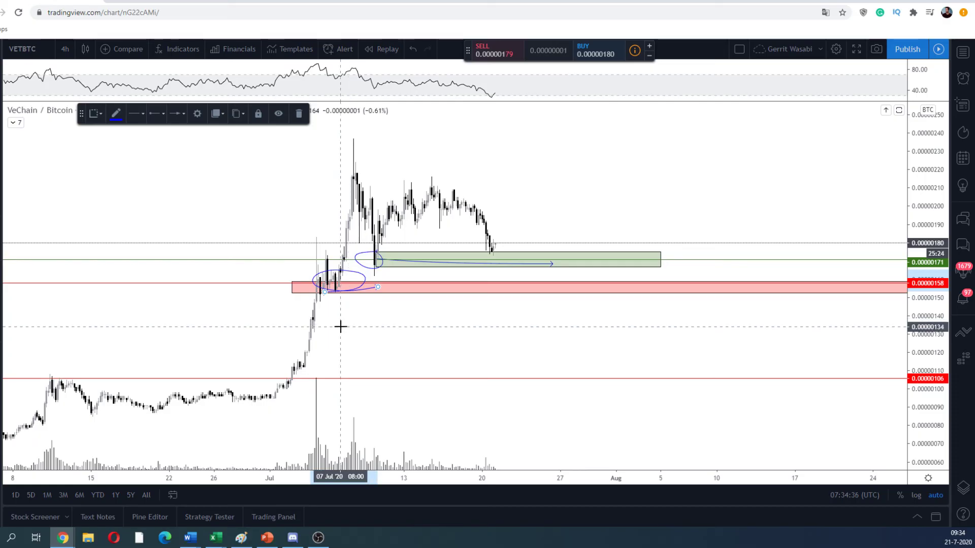
{"action": "mouse_move", "coordinate": [308, 308]}
{"action": "left_mouse_down"}
{"action": "mouse_move", "coordinate": [319, 317]}
{"action": "mouse_move", "coordinate": [299, 309]}
{"action": "left_mouse_up"}
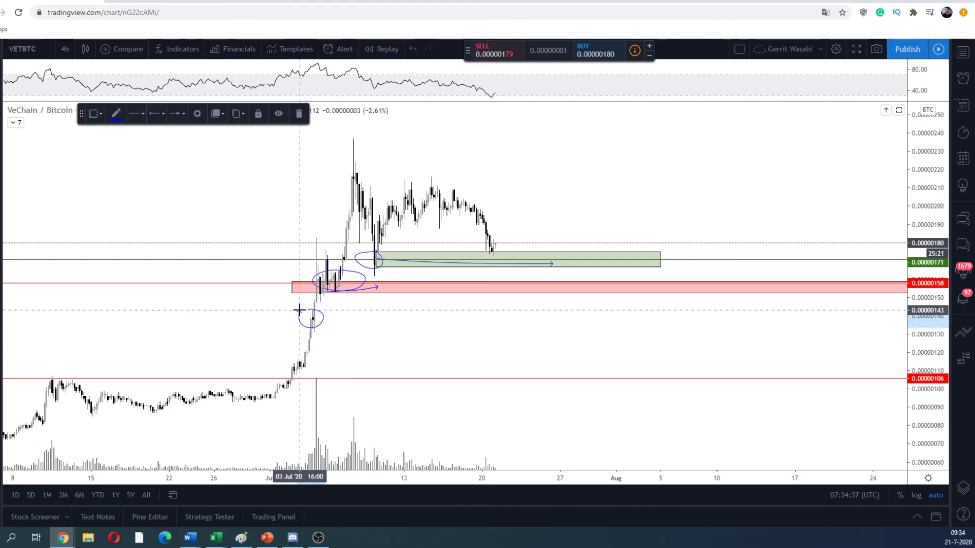
{"action": "mouse_move", "coordinate": [311, 373]}
{"action": "left_mouse_down"}
{"action": "mouse_move", "coordinate": [337, 366]}
{"action": "mouse_move", "coordinate": [300, 348]}
{"action": "mouse_move", "coordinate": [495, 356]}
{"action": "left_mouse_up"}
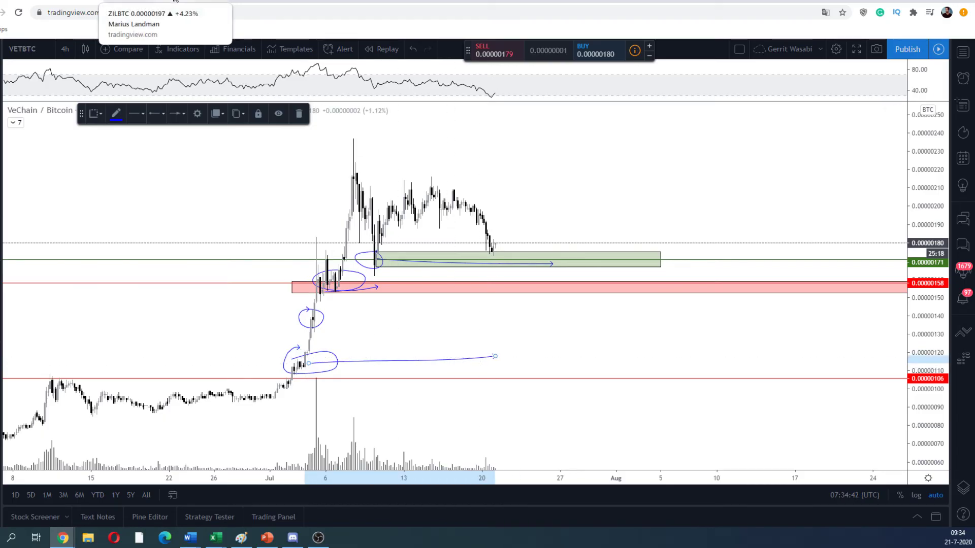
Switch to the other chart tab, load VETBTC there, and set its timeframe to 1 hour
{"action": "left_click", "coordinate": [165, 3]}
{"action": "type", "text": "VETB"}
{"action": "left_click", "coordinate": [346, 184]}
{"action": "key", "text": "ctrl+Tab"}
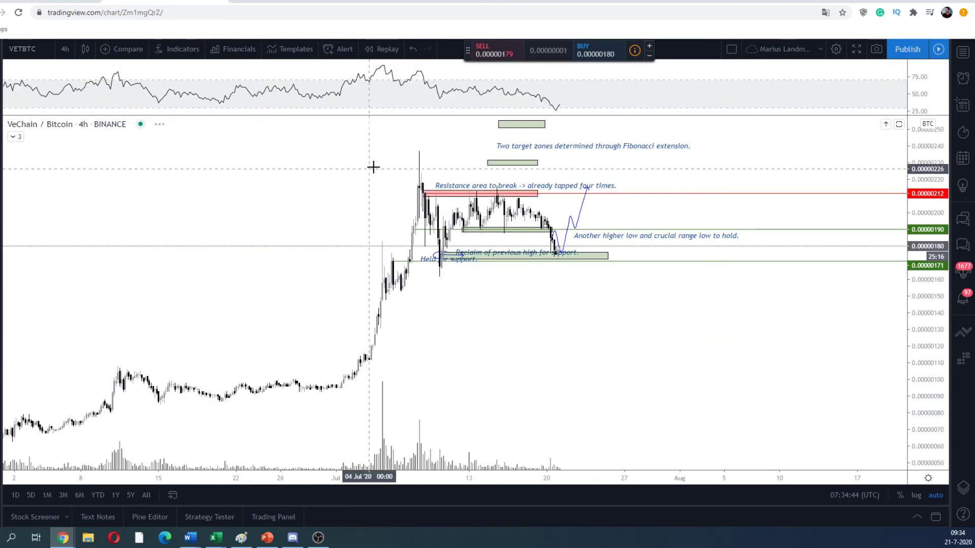
{"action": "left_click", "coordinate": [65, 49]}
{"action": "left_click", "coordinate": [76, 223]}
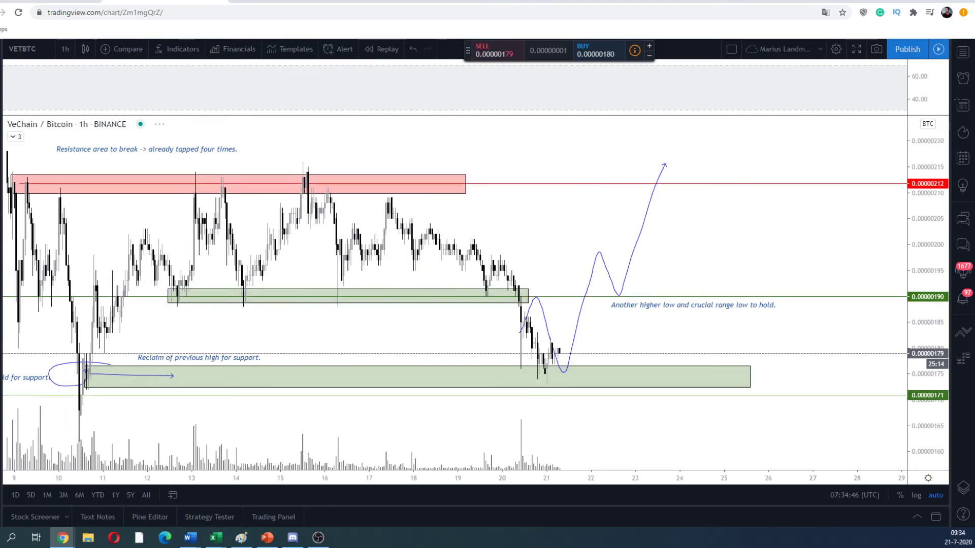
Replace the old projected path with a brushed one from about 0.00000173, dipping through the green zone and rising to about 0.00000209
{"action": "scroll", "coordinate": [592, 381], "scroll_direction": "down", "scroll_amount": 5}
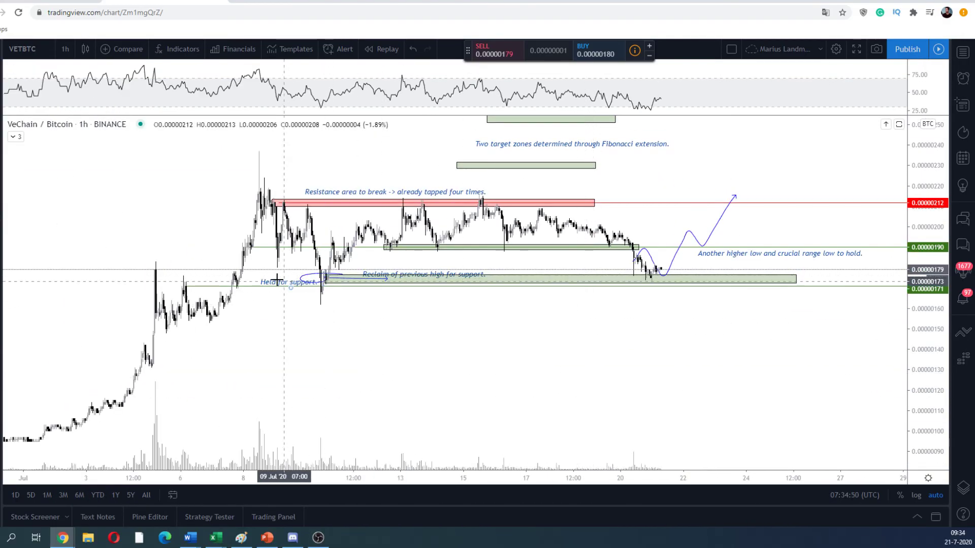
{"action": "scroll", "coordinate": [642, 269], "scroll_direction": "up", "scroll_amount": 2}
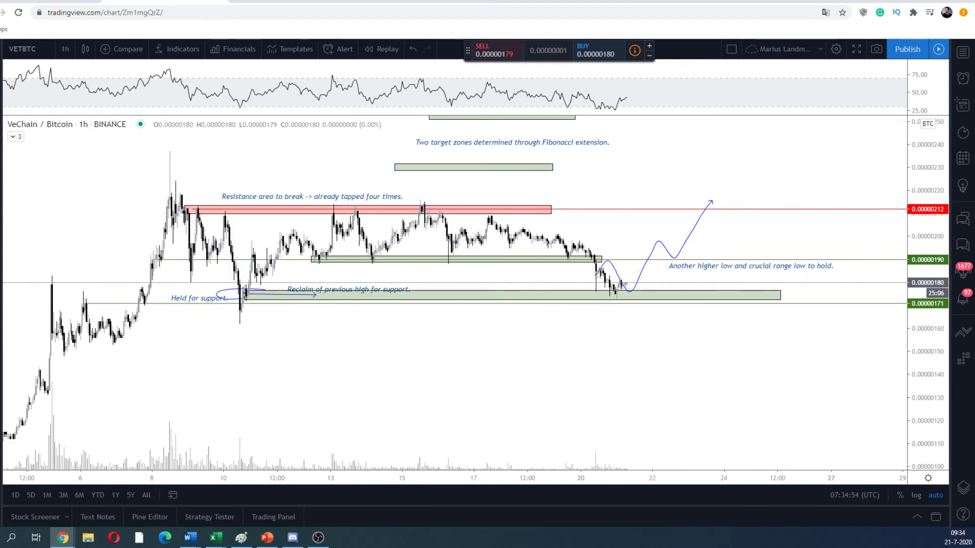
{"action": "left_click", "coordinate": [615, 276]}
{"action": "key", "text": "Delete"}
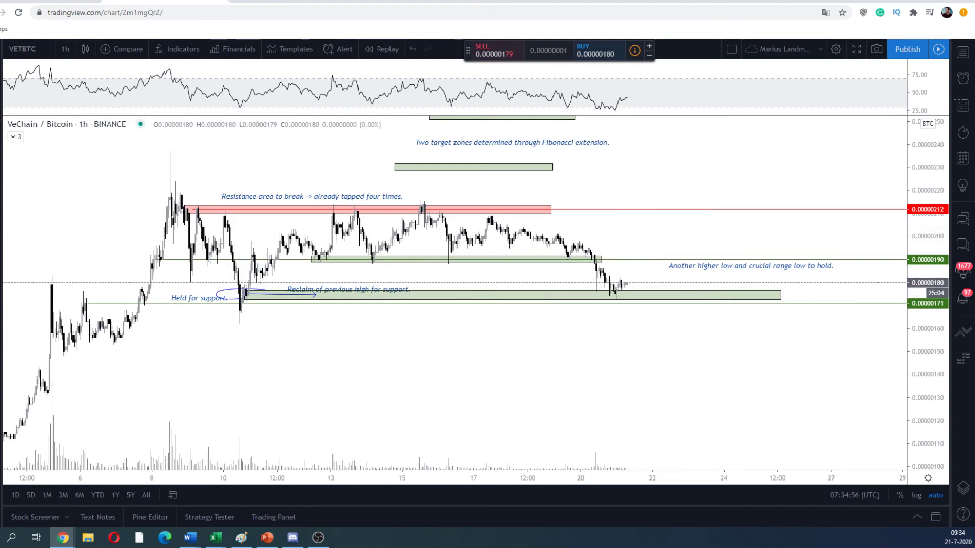
{"action": "left_click_drag", "start_coordinate": [614, 298], "coordinate": [629, 274]}
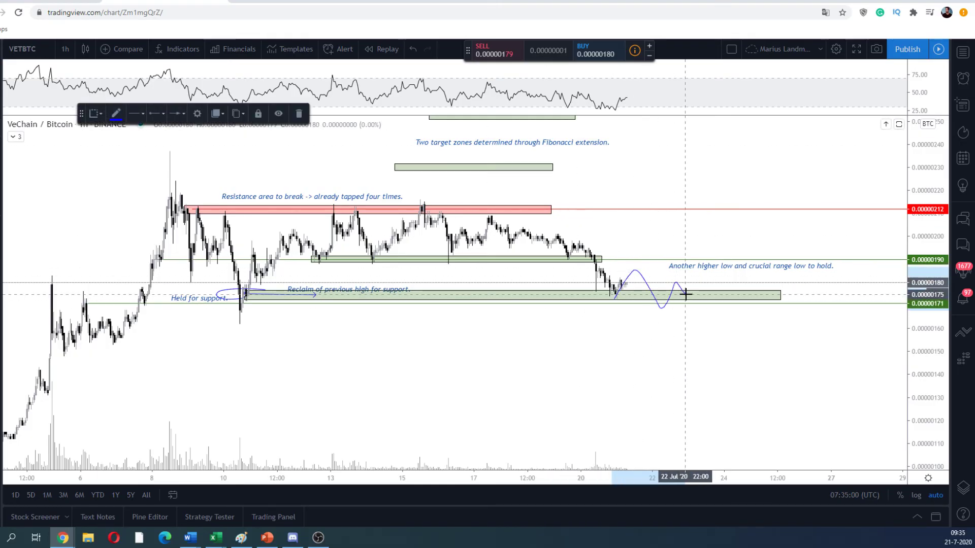
{"action": "left_click_drag", "start_coordinate": [686, 294], "coordinate": [711, 216]}
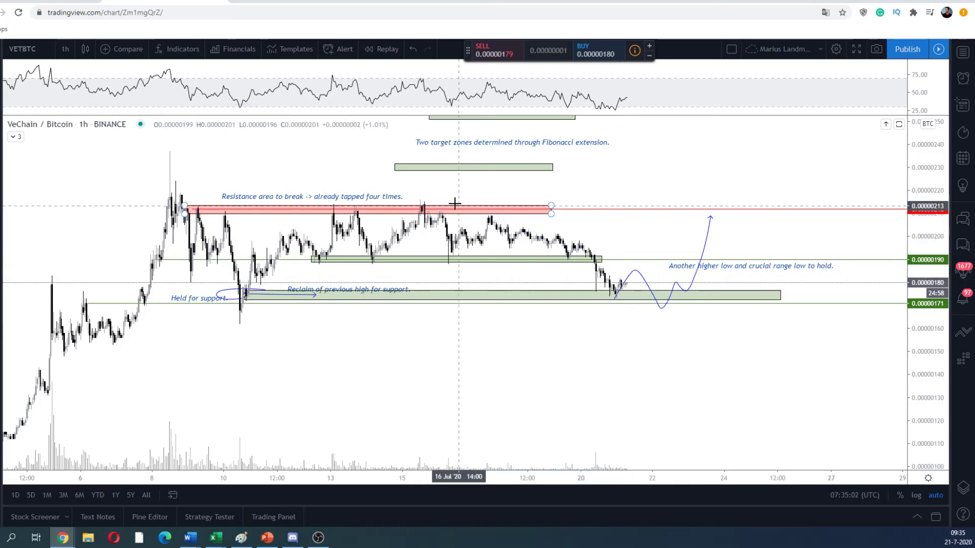
Brush a falling curve over the mid-to-late July highs and three horizontal arrows at about 0.00000196, 0.00000202 and 0.00000208
{"action": "left_click_drag", "start_coordinate": [459, 201], "coordinate": [708, 294]}
{"action": "left_click_drag", "start_coordinate": [582, 244], "coordinate": [719, 245]}
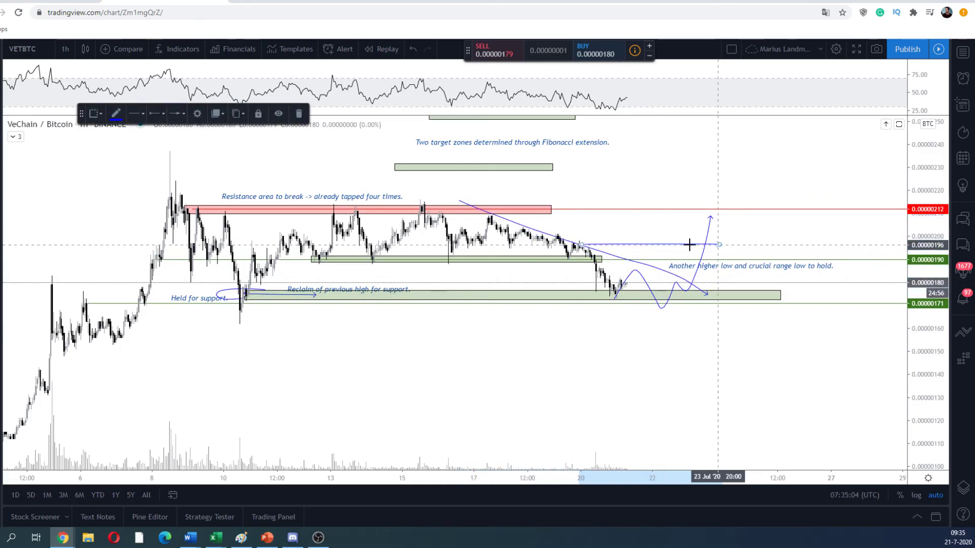
{"action": "left_click_drag", "start_coordinate": [523, 230], "coordinate": [675, 231]}
{"action": "left_click_drag", "start_coordinate": [494, 221], "coordinate": [687, 219]}
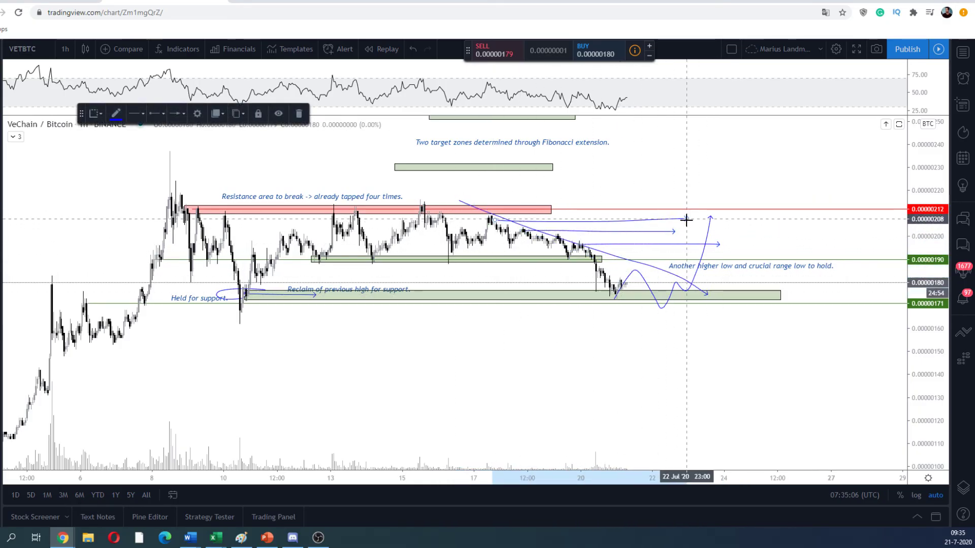
Add a Price Range measurement from 0.00000173 in the lower green zone up to 0.00000208
{"action": "left_click", "coordinate": [1, 187]}
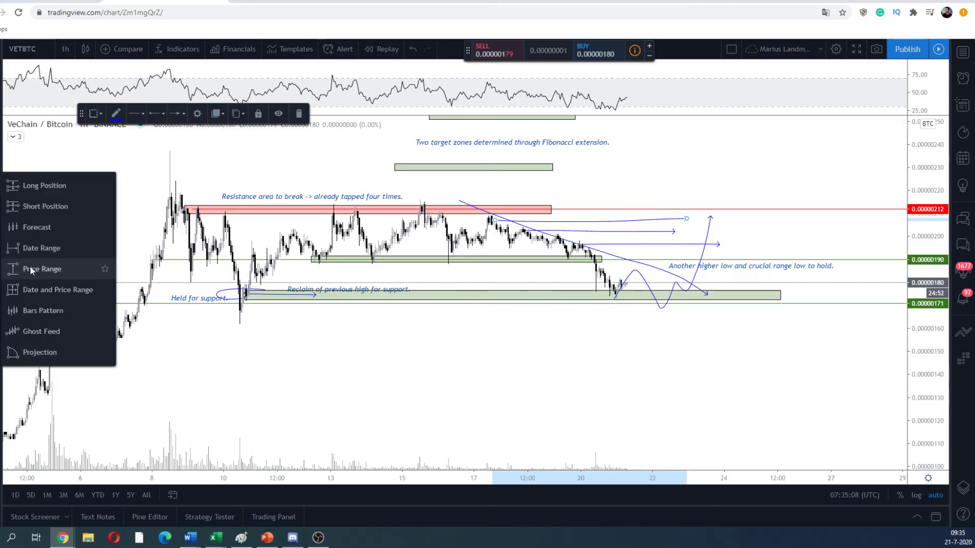
{"action": "left_click", "coordinate": [31, 269]}
{"action": "left_click_drag", "start_coordinate": [761, 300], "coordinate": [766, 218]}
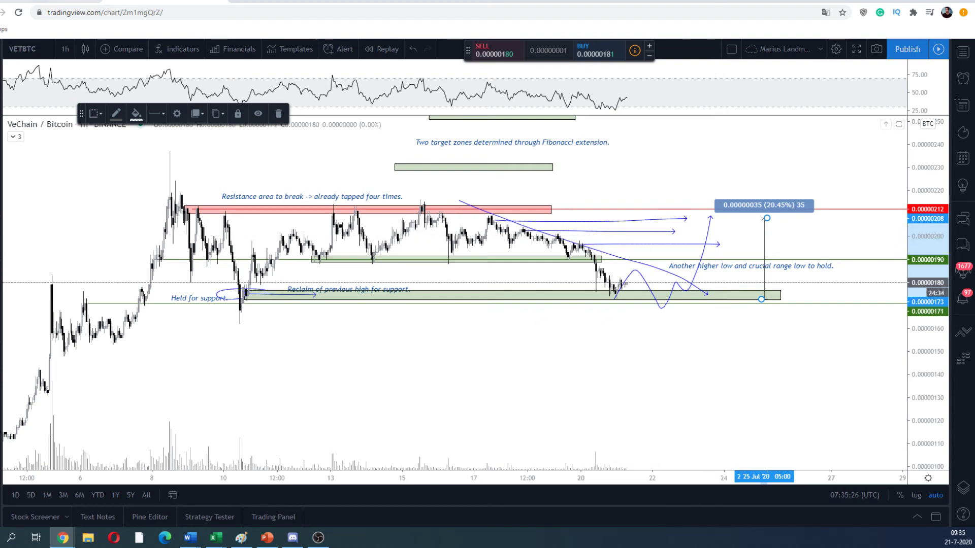
Switch to the other VETBTC chart tab, set its timeframe to 1 day and clear the existing drawings from view
{"action": "left_click", "coordinate": [40, 1]}
{"action": "left_click", "coordinate": [65, 49]}
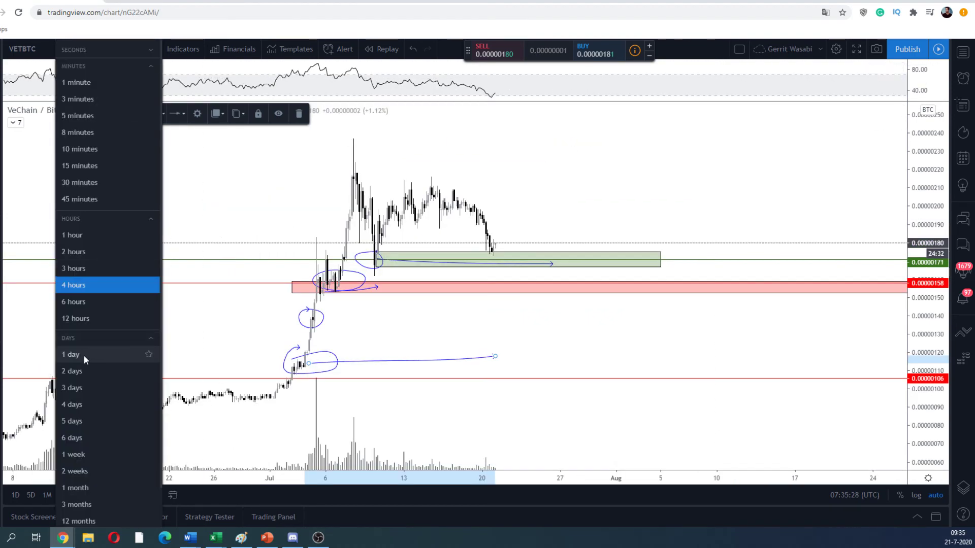
{"action": "left_click", "coordinate": [81, 354]}
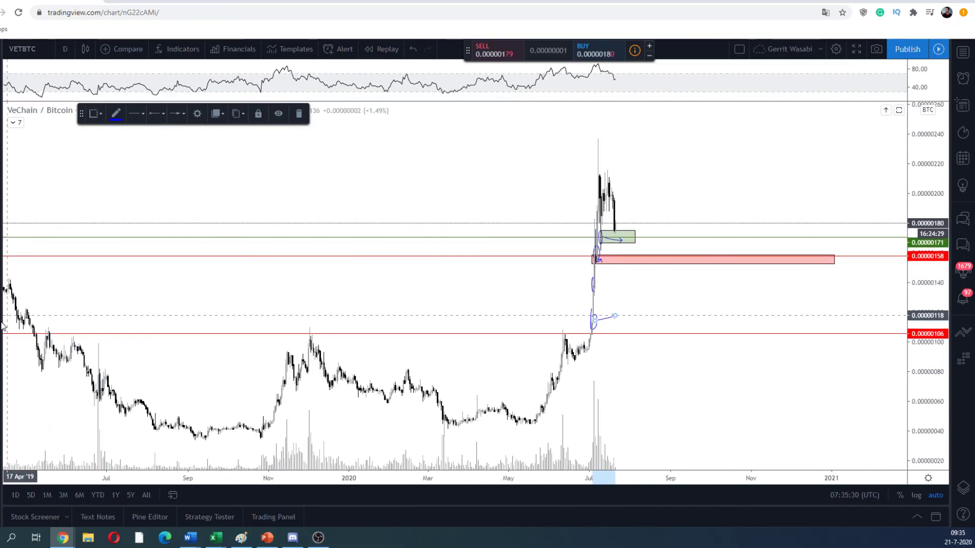
{"action": "key", "text": "ctrl+alt+h"}
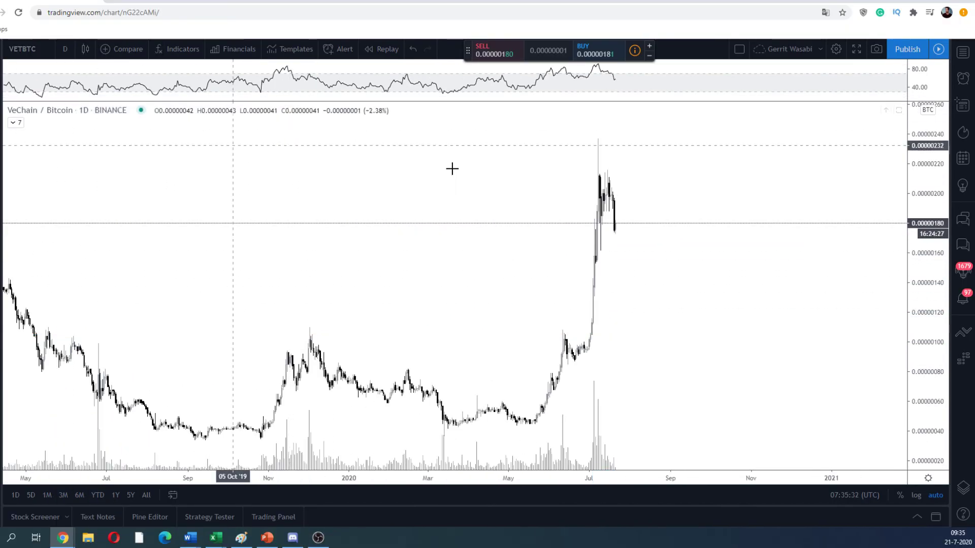
Brush a projected path from the latest candle, falling in waves to about 0.00000138 by November and rising to about 0.00000227 in December
{"action": "mouse_move", "coordinate": [616, 226]}
{"action": "left_mouse_down"}
{"action": "mouse_move", "coordinate": [636, 183]}
{"action": "mouse_move", "coordinate": [675, 257]}
{"action": "mouse_move", "coordinate": [800, 228]}
{"action": "left_mouse_up"}
{"action": "left_click_drag", "start_coordinate": [809, 187], "coordinate": [814, 153]}
{"action": "scroll", "coordinate": [633, 250], "scroll_direction": "down", "scroll_amount": 3}
{"action": "scroll", "coordinate": [634, 250], "scroll_direction": "up", "scroll_amount": 4}
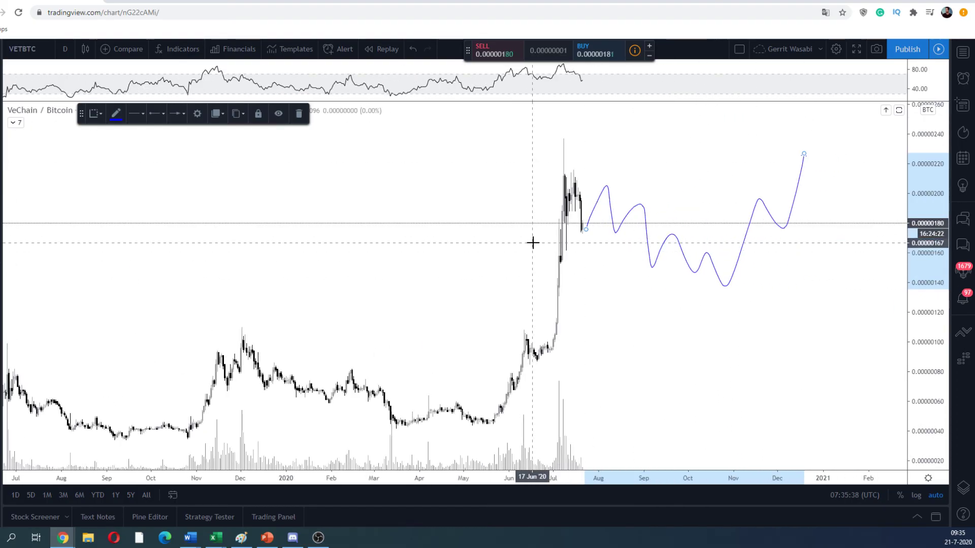
Set the timeframe to 4 hours and bring the September 2019 to January 2020 price action into view
{"action": "left_click", "coordinate": [65, 49]}
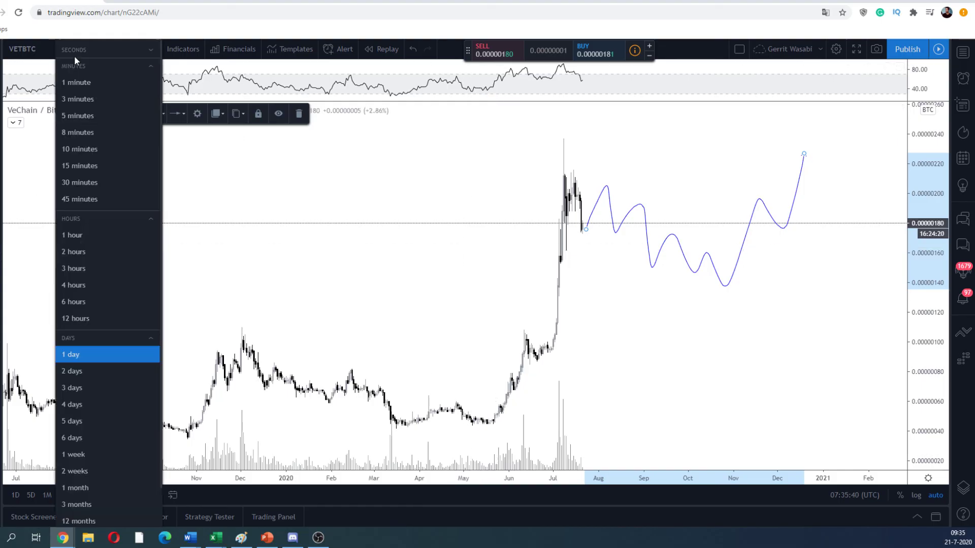
{"action": "left_click", "coordinate": [81, 285]}
{"action": "left_click_drag", "start_coordinate": [56, 260], "coordinate": [657, 284]}
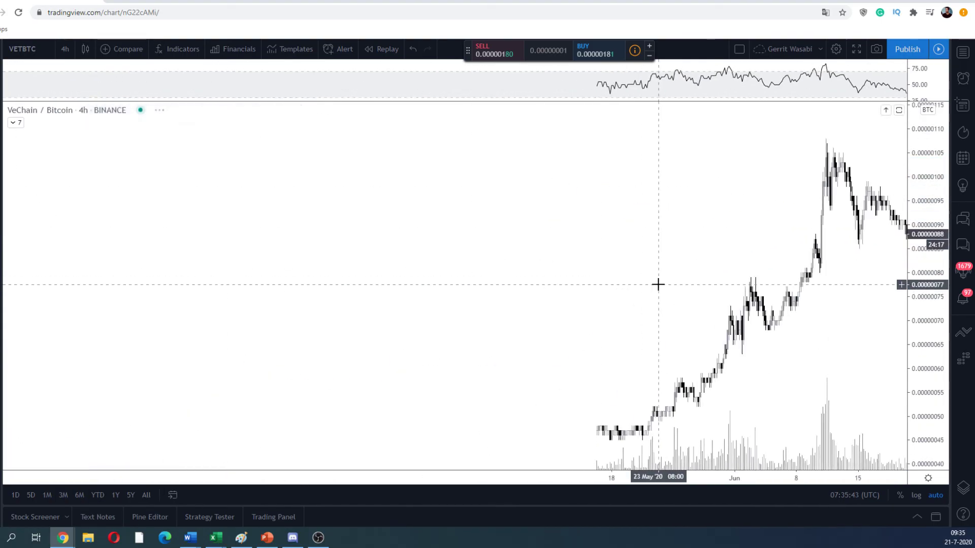
{"action": "scroll", "coordinate": [640, 284], "scroll_direction": "down", "scroll_amount": 10}
{"action": "left_click_drag", "start_coordinate": [367, 300], "coordinate": [607, 312]}
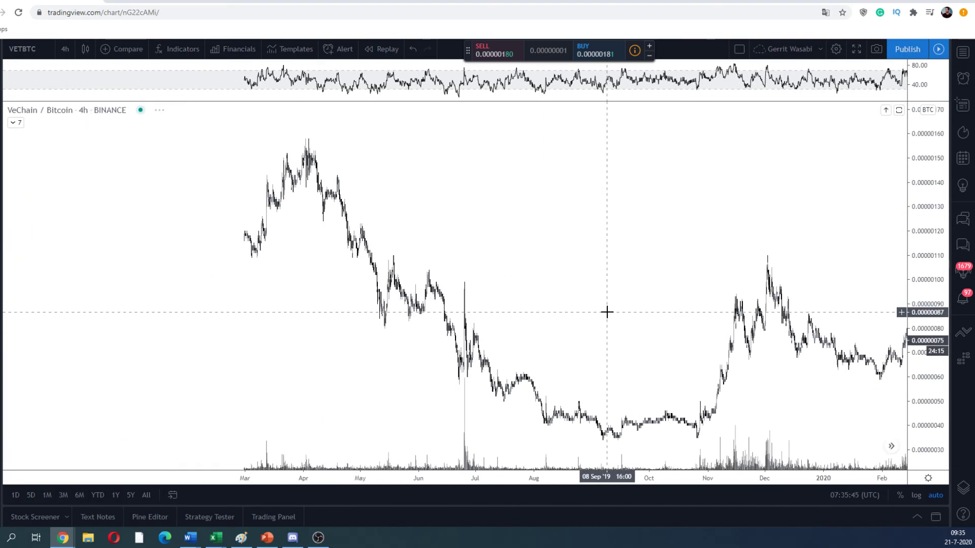
{"action": "scroll", "coordinate": [608, 312], "scroll_direction": "up", "scroll_amount": 8}
{"action": "left_click_drag", "start_coordinate": [539, 327], "coordinate": [699, 330]}
{"action": "scroll", "coordinate": [698, 331], "scroll_direction": "up", "scroll_amount": 2}
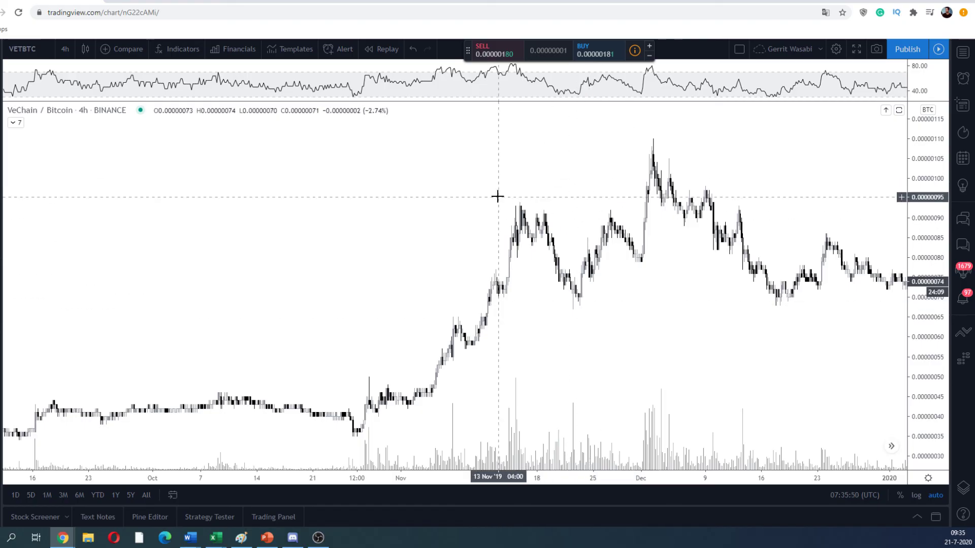
Try trend lines from 0.00000056 to 0.00000083 under the November–December 2019 lows and from 0.00000094 to 0.00000089 above, and delete them
{"action": "left_click", "coordinate": [2, 94]}
{"action": "left_click", "coordinate": [25, 93]}
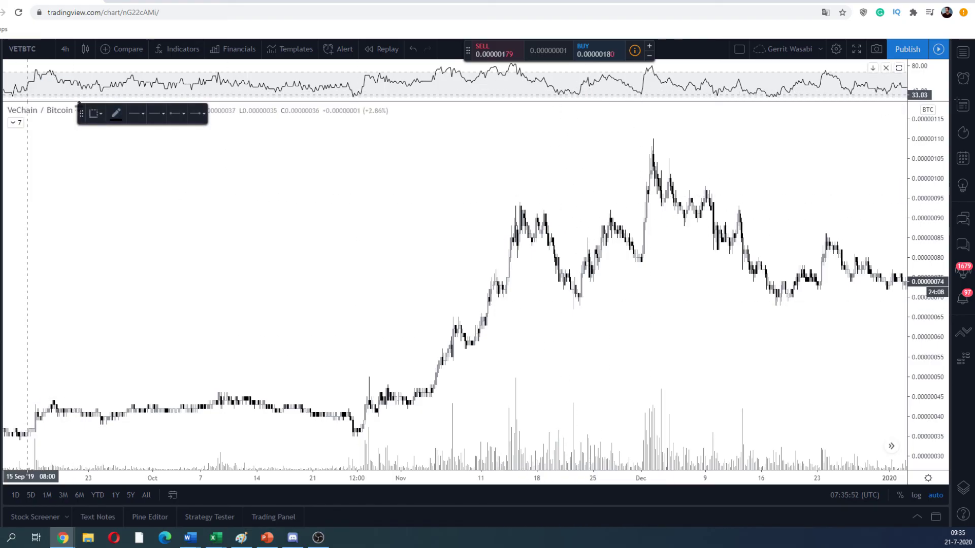
{"action": "left_click", "coordinate": [470, 351]}
{"action": "left_click", "coordinate": [712, 248]}
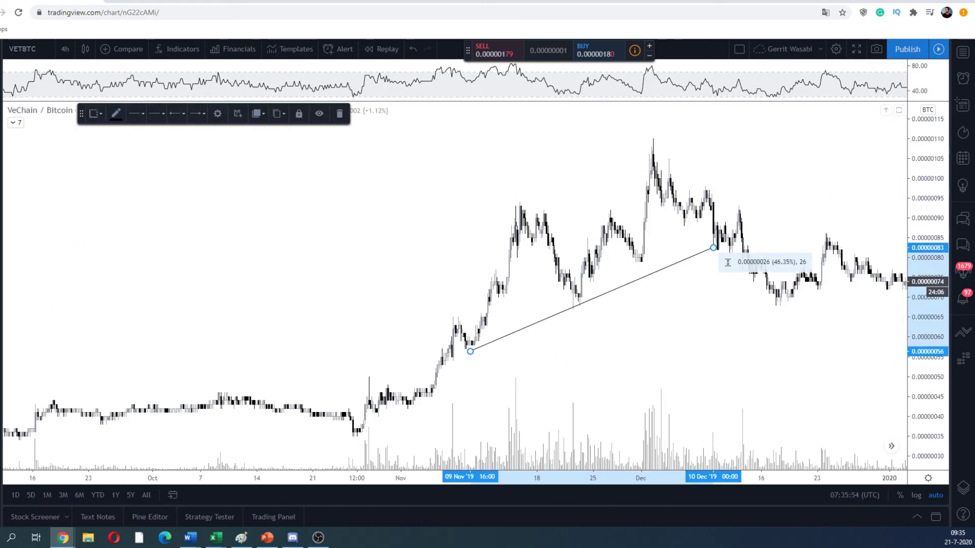
{"action": "left_click", "coordinate": [513, 201]}
{"action": "left_click", "coordinate": [710, 223]}
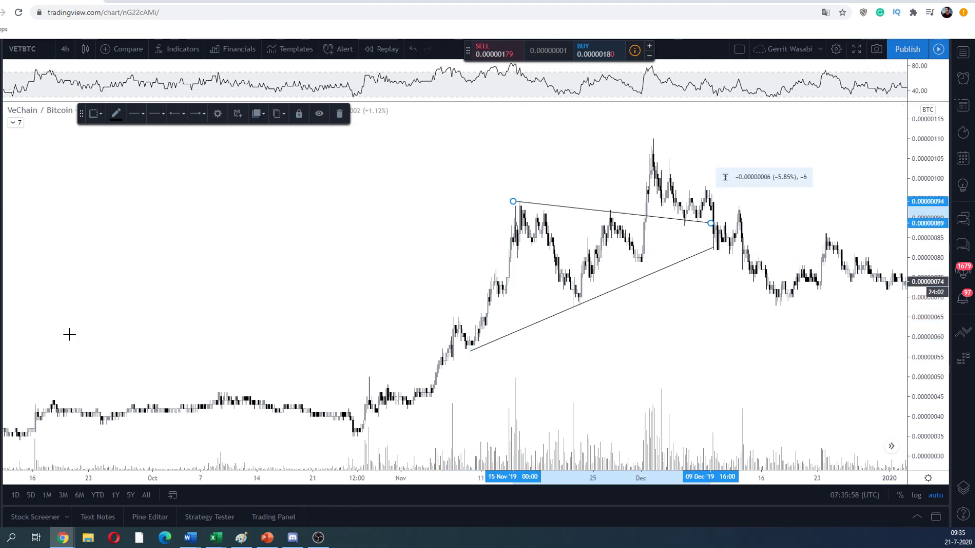
{"action": "key", "text": "Delete"}
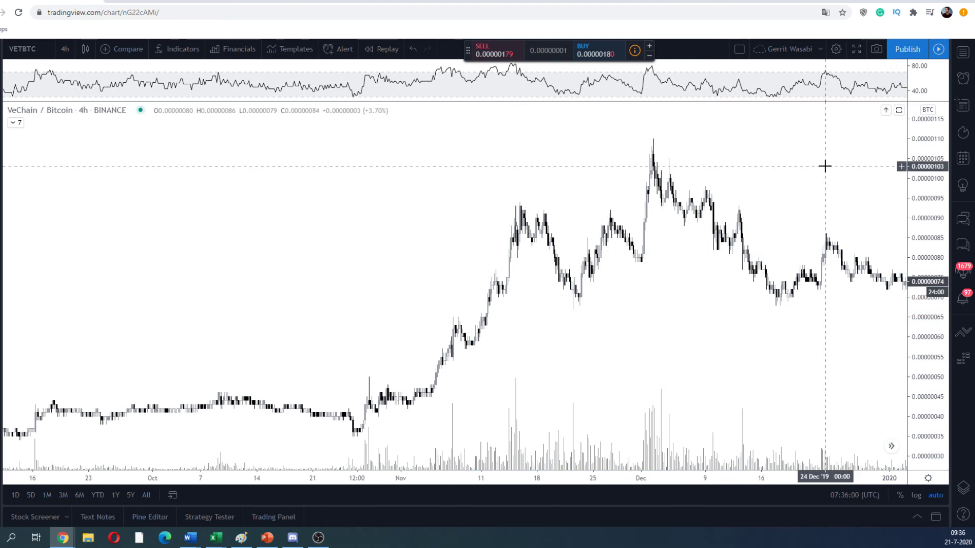
Brush a horizontal arrow at about 0.00000093 from the mid-November 2019 high past mid-December, and mark the December price swings around it
{"action": "left_click_drag", "start_coordinate": [824, 166], "coordinate": [484, 178]}
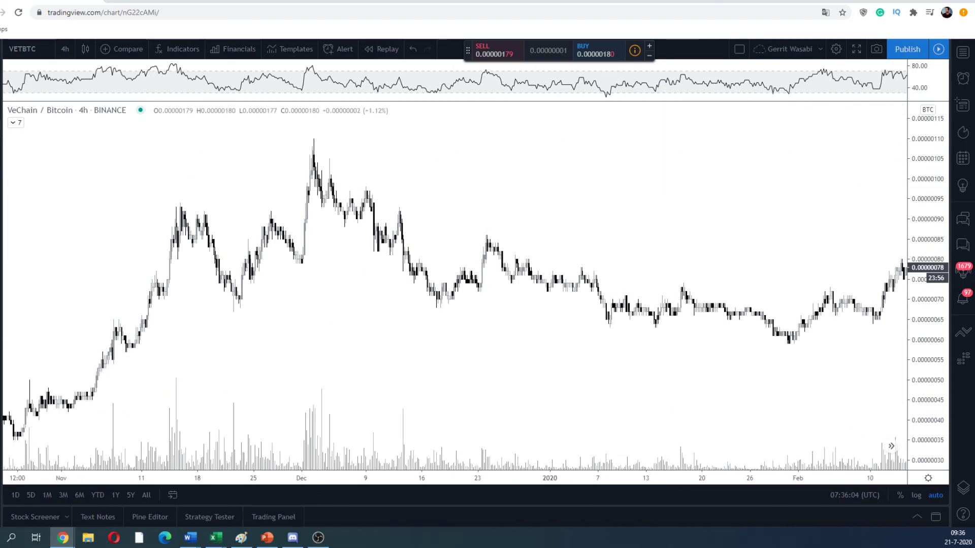
{"action": "key", "text": "alt+t"}
{"action": "left_click", "coordinate": [184, 205]}
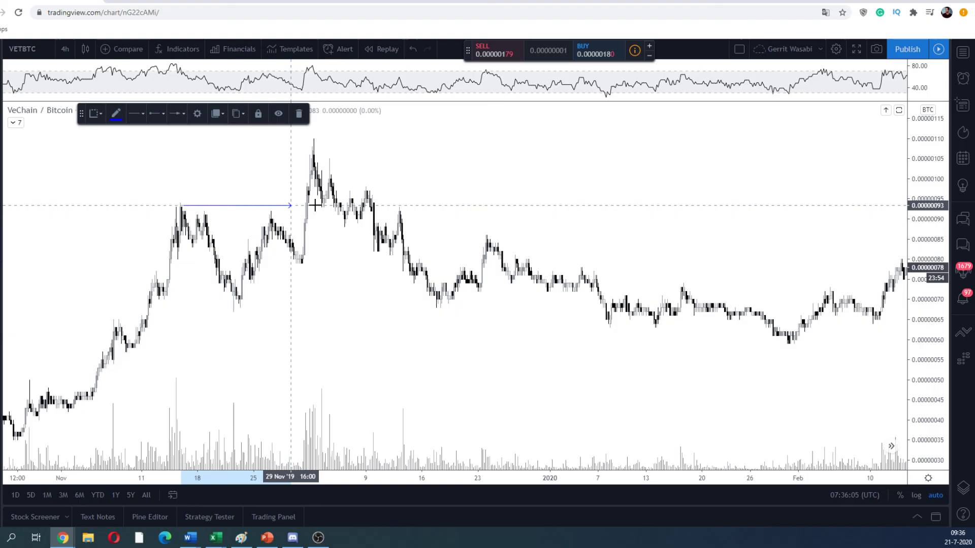
{"action": "left_click", "coordinate": [440, 207]}
{"action": "mouse_move", "coordinate": [394, 206]}
{"action": "left_mouse_down"}
{"action": "mouse_move", "coordinate": [409, 224]}
{"action": "mouse_move", "coordinate": [405, 199]}
{"action": "left_mouse_up"}
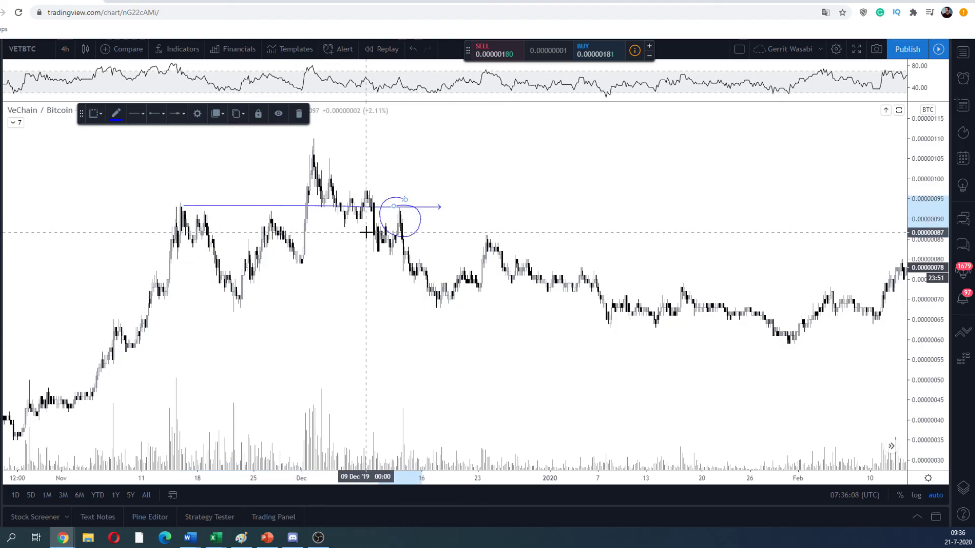
{"action": "mouse_move", "coordinate": [341, 182]}
{"action": "left_mouse_down"}
{"action": "mouse_move", "coordinate": [376, 184]}
{"action": "mouse_move", "coordinate": [367, 172]}
{"action": "left_mouse_up"}
Brush a projected path from the latest July 2020 candle, dipping to about 0.00000165 and ending near 0.00000199 on 1 August
{"action": "left_click_drag", "start_coordinate": [626, 157], "coordinate": [38, 216]}
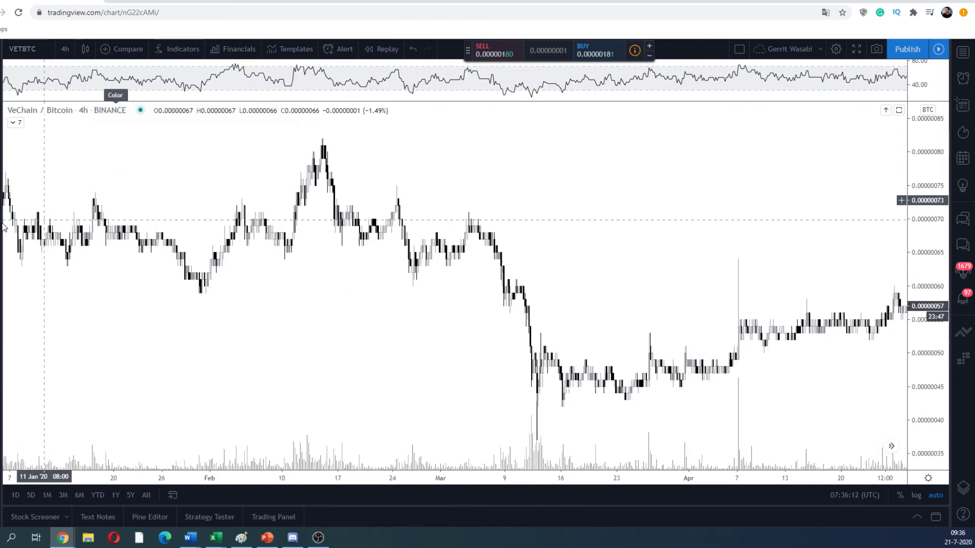
{"action": "left_click_drag", "start_coordinate": [582, 219], "coordinate": [137, 228]}
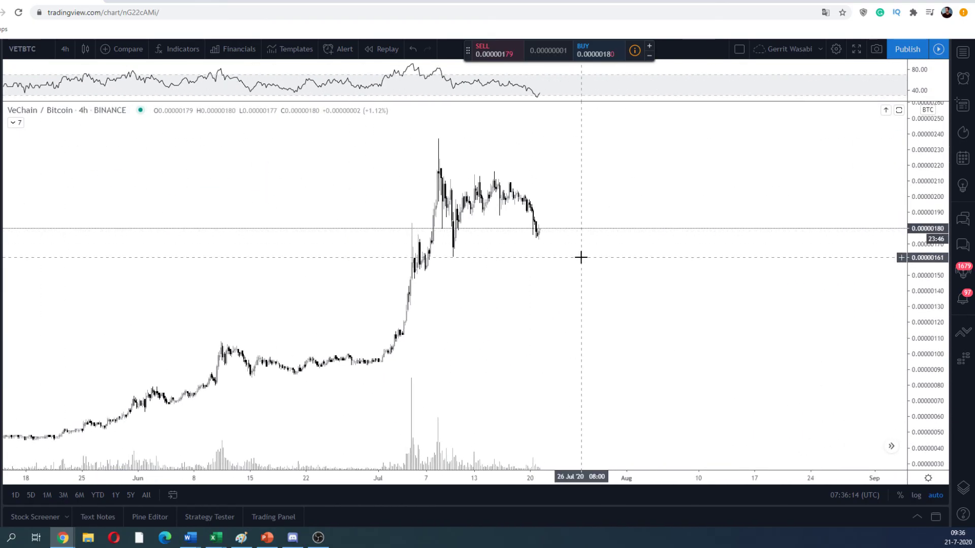
{"action": "left_click", "coordinate": [2, 135]}
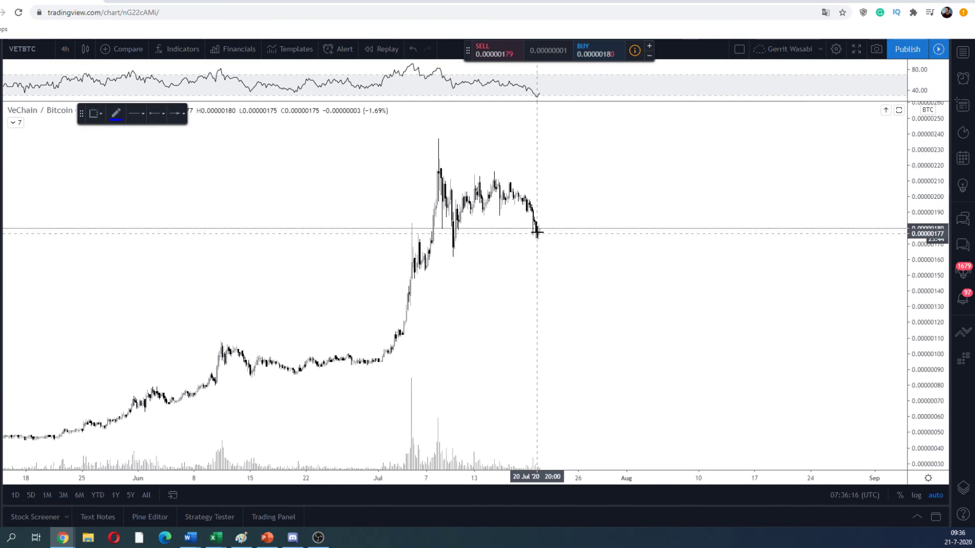
{"action": "mouse_move", "coordinate": [538, 235]}
{"action": "left_mouse_down"}
{"action": "mouse_move", "coordinate": [553, 208]}
{"action": "mouse_move", "coordinate": [577, 254]}
{"action": "mouse_move", "coordinate": [599, 228]}
{"action": "mouse_move", "coordinate": [614, 239]}
{"action": "mouse_move", "coordinate": [629, 198]}
{"action": "left_mouse_up"}
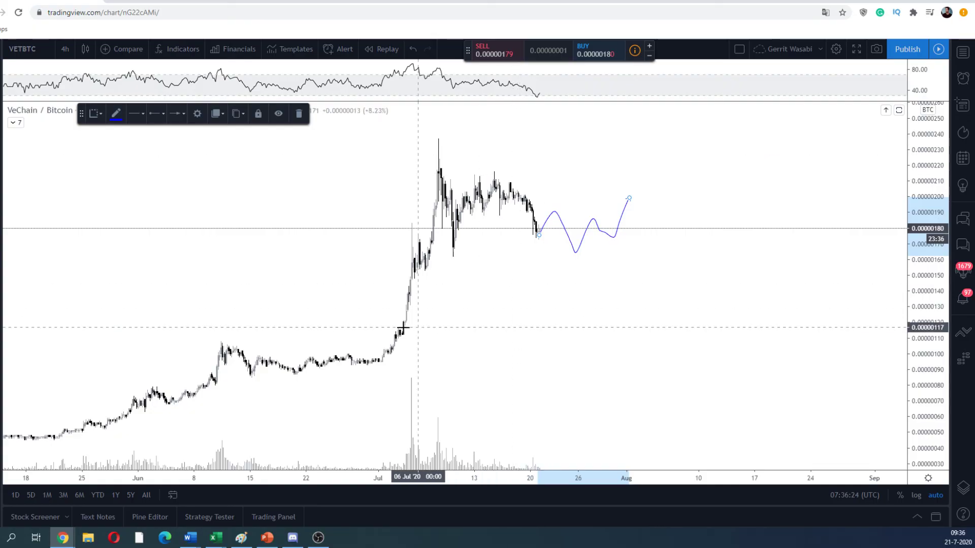
{"action": "scroll", "coordinate": [474, 357], "scroll_direction": "down", "scroll_amount": 2}
{"action": "scroll", "coordinate": [611, 220], "scroll_direction": "up", "scroll_amount": 1}
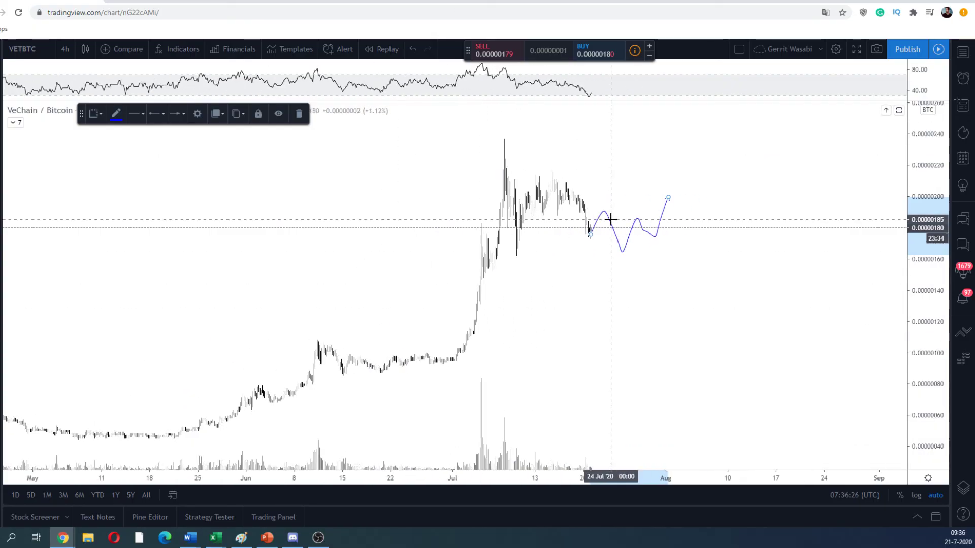
{"action": "scroll", "coordinate": [611, 219], "scroll_direction": "up", "scroll_amount": 1}
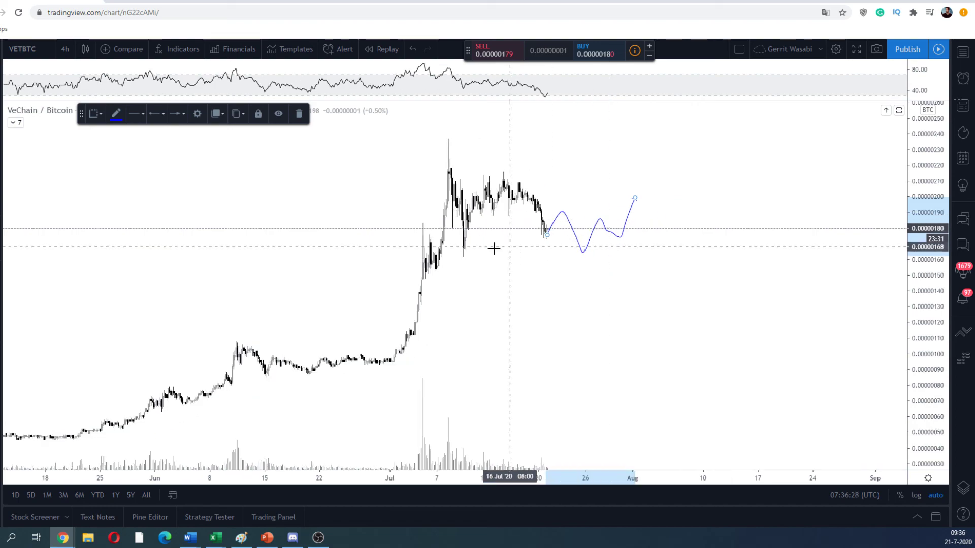